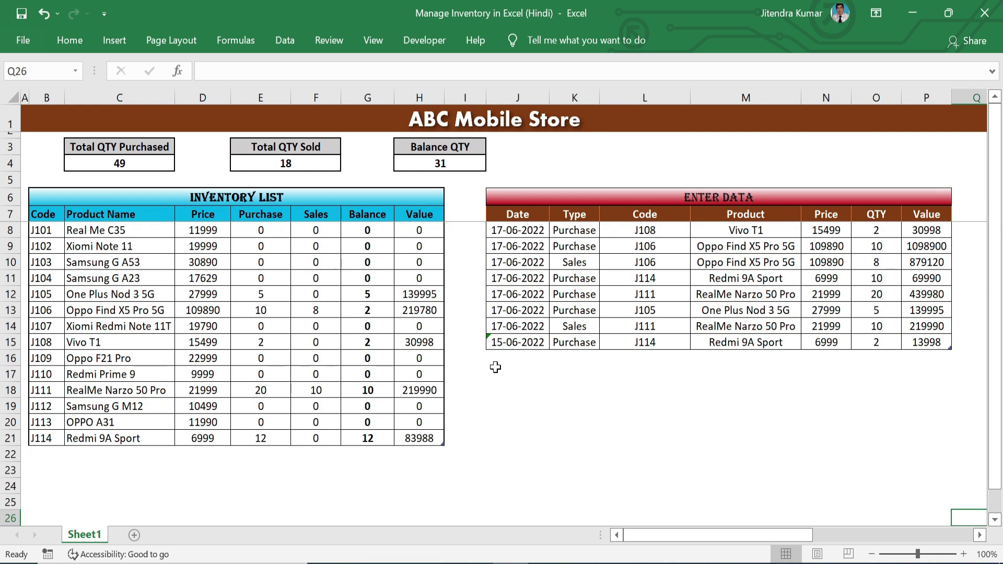
# - Start a new Enter Data record in row 16 dated 15-06-22 with the type Purchase
pyautogui.click(519, 360)
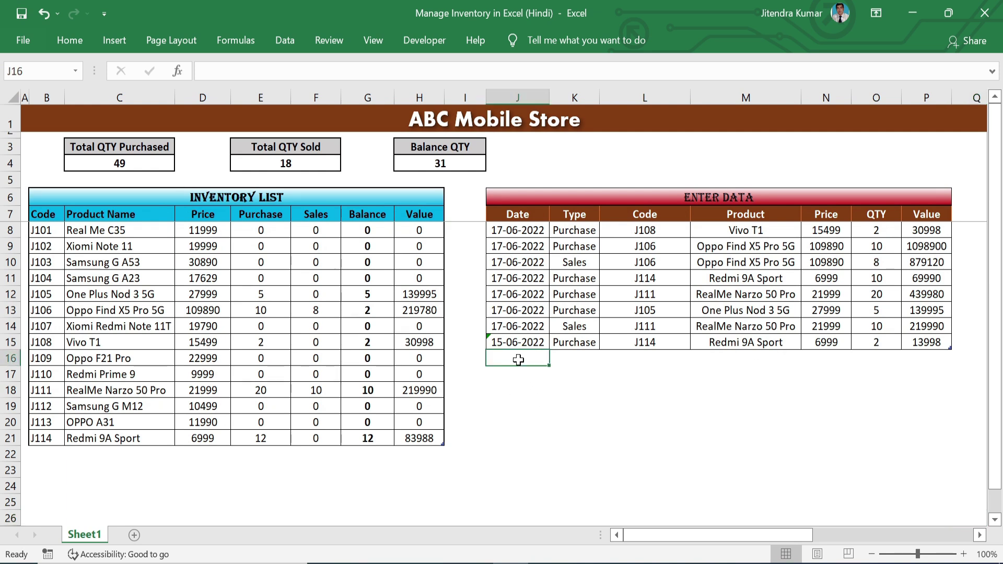
pyautogui.write('15-06-22')
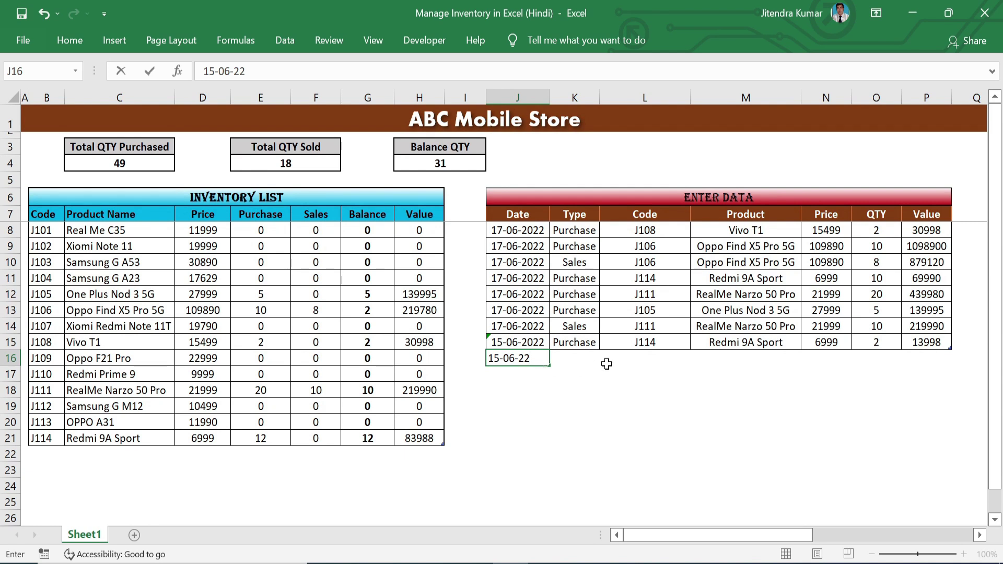
pyautogui.click(575, 363)
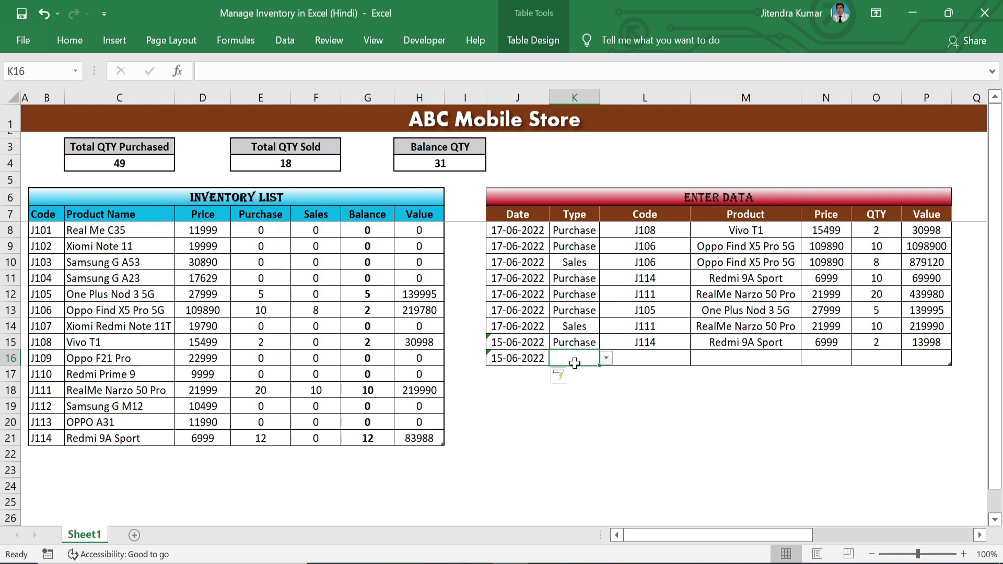
pyautogui.click(607, 359)
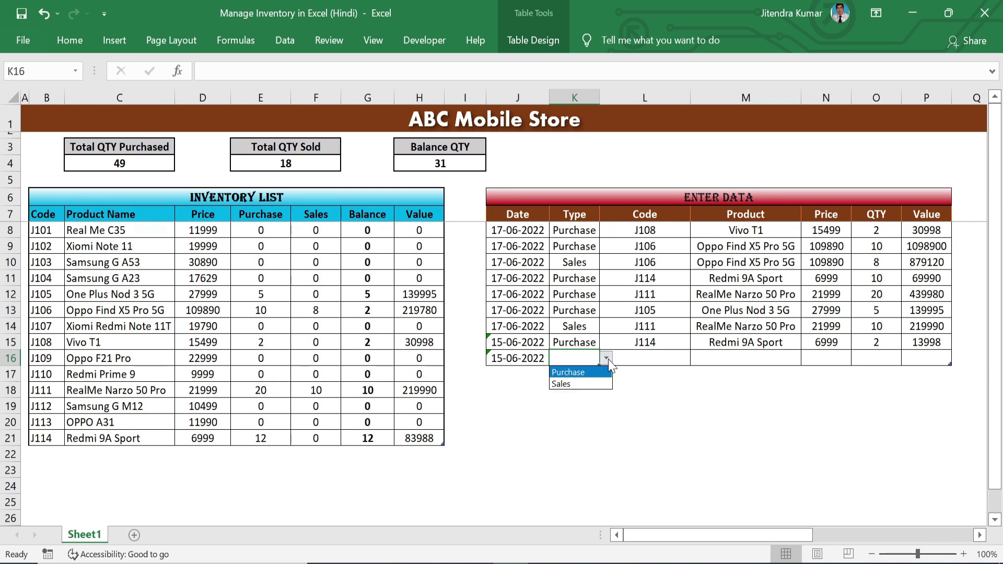
pyautogui.click(576, 374)
# - Complete the row 16 purchase record with product code J105 and a quantity of 10
pyautogui.click(662, 359)
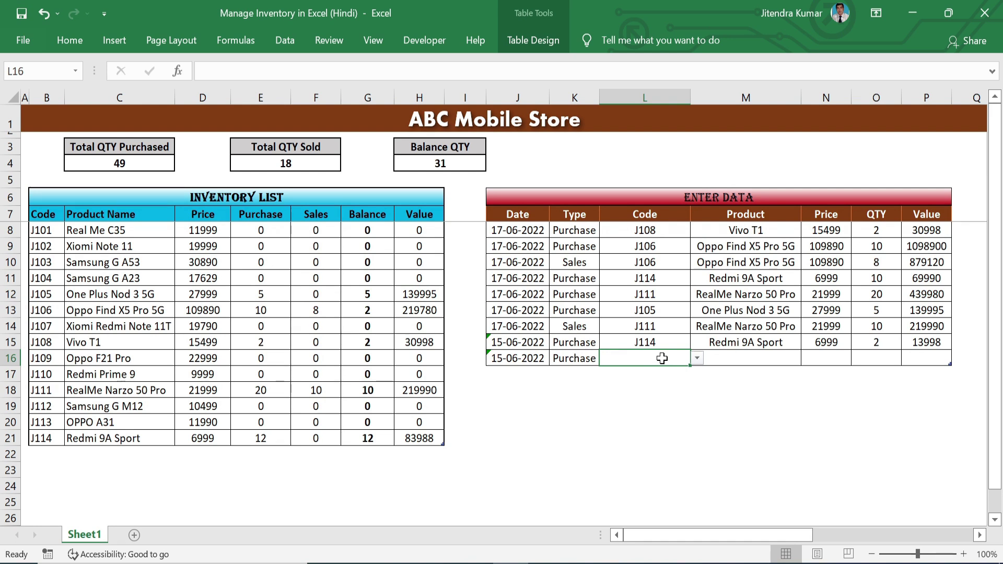
pyautogui.click(698, 359)
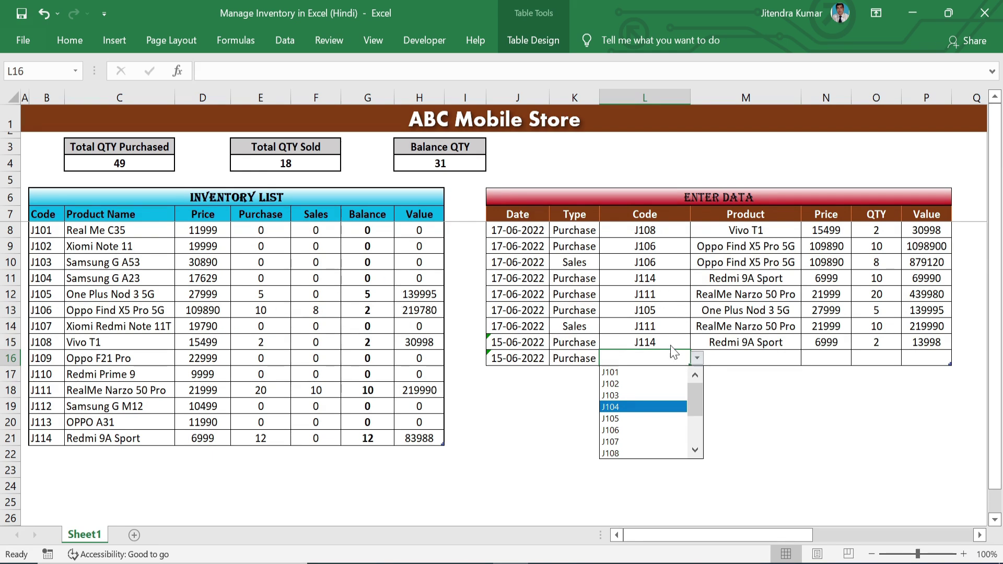
pyautogui.click(629, 419)
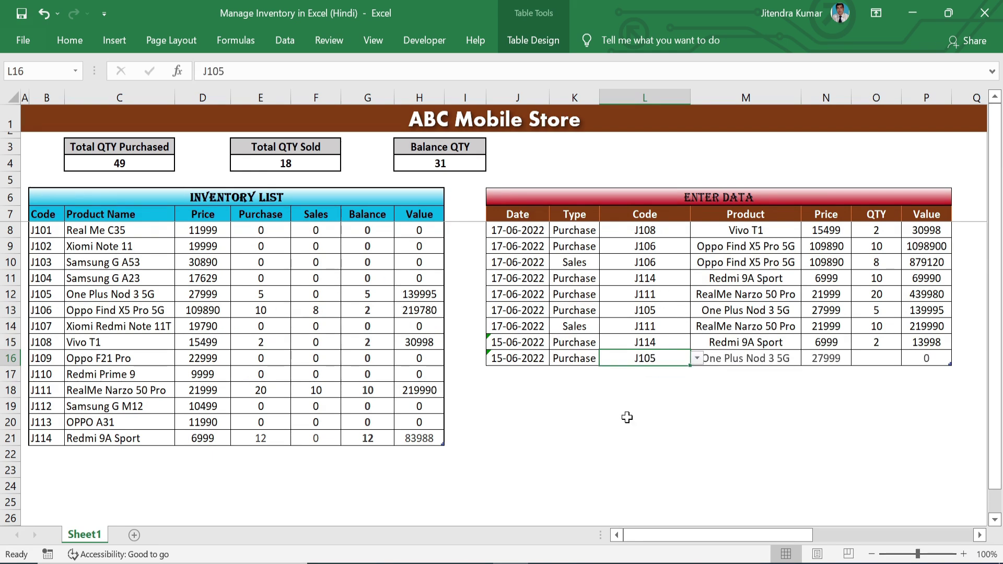
pyautogui.click(782, 375)
pyautogui.click(779, 358)
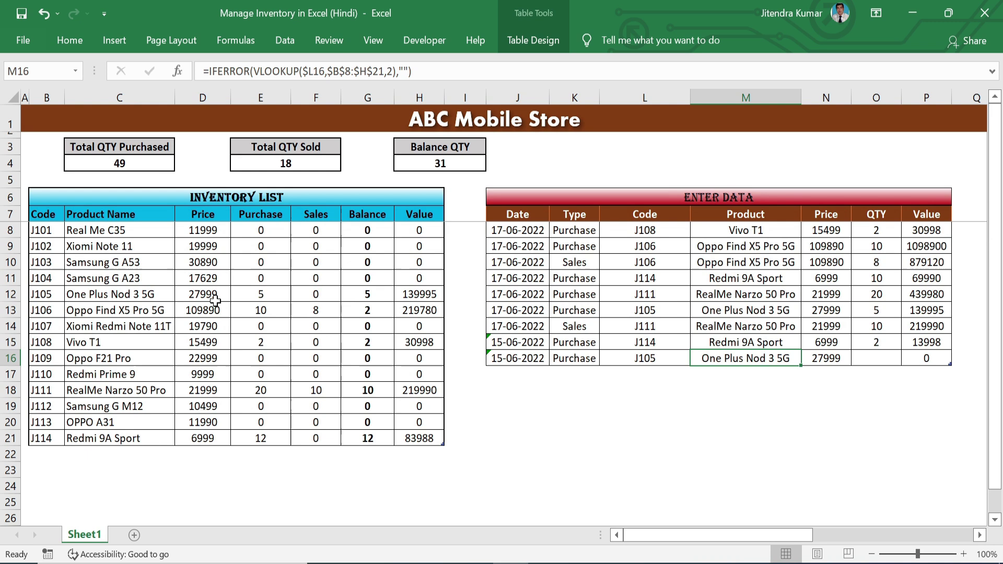
pyautogui.click(889, 361)
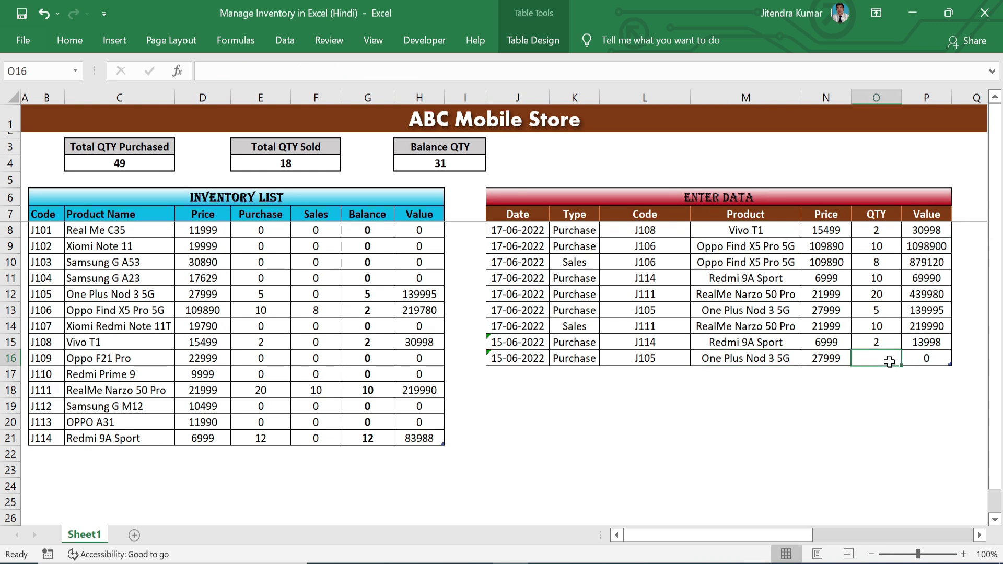
pyautogui.write('10')
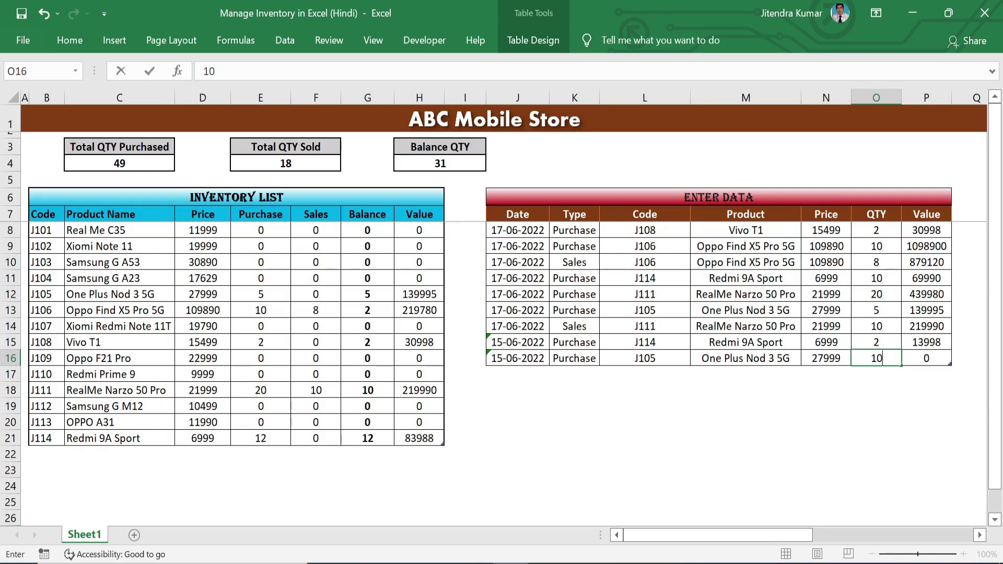
pyautogui.press('Return')
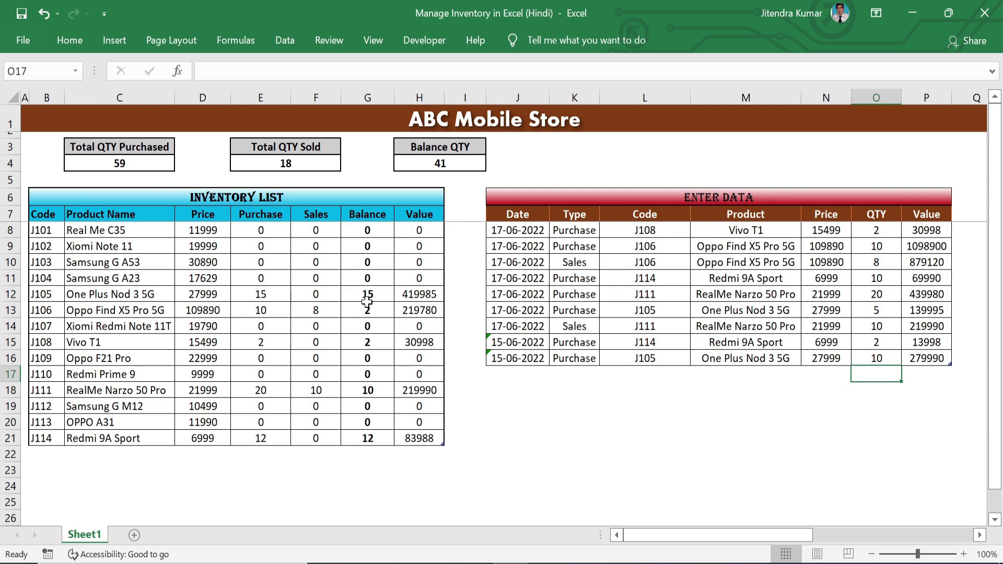
# - Start another Enter Data record in row 17 dated 16-06-22 with the type Sales
pyautogui.click(525, 374)
pyautogui.write('16-06-22')
pyautogui.press('Tab')
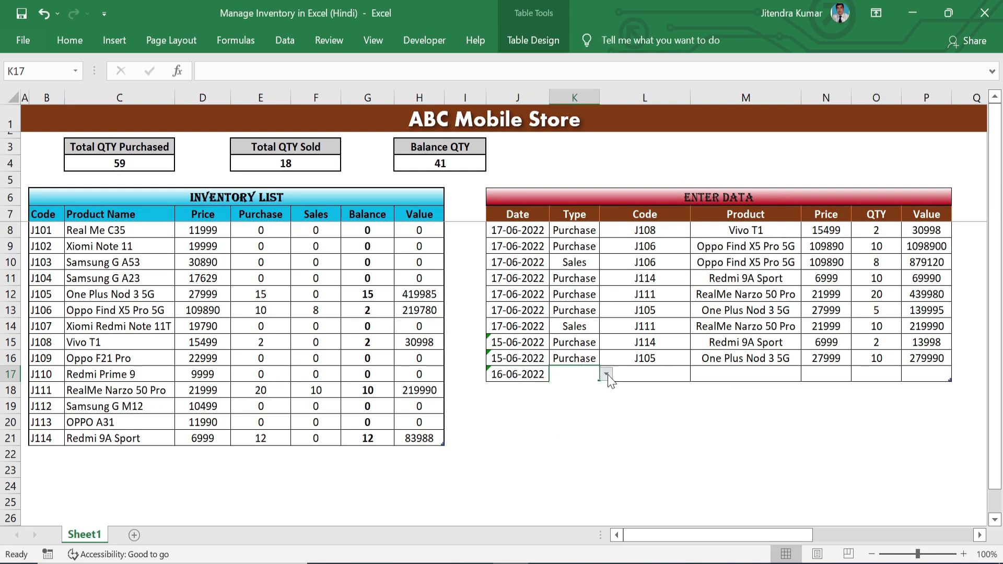
pyautogui.click(606, 374)
pyautogui.click(583, 400)
# - Complete the row 17 sales record with product code J105 and a quantity of 12
pyautogui.click(677, 373)
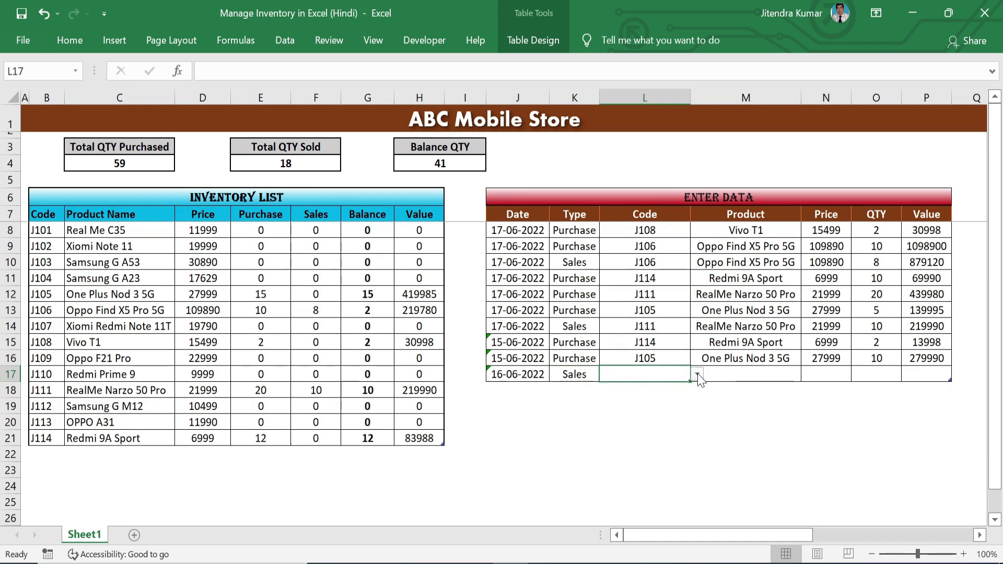
pyautogui.click(698, 374)
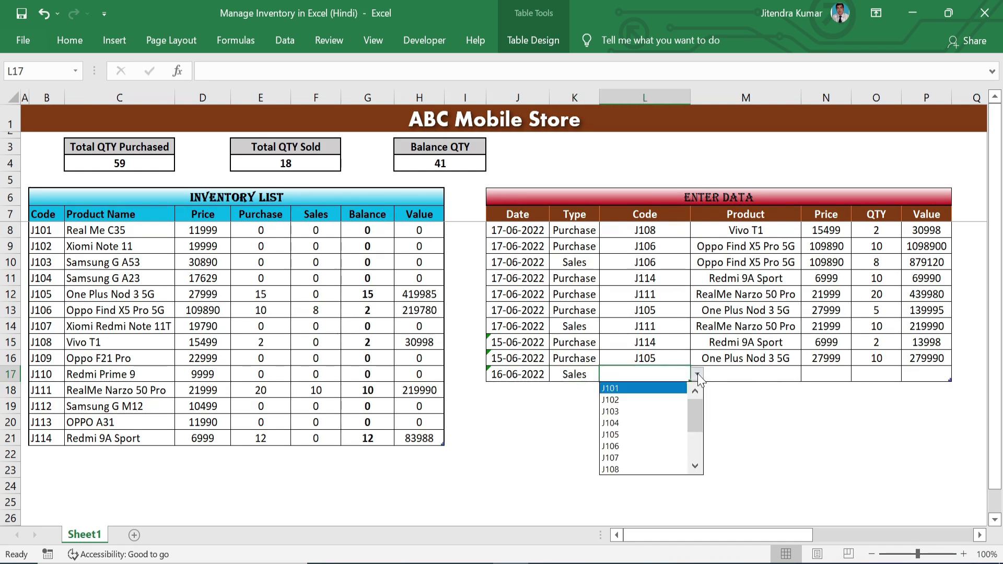
pyautogui.click(619, 434)
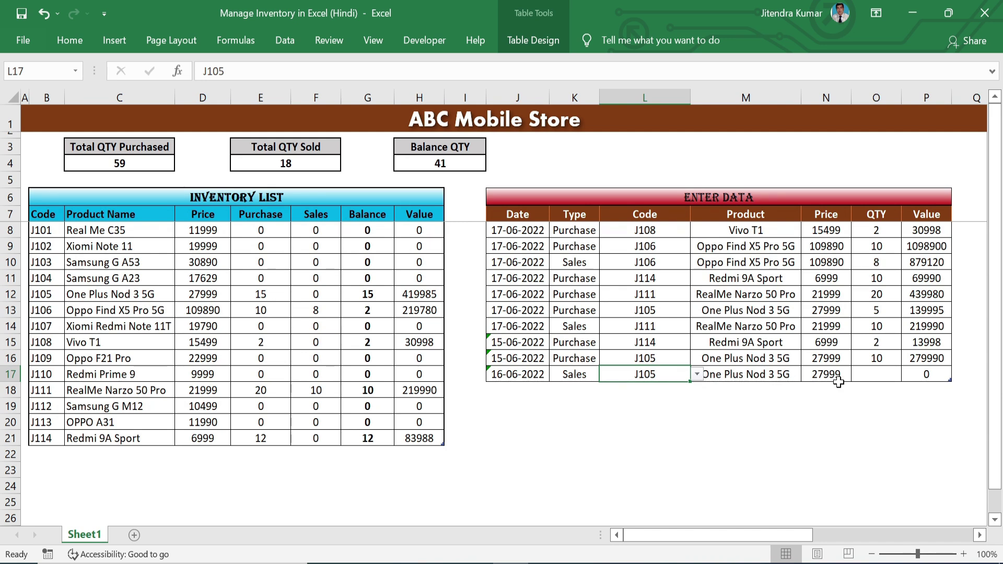
pyautogui.click(887, 375)
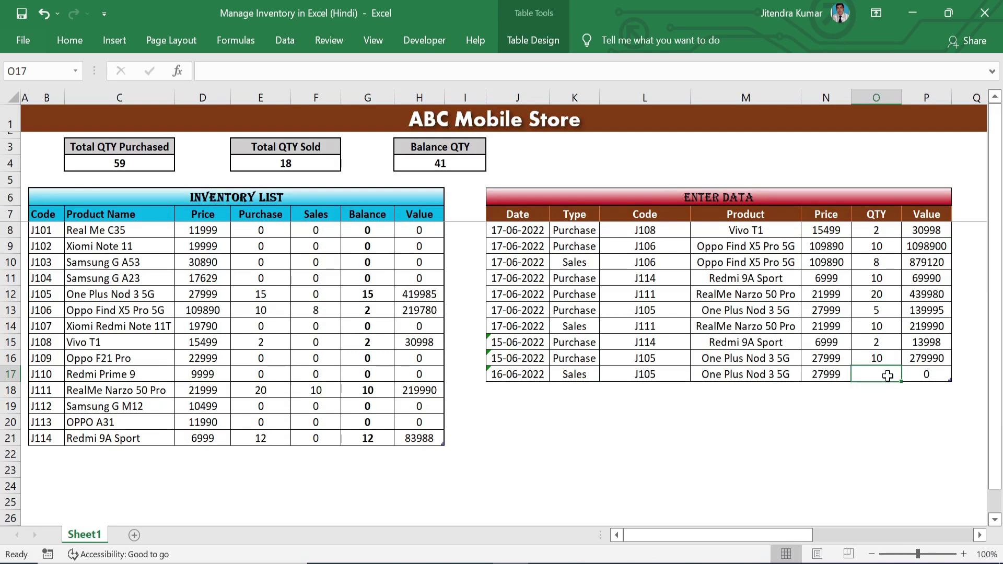
pyautogui.write('12')
pyautogui.press('Return')
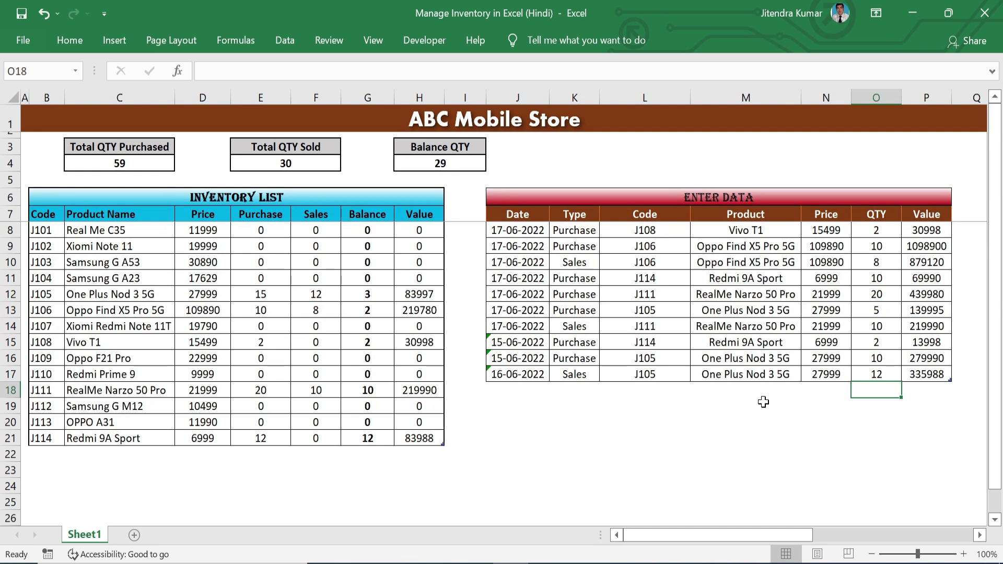
# - Add a new product below the Inventory List with code J115, name Redmi 123 and price 7999
pyautogui.click(52, 456)
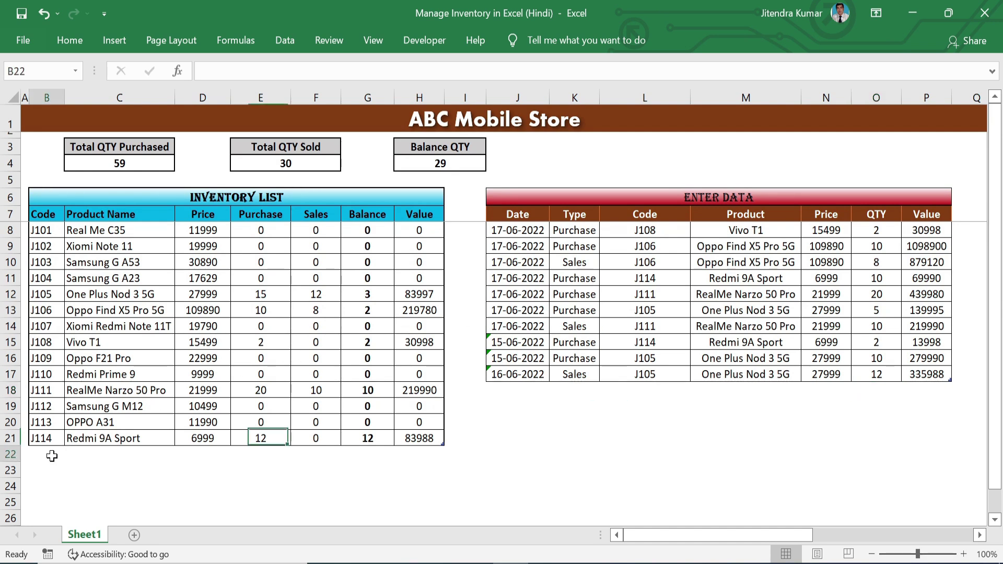
pyautogui.write('J115')
pyautogui.press('Tab')
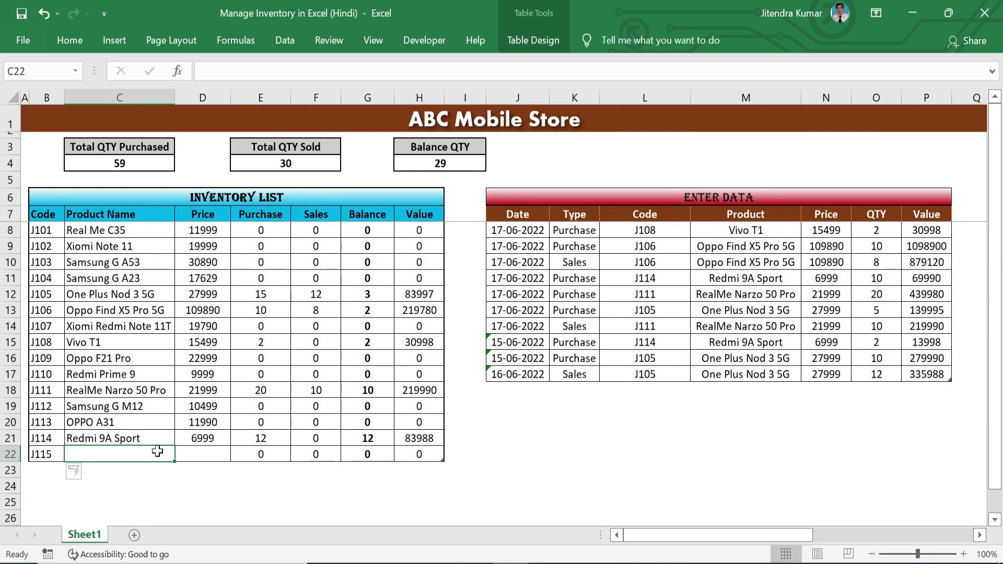
pyautogui.write('rEDM')
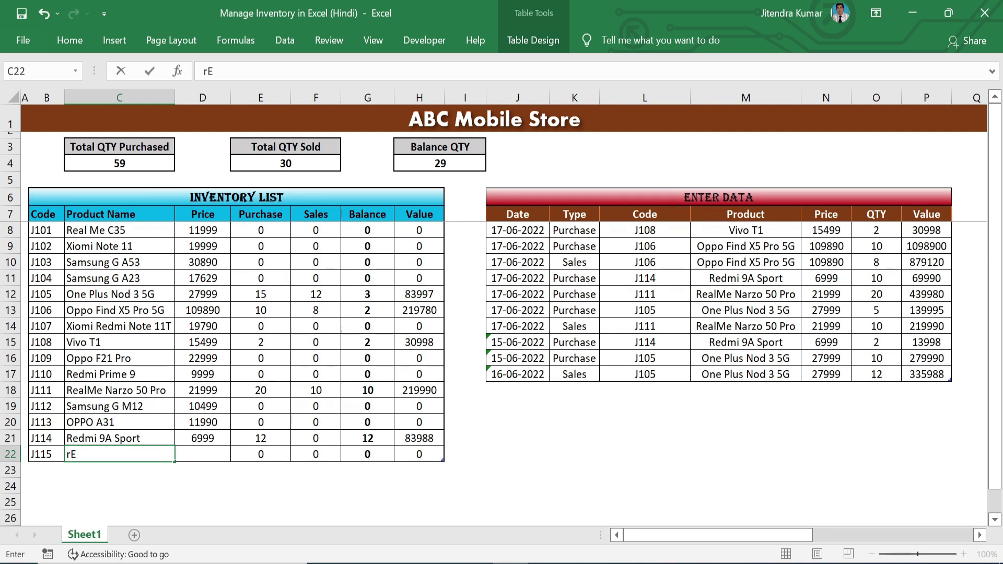
pyautogui.press('BackSpace')
pyautogui.press('BackSpace')
pyautogui.press('BackSpace')
pyautogui.press('BackSpace')
pyautogui.write('Redmi 123')
pyautogui.press('Tab')
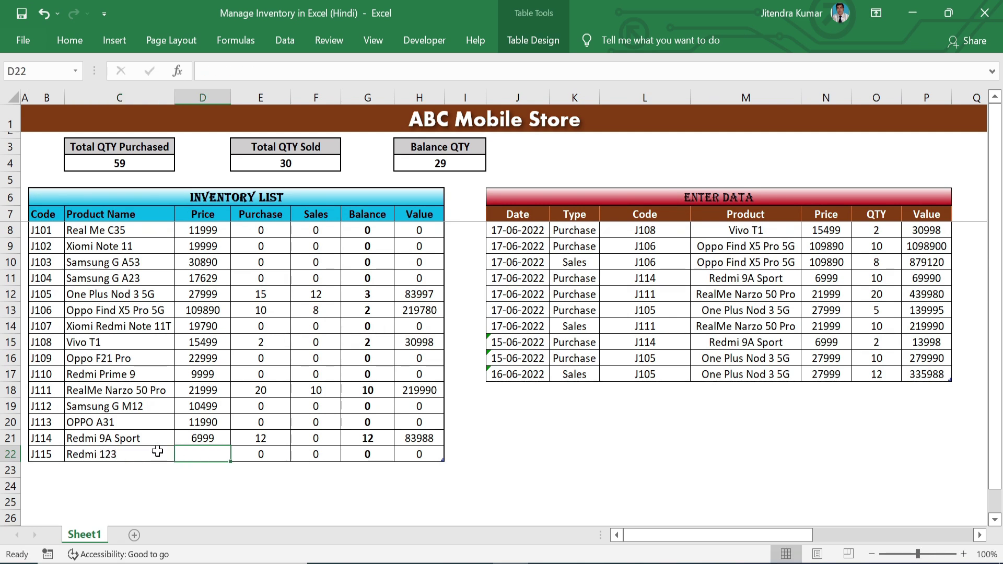
pyautogui.write('7999')
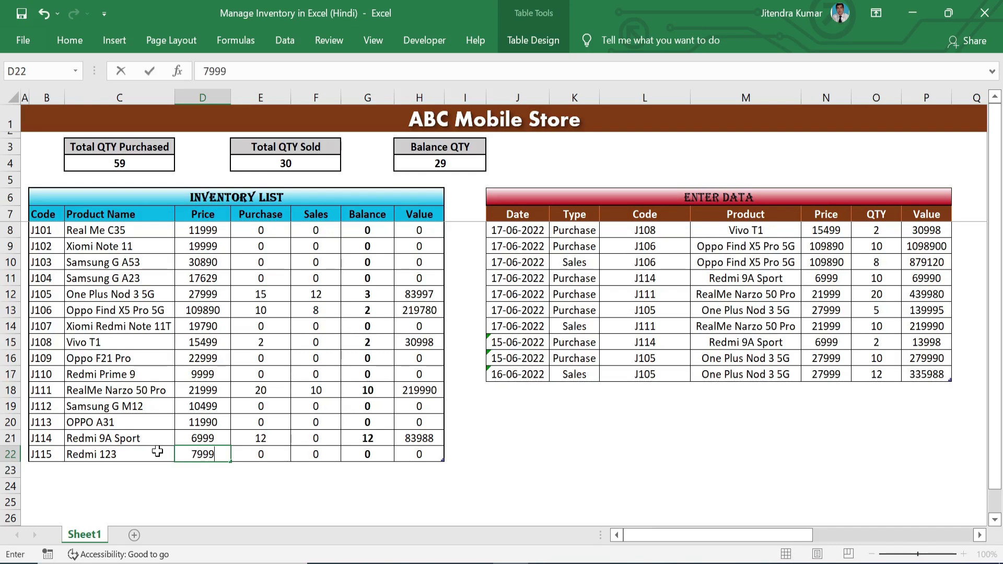
pyautogui.press('Tab')
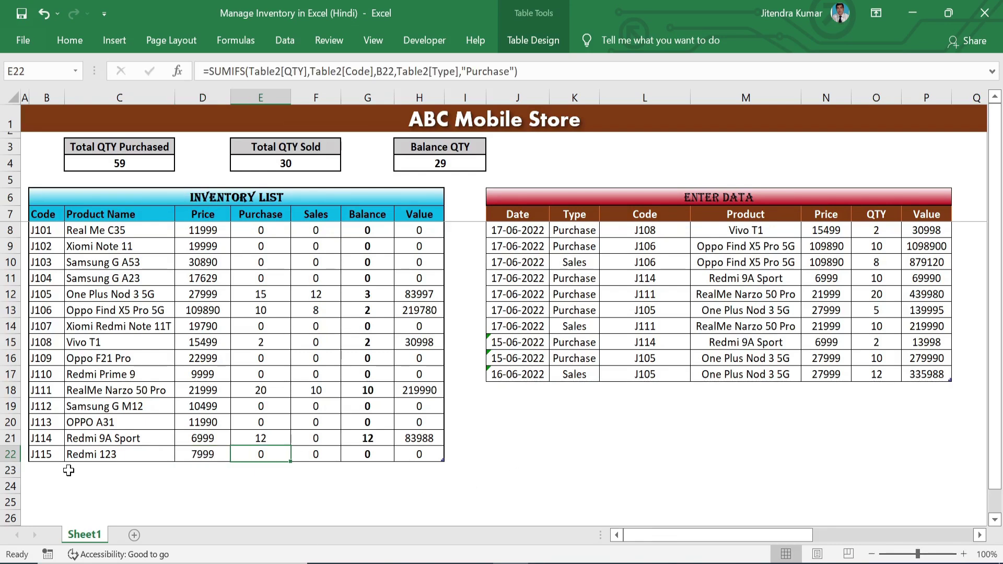
# - Start an Enter Data record in row 18 dated 17/6 with the type Purchase
pyautogui.click(507, 390)
pyautogui.write('17/6')
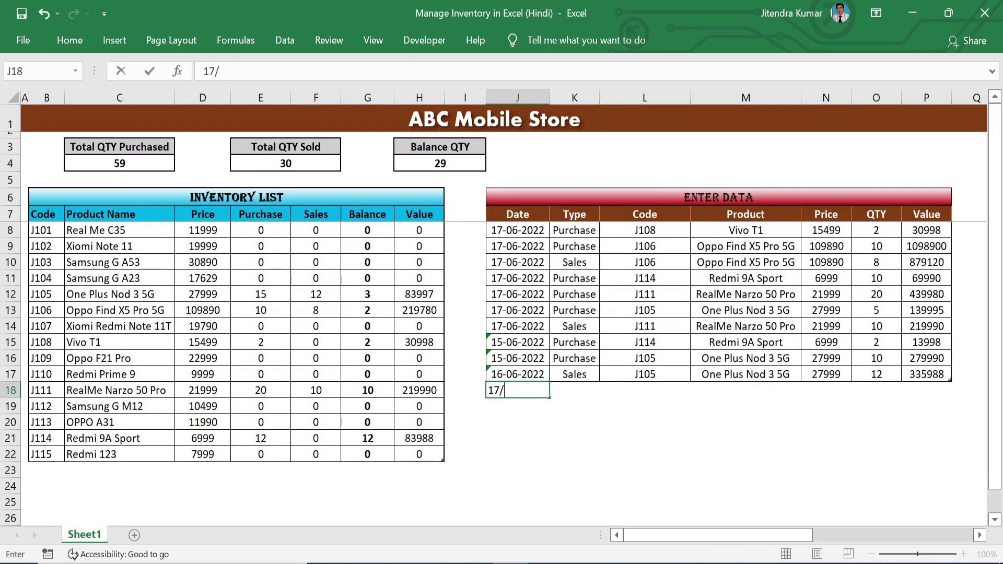
pyautogui.press('Tab')
pyautogui.click(607, 392)
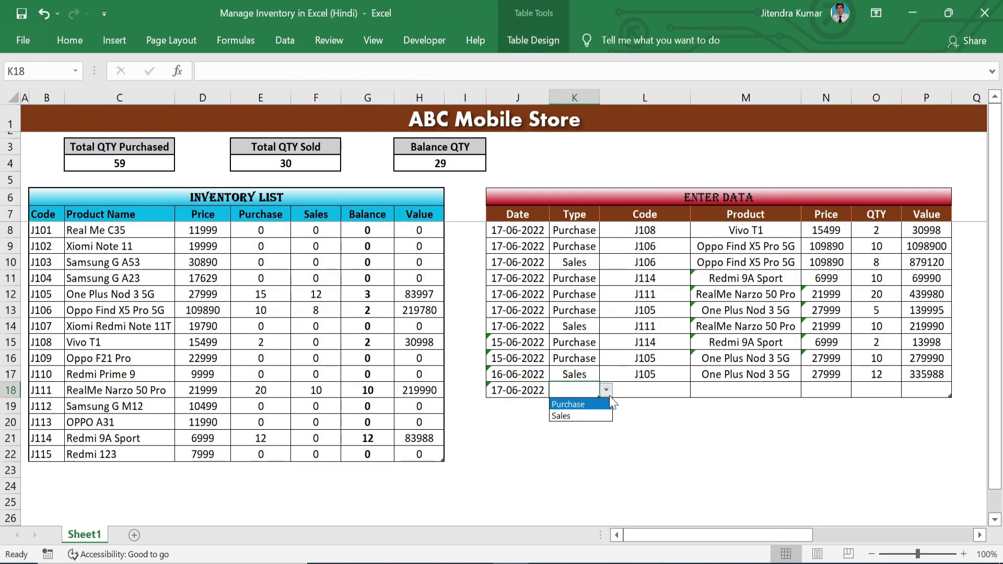
pyautogui.click(575, 404)
# - Complete the row 18 purchase record with product code J115 and a quantity of 100
pyautogui.click(666, 390)
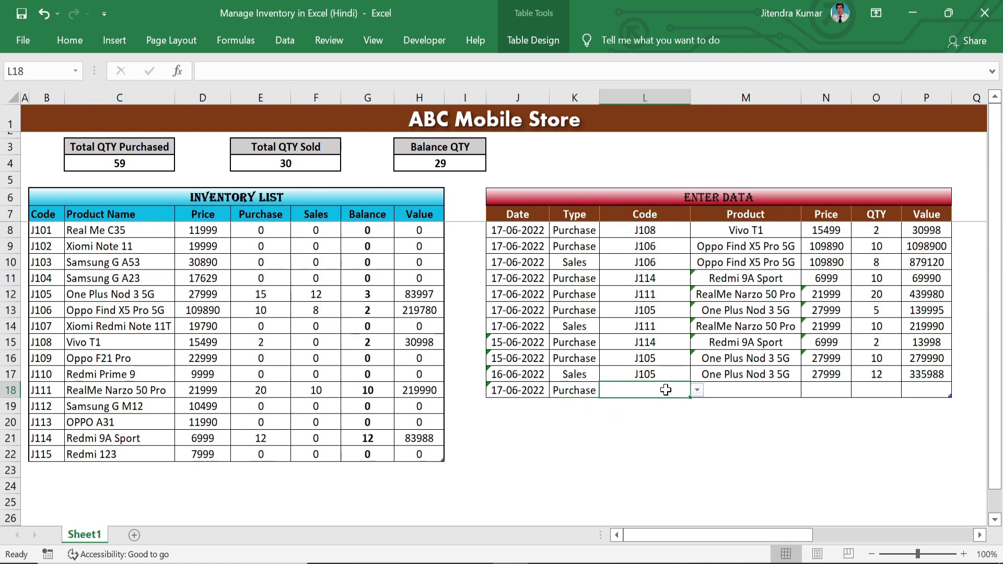
pyautogui.click(697, 390)
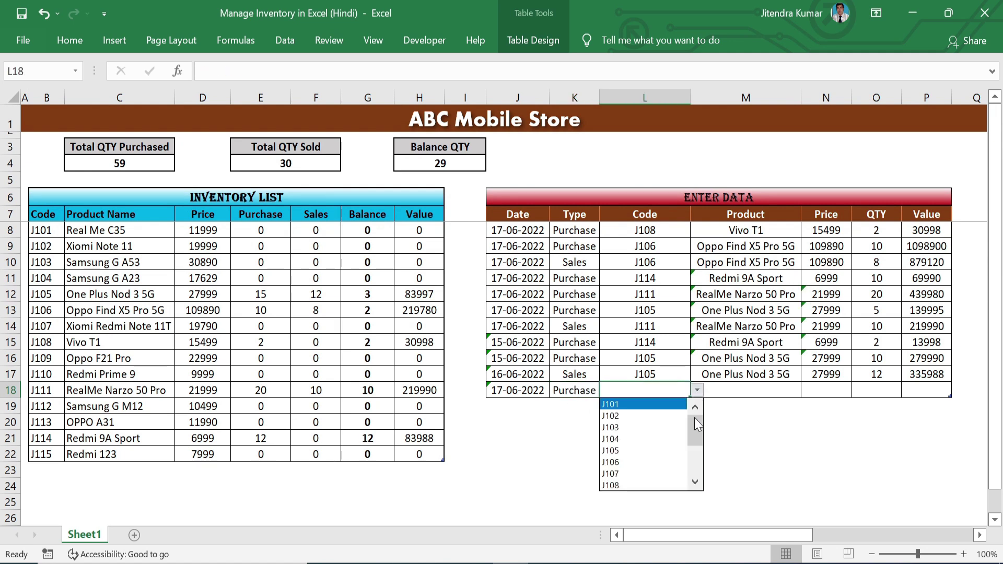
pyautogui.click(695, 455)
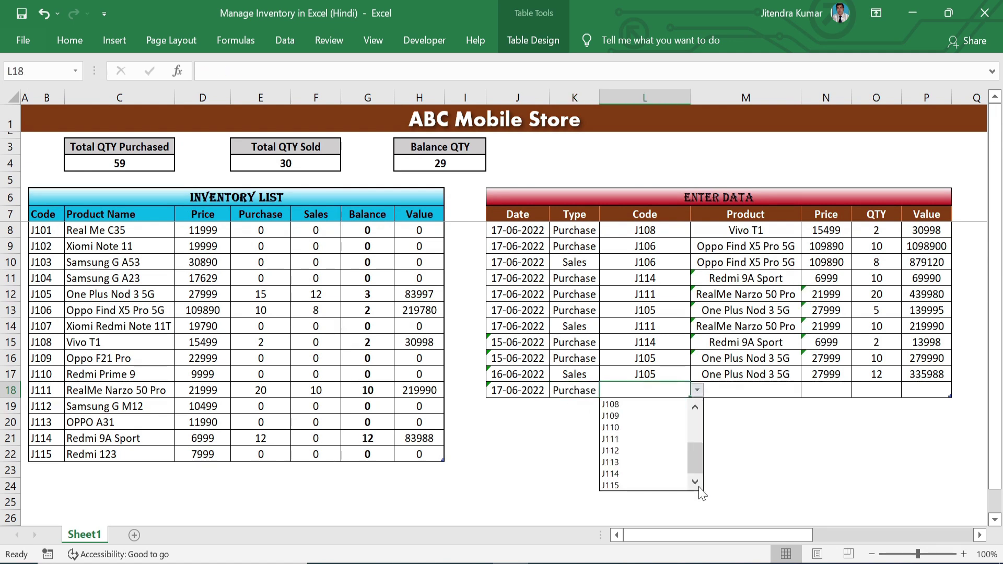
pyautogui.click(636, 486)
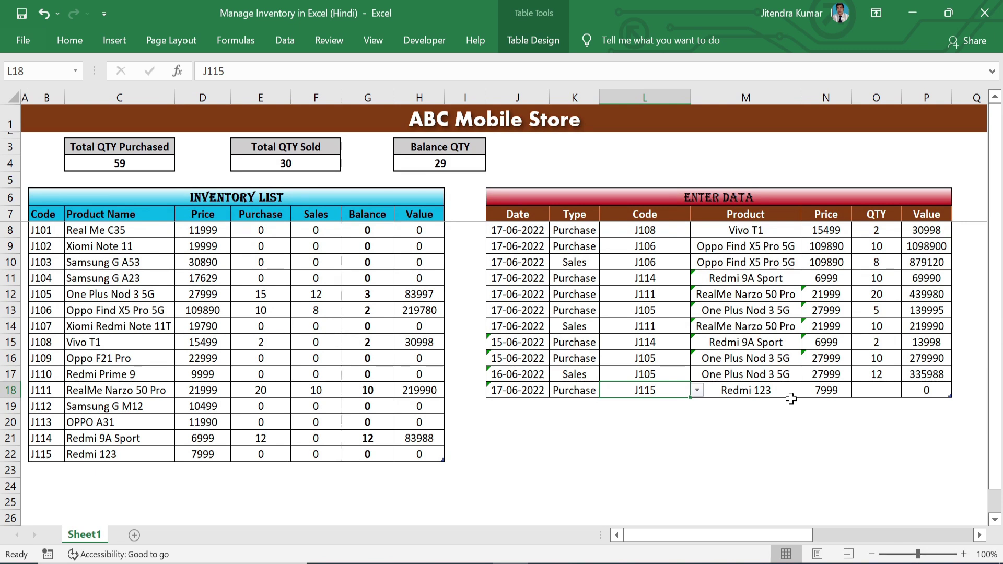
pyautogui.click(882, 396)
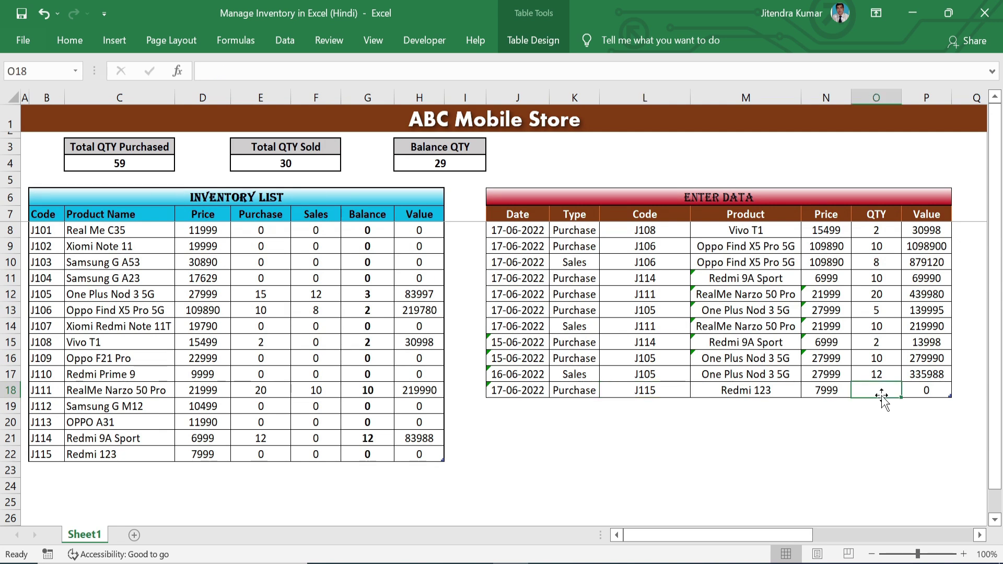
pyautogui.write('100')
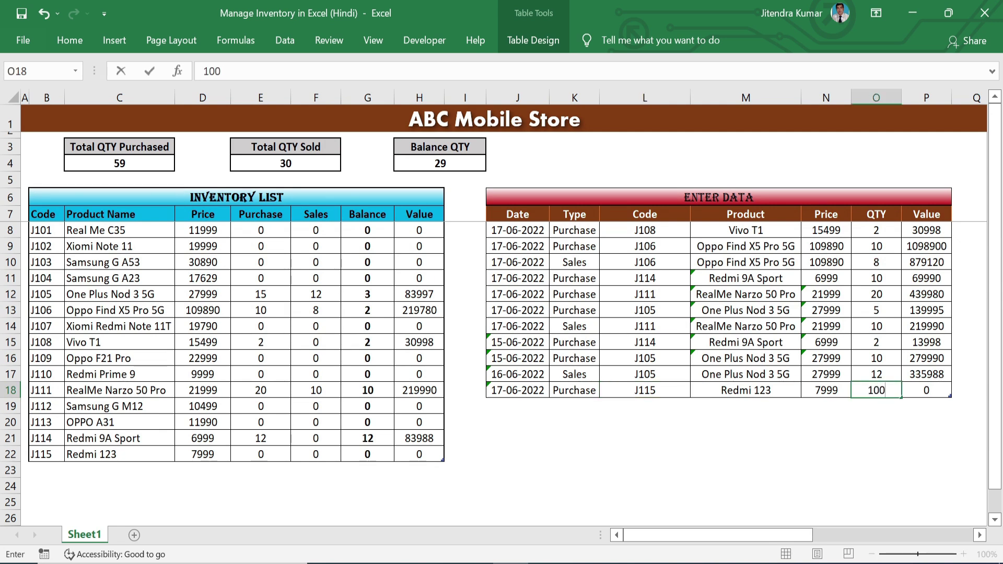
pyautogui.press('Return')
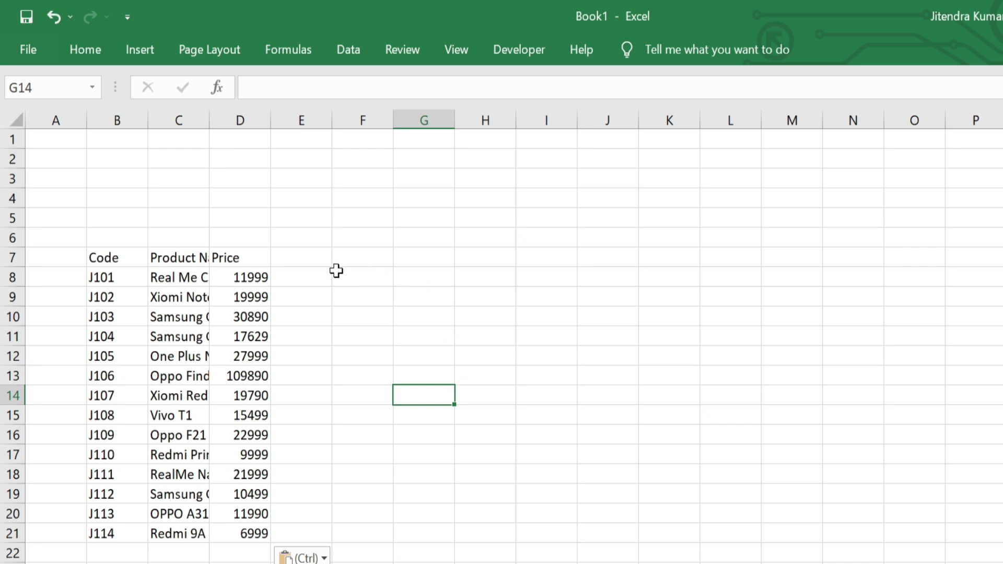
# - In the Book1 product list, add the column headings Purchase, Sales and Balance in E7:G7 after Price
pyautogui.click(315, 264)
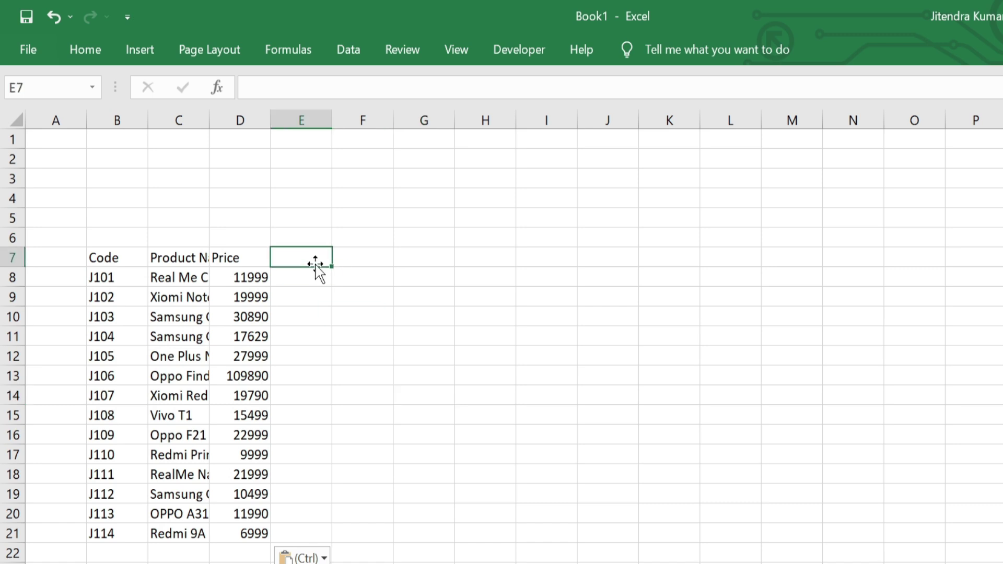
pyautogui.write('Purchase')
pyautogui.click(360, 264)
pyautogui.write('Sales')
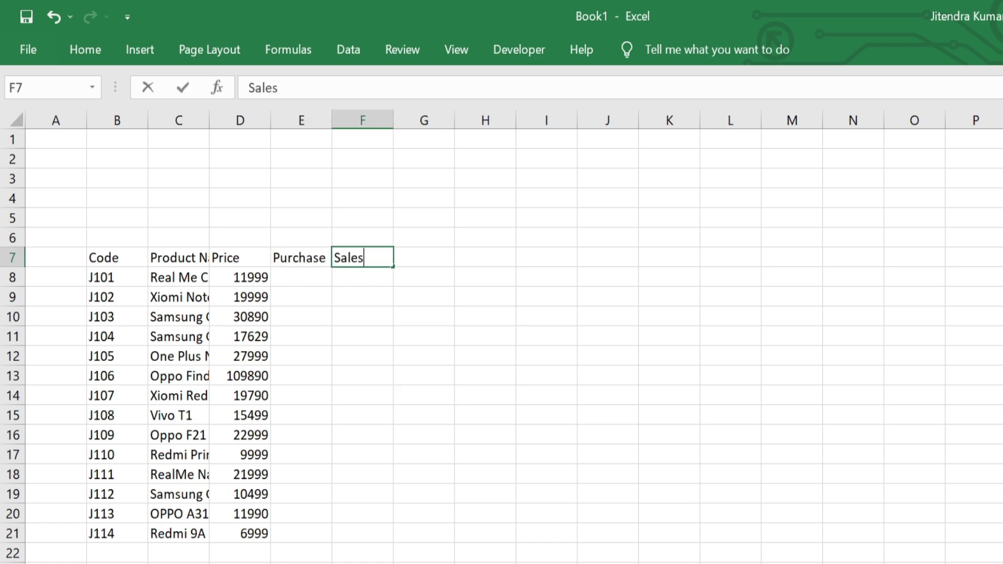
pyautogui.click(426, 259)
pyautogui.write('Balance')
pyautogui.press('Tab')
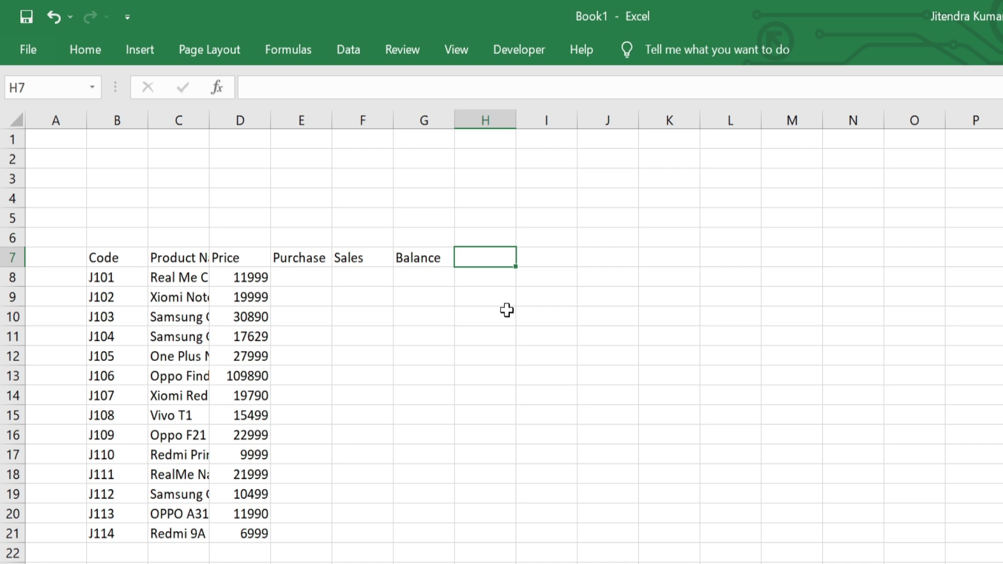
# - Add the heading Value in H7 and format the header row B7:H7 with a light blue fill and bold text
pyautogui.write('Value')
pyautogui.click(507, 310)
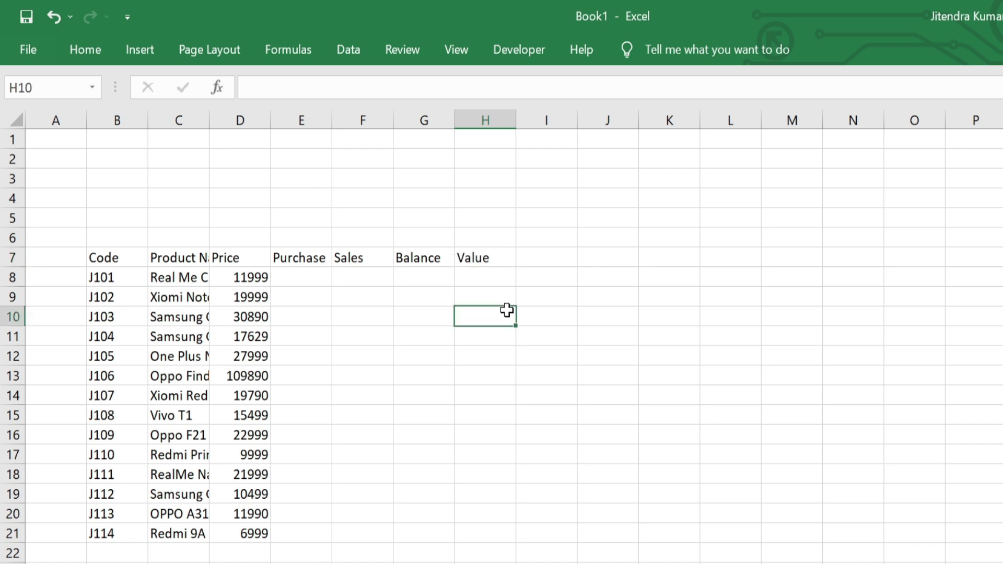
pyautogui.click(84, 257)
pyautogui.moveTo(85, 257); pyautogui.dragTo(511, 258)
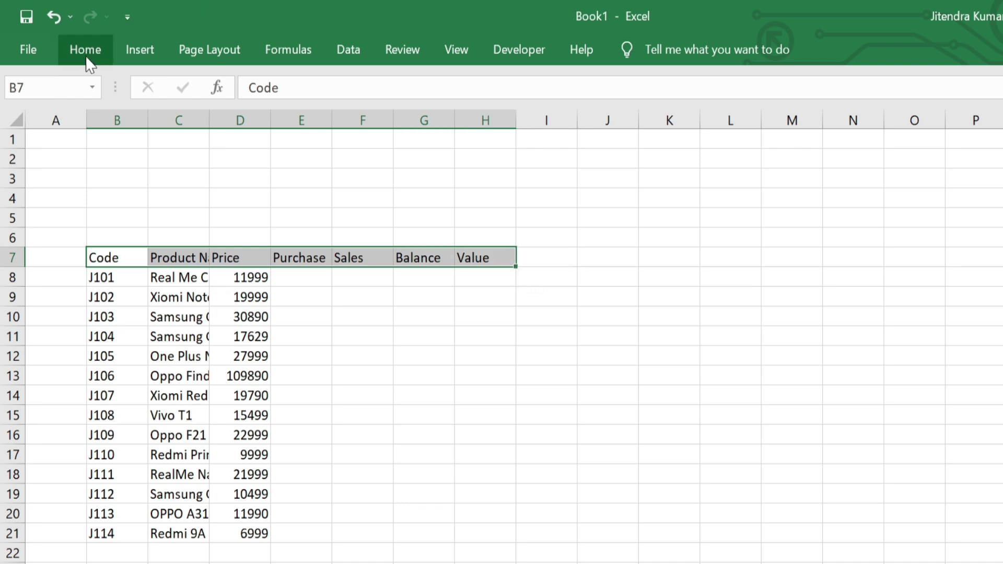
pyautogui.click(89, 61)
pyautogui.click(250, 120)
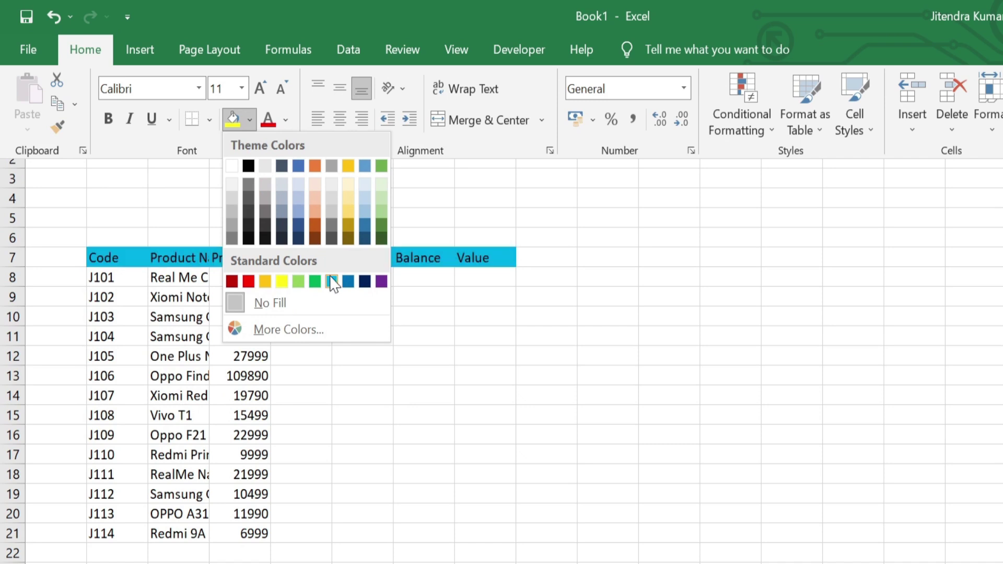
pyautogui.click(331, 282)
pyautogui.click(108, 120)
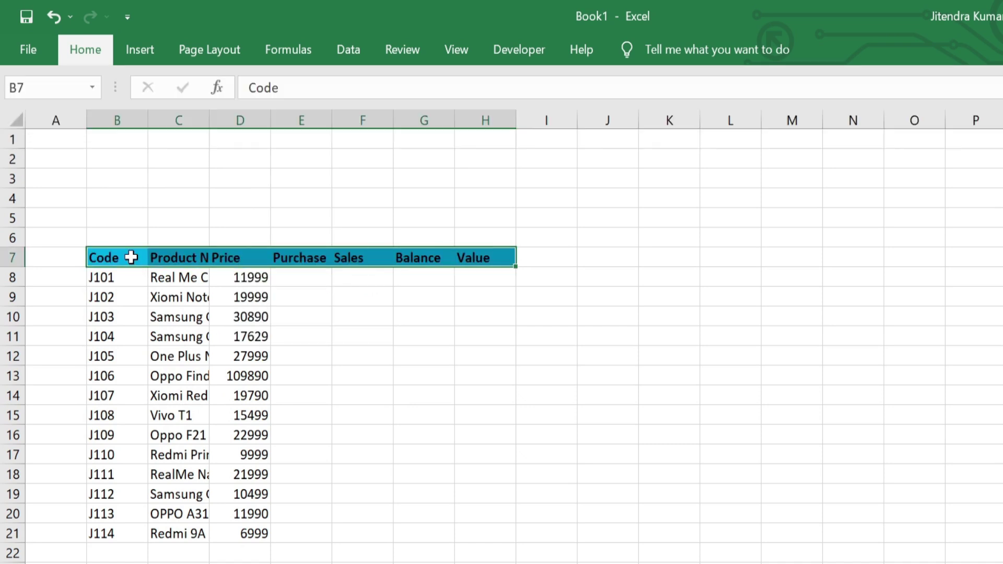
# - Apply all borders to the product table in B7:H21
pyautogui.click(130, 257)
pyautogui.moveTo(131, 257); pyautogui.dragTo(488, 533)
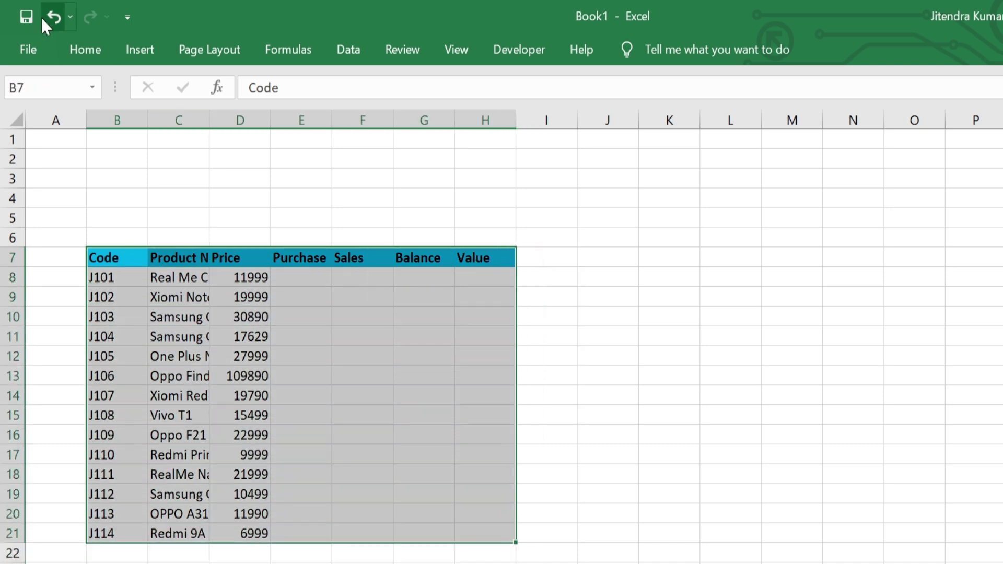
pyautogui.click(72, 48)
pyautogui.click(209, 119)
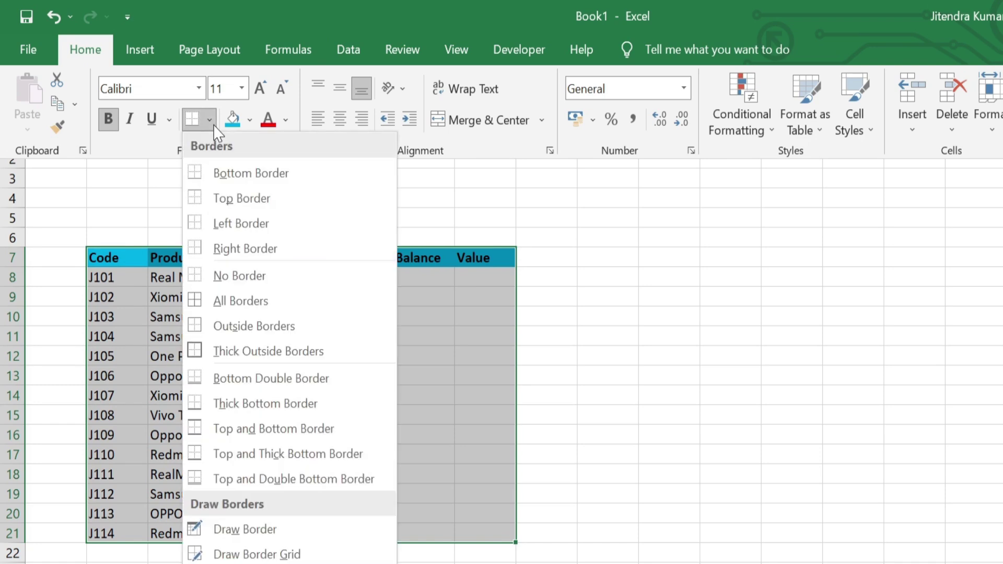
pyautogui.click(245, 302)
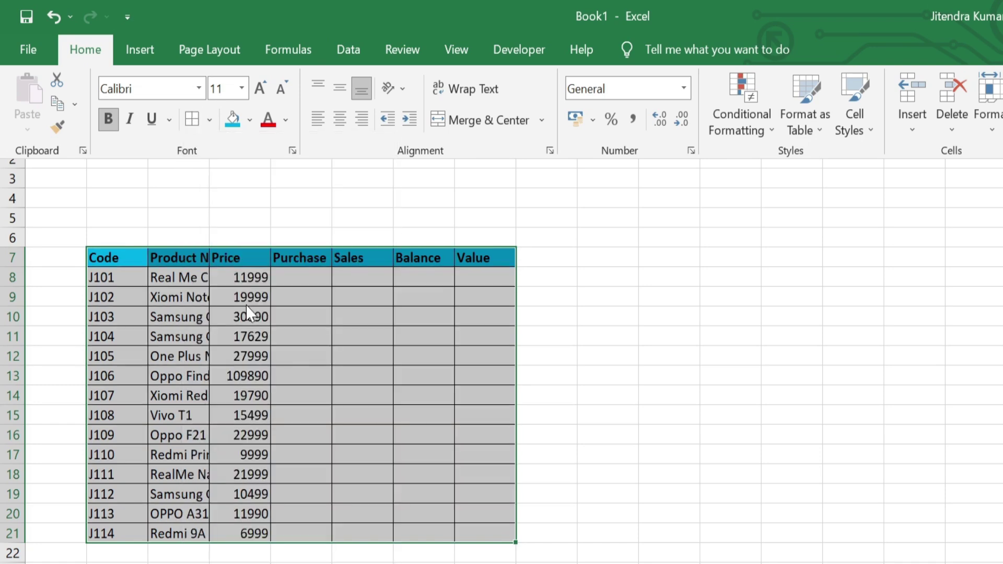
# - Fit the Product Name column to its contents and centre the cells in D7:H21 horizontally
pyautogui.moveTo(209, 119); pyautogui.dragTo(211, 118)
pyautogui.doubleClick(211, 118)
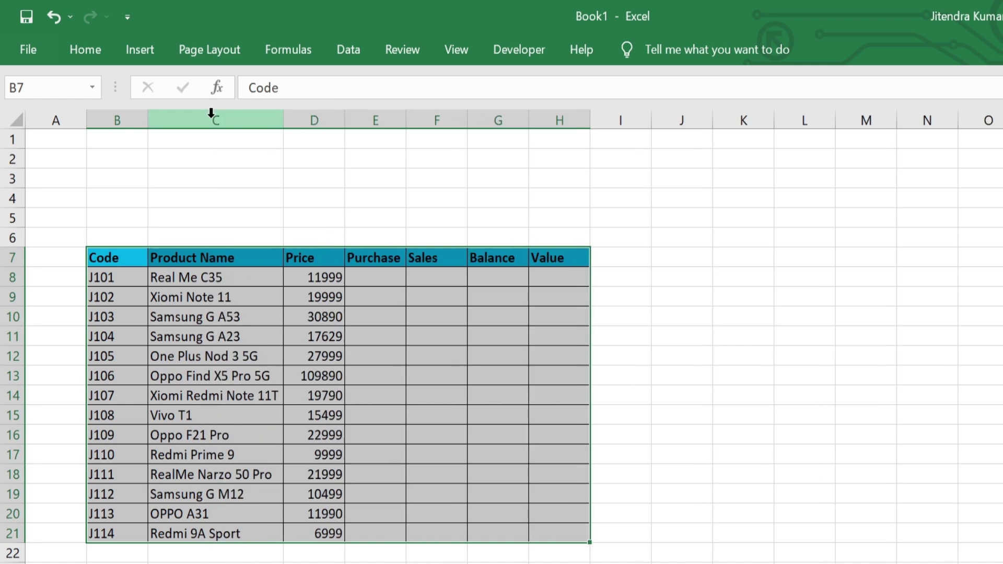
pyautogui.moveTo(296, 254); pyautogui.dragTo(582, 533)
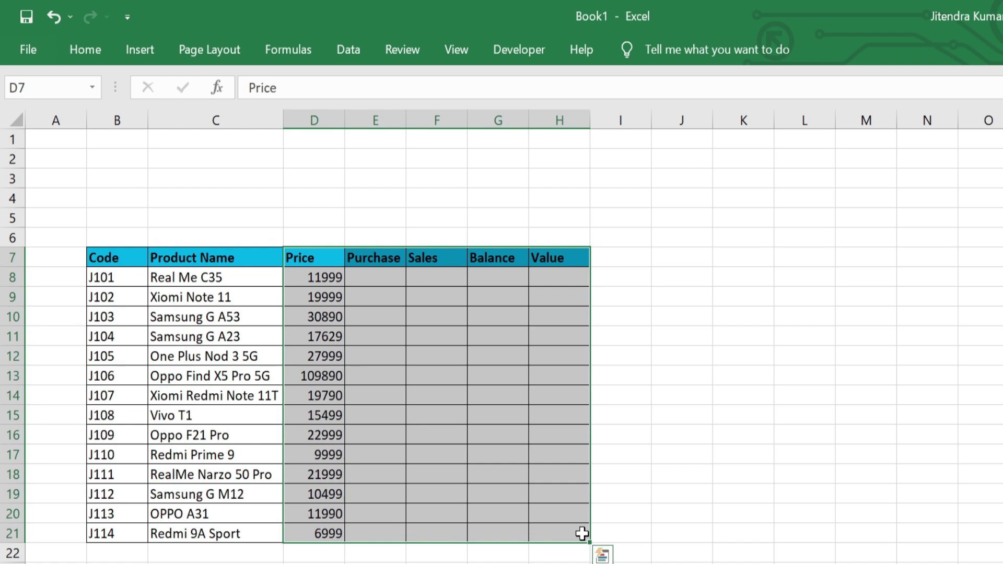
pyautogui.click(85, 49)
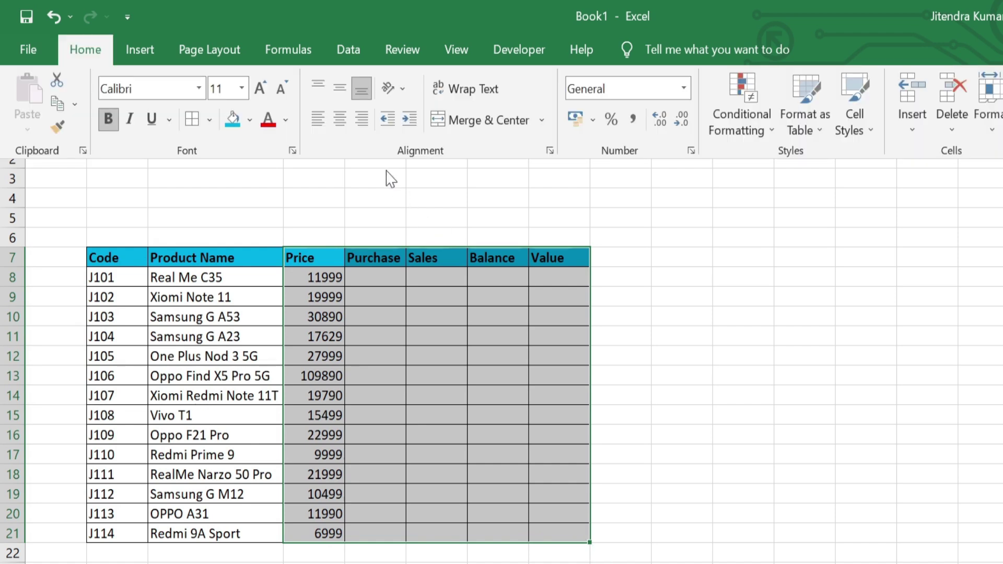
pyautogui.click(342, 127)
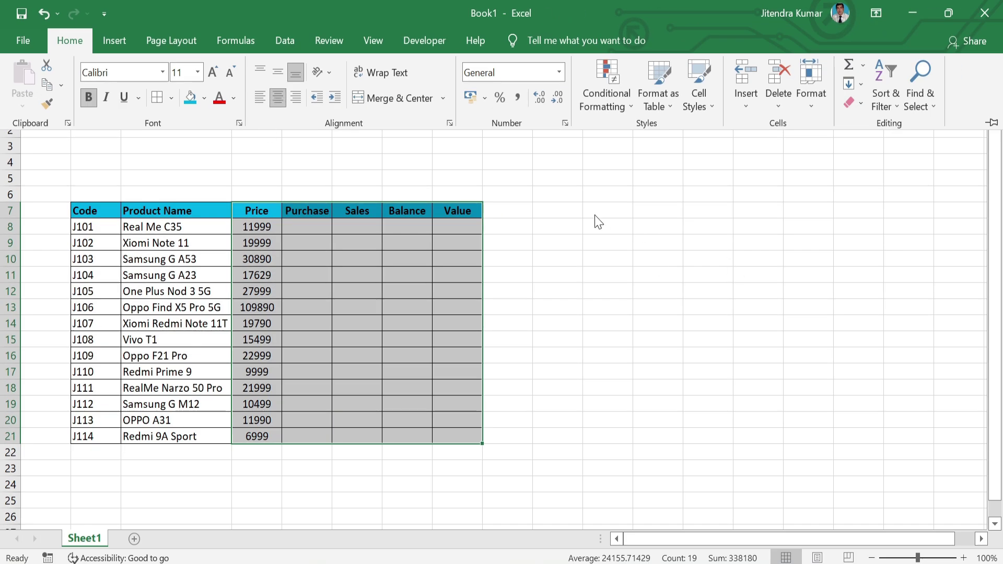
# - Start an entry table beside the product list with the headings Date, Type, Code and Product in J7:M7
pyautogui.click(567, 215)
pyautogui.write('Date')
pyautogui.press('Tab')
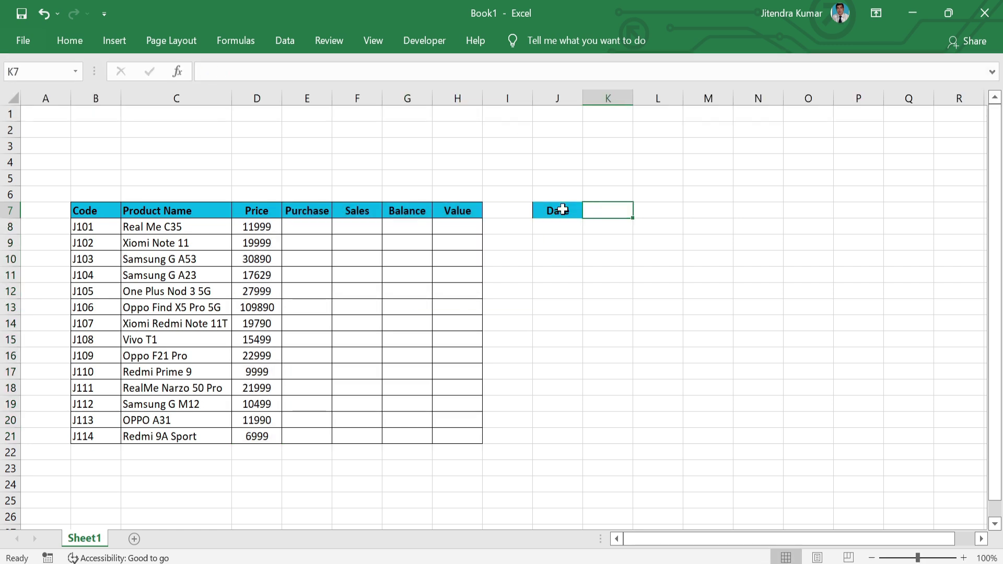
pyautogui.write('Type')
pyautogui.press('Tab')
pyautogui.write('Code')
pyautogui.press('Tab')
pyautogui.write('Product')
pyautogui.press('Tab')
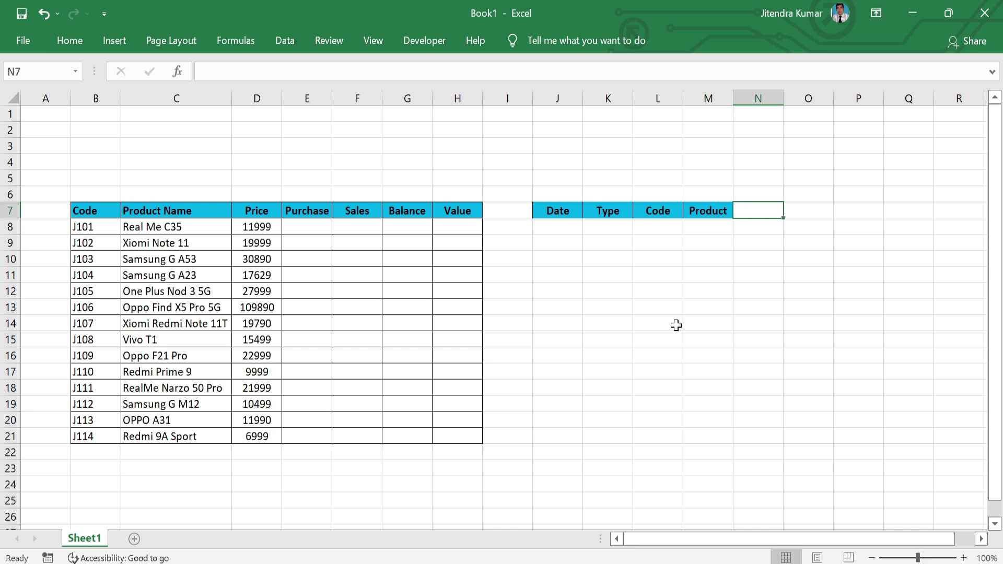
# - Complete the entry table's header row with Price, QTY and Value in N7:P7
pyautogui.write('Price')
pyautogui.press('Tab')
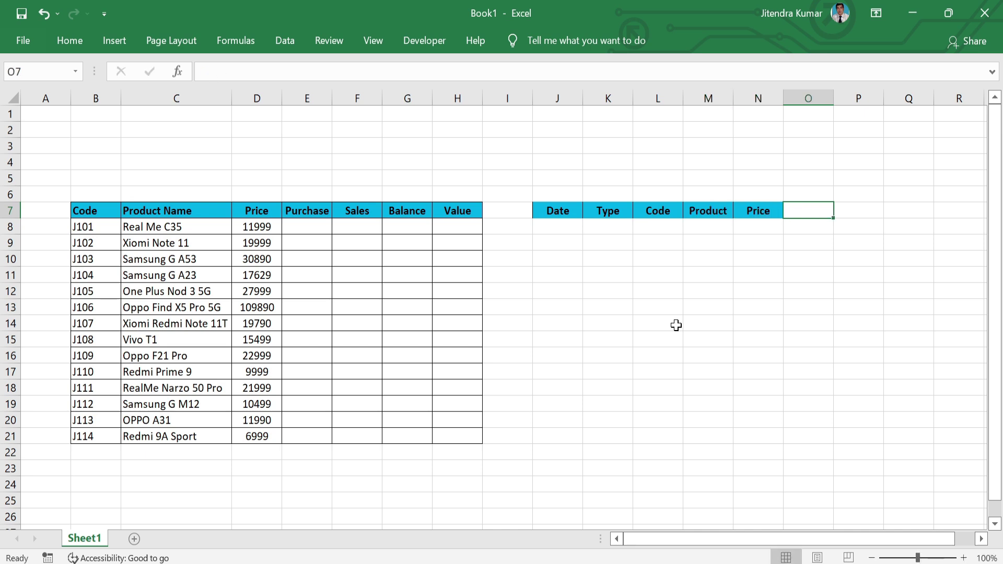
pyautogui.write('QTY')
pyautogui.press('Tab')
pyautogui.write('Value')
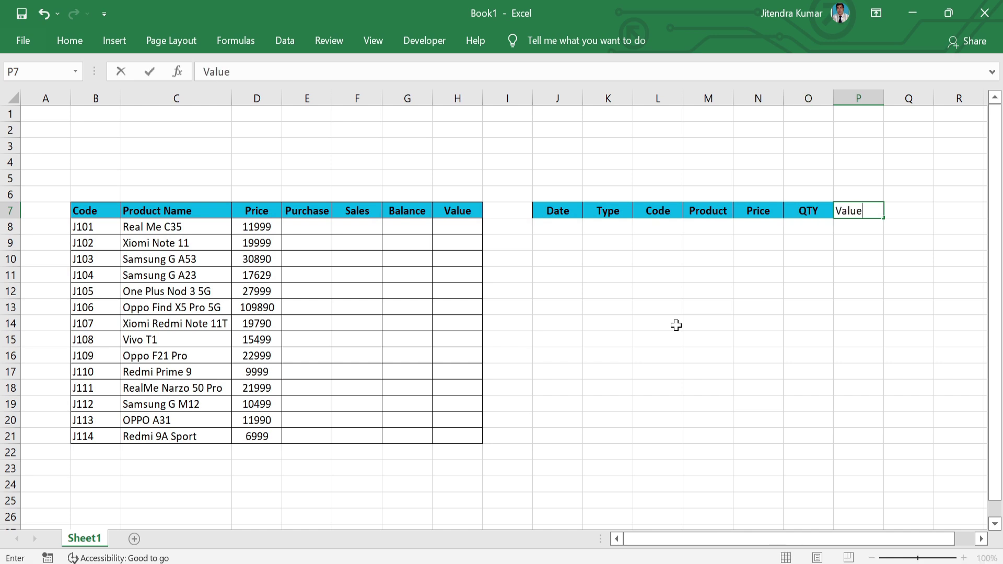
pyautogui.press('Return')
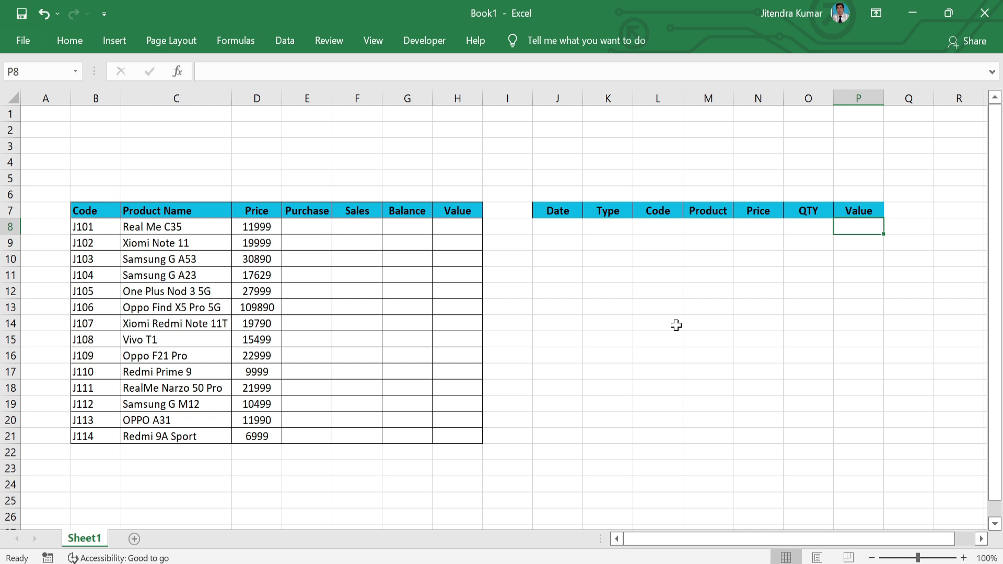
# - Widen the Date, Type and Product columns of the entry table and narrow the empty column A
pyautogui.moveTo(584, 97); pyautogui.dragTo(683, 95)
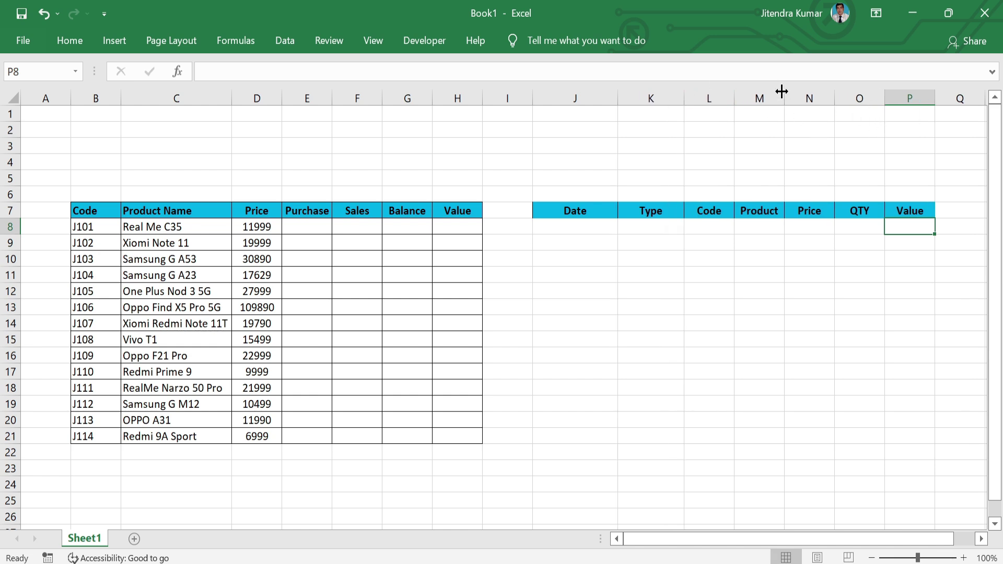
pyautogui.moveTo(782, 92); pyautogui.dragTo(831, 104)
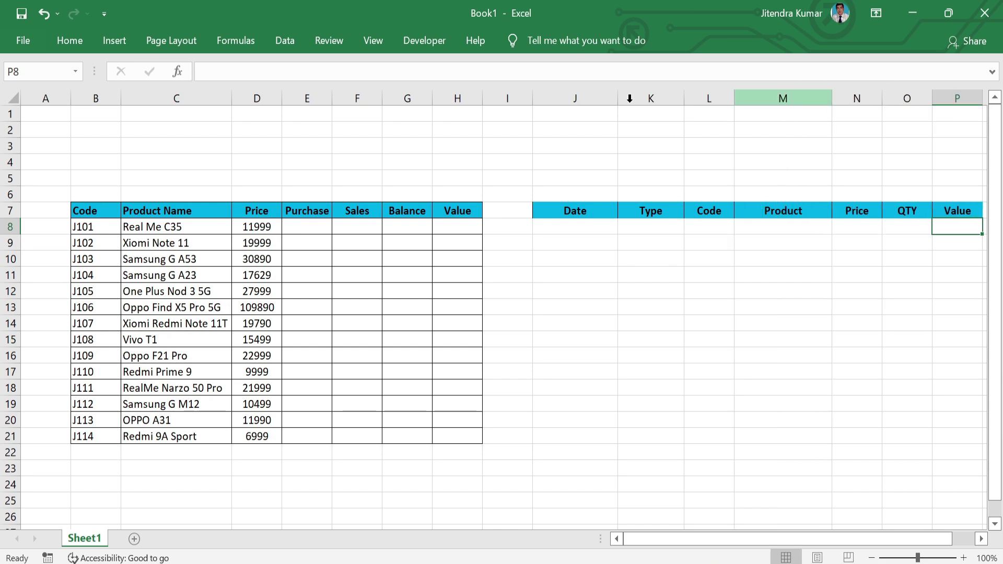
pyautogui.moveTo(69, 105); pyautogui.dragTo(27, 102)
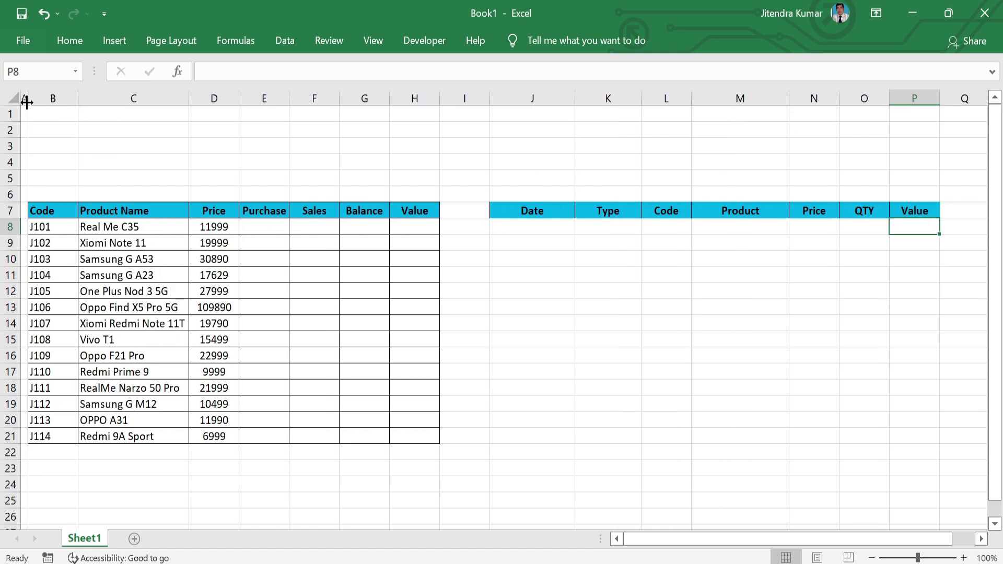
# - Add a list validation with the source "Purchase, Sales" to Type cell K8 and choose Purchase from its drop-down
pyautogui.click(622, 226)
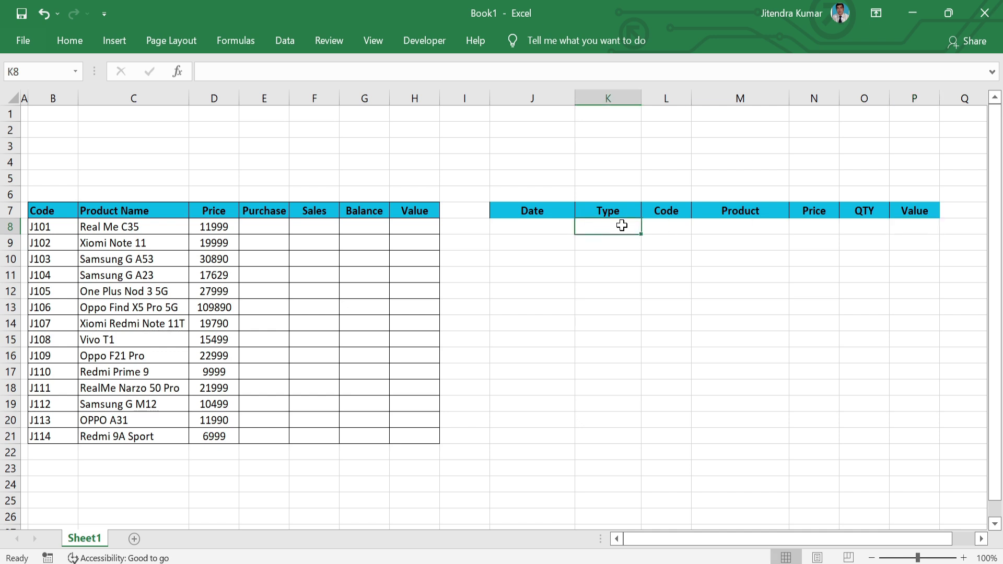
pyautogui.click(293, 38)
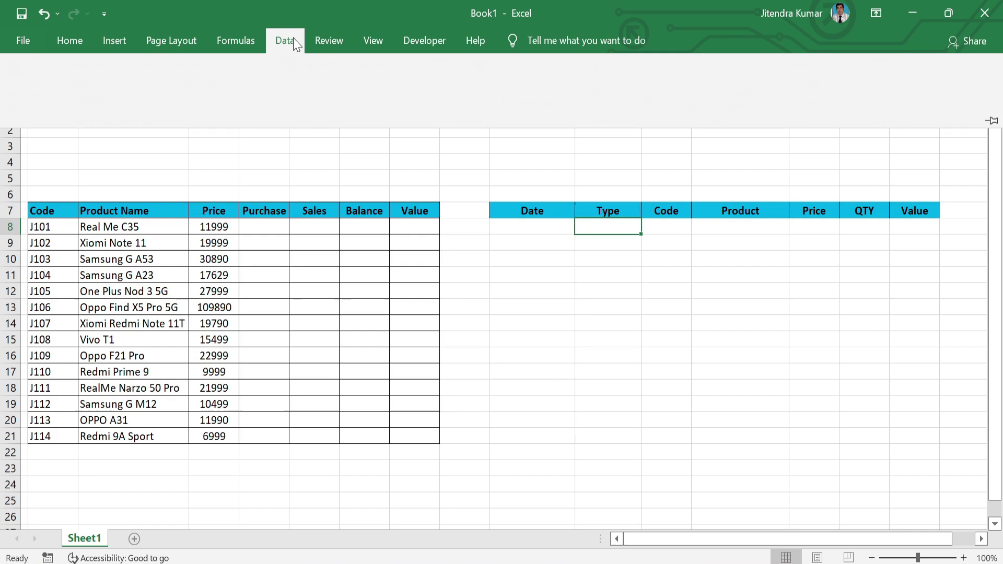
pyautogui.click(645, 104)
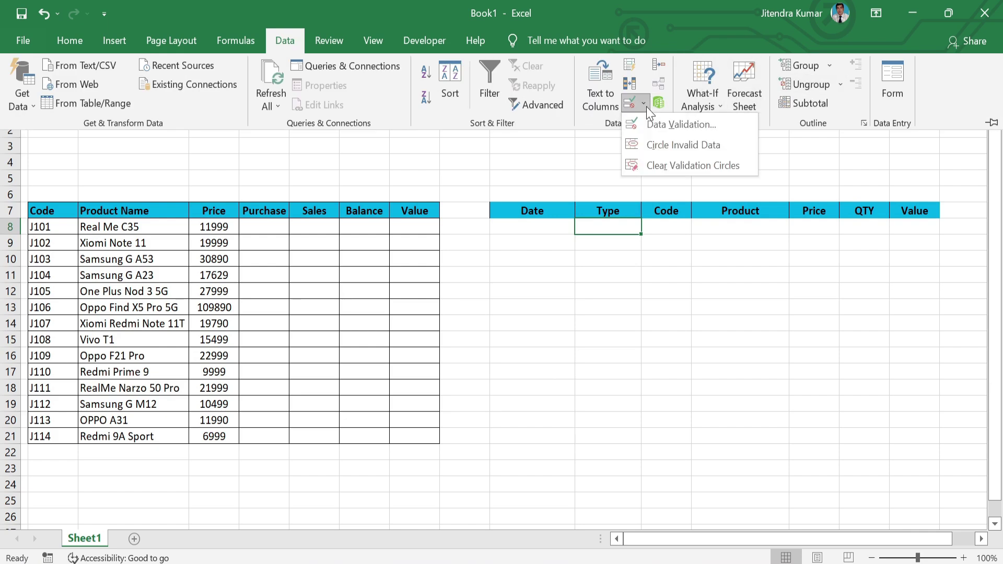
pyautogui.click(655, 124)
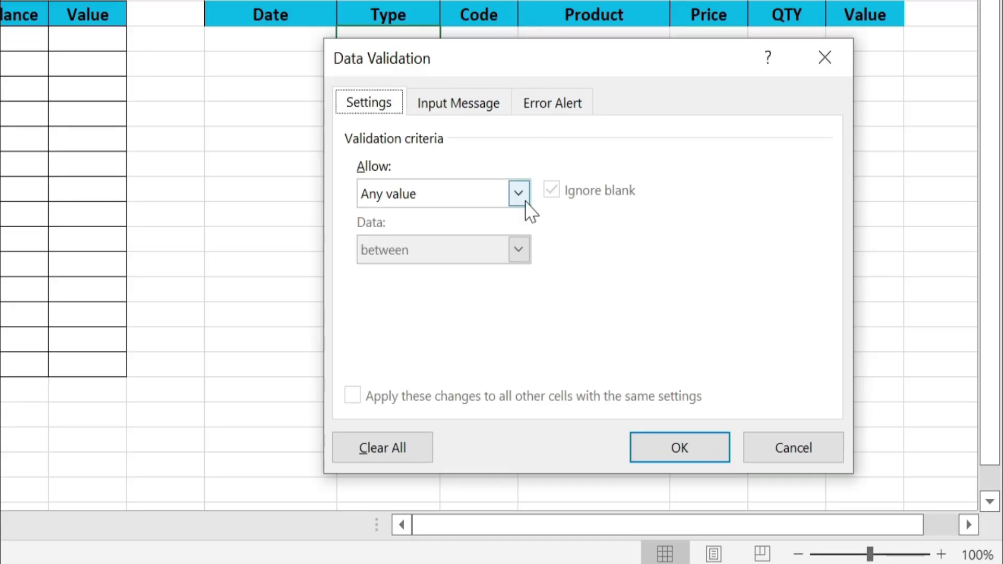
pyautogui.click(523, 203)
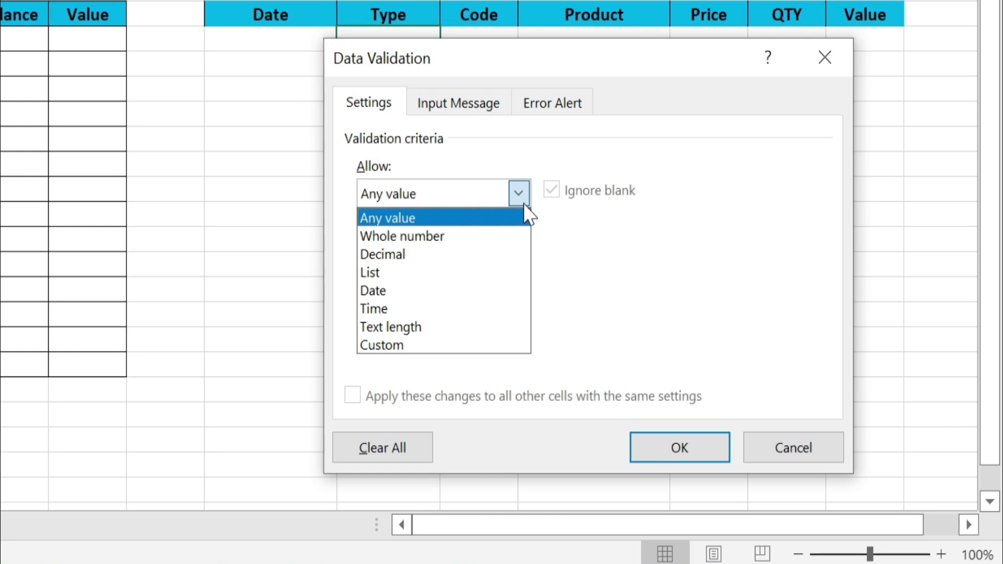
pyautogui.click(404, 280)
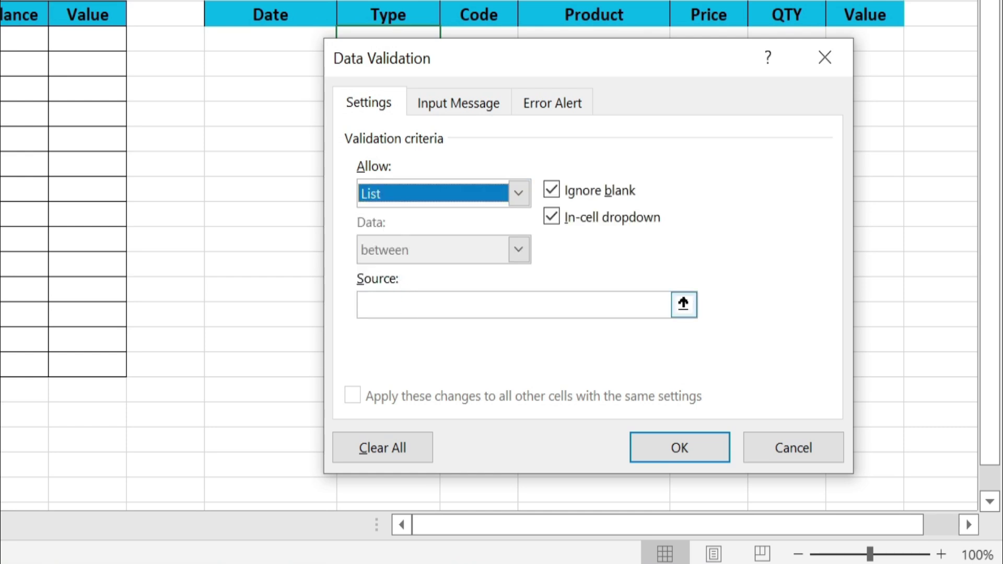
pyautogui.click(403, 304)
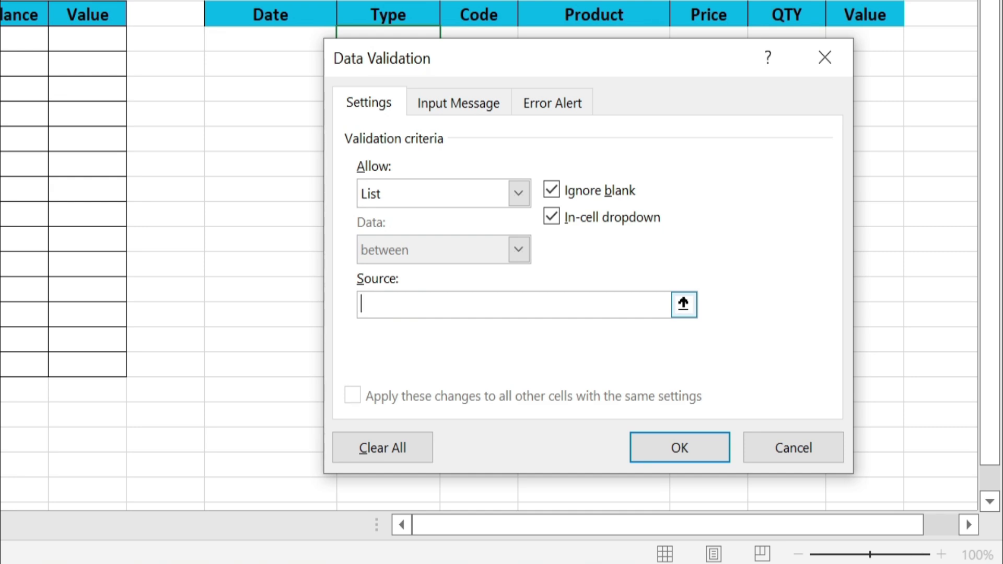
pyautogui.write('Purchase, Sales')
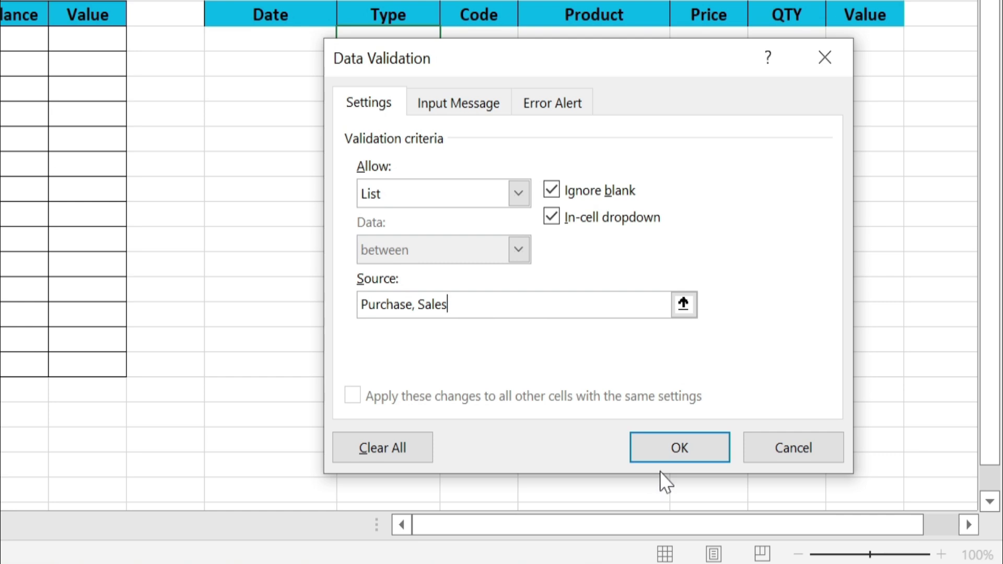
pyautogui.click(678, 450)
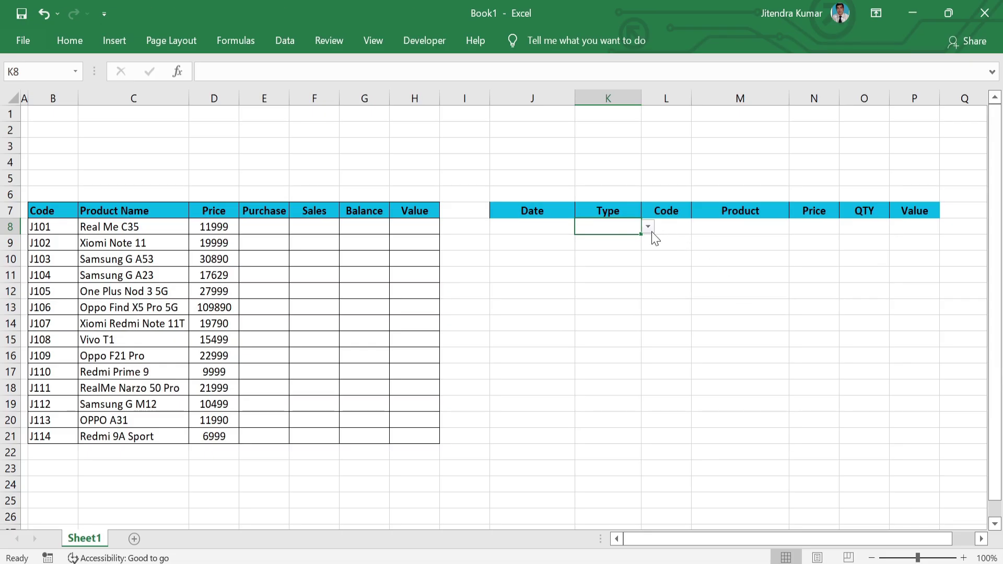
pyautogui.click(450, 39)
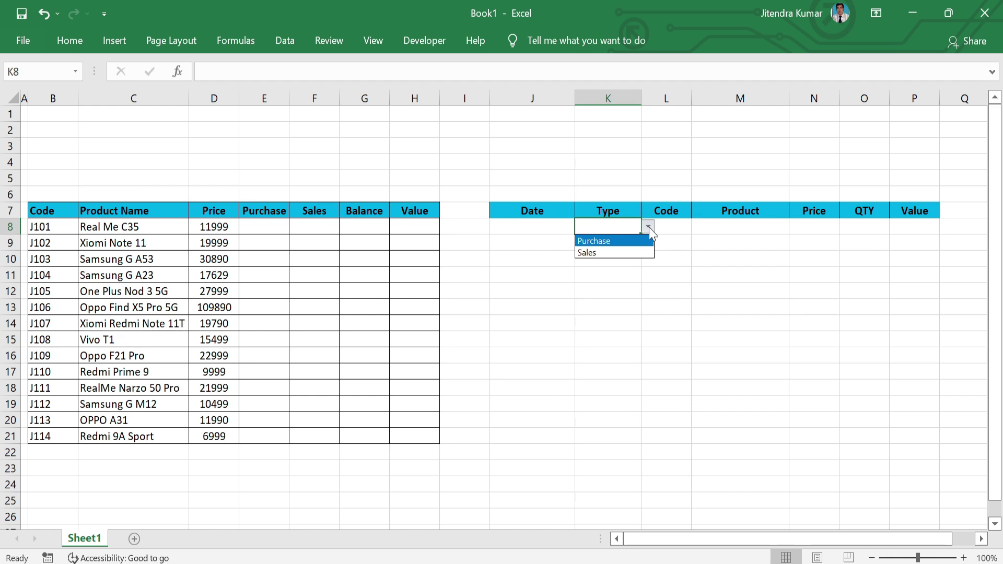
pyautogui.click(625, 241)
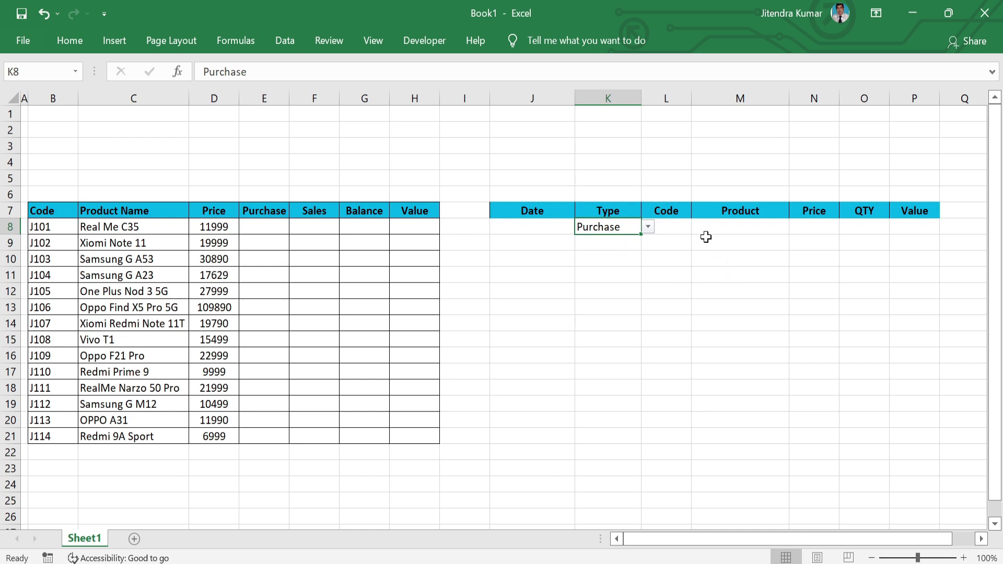
# - Add a list validation with the source =$B$8:$B$21 to Code cell L8 and choose J105 from its drop-down
pyautogui.click(678, 231)
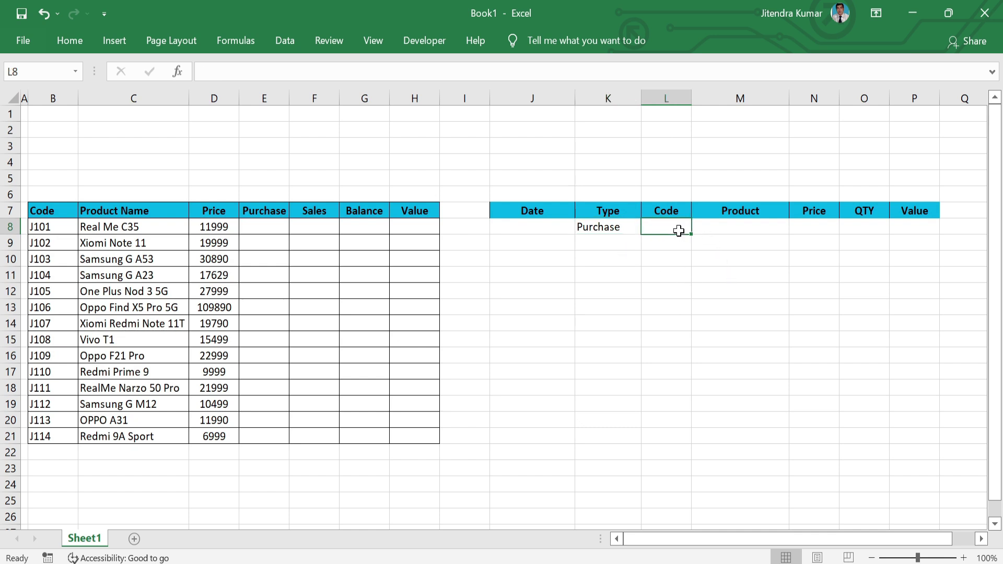
pyautogui.click(280, 42)
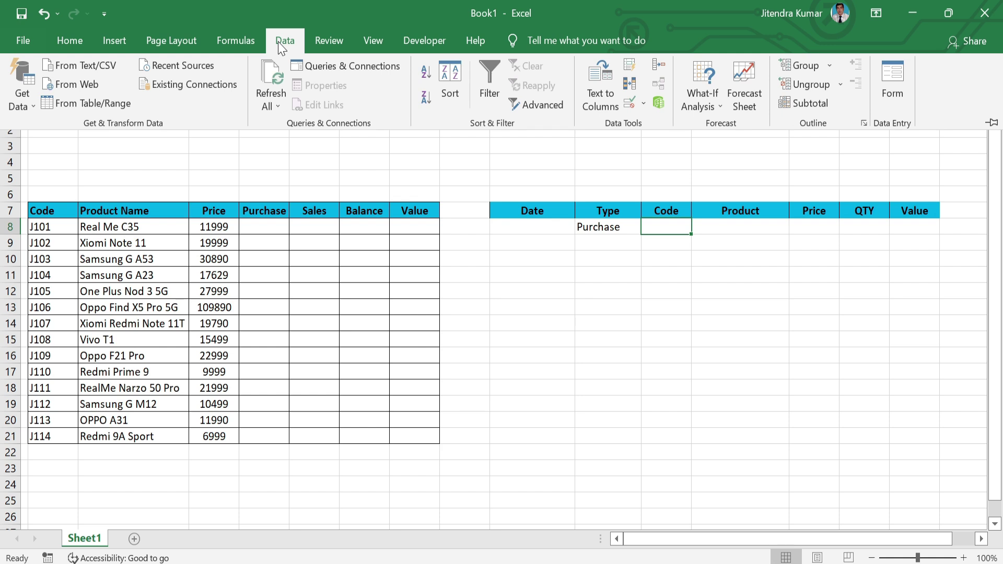
pyautogui.click(643, 105)
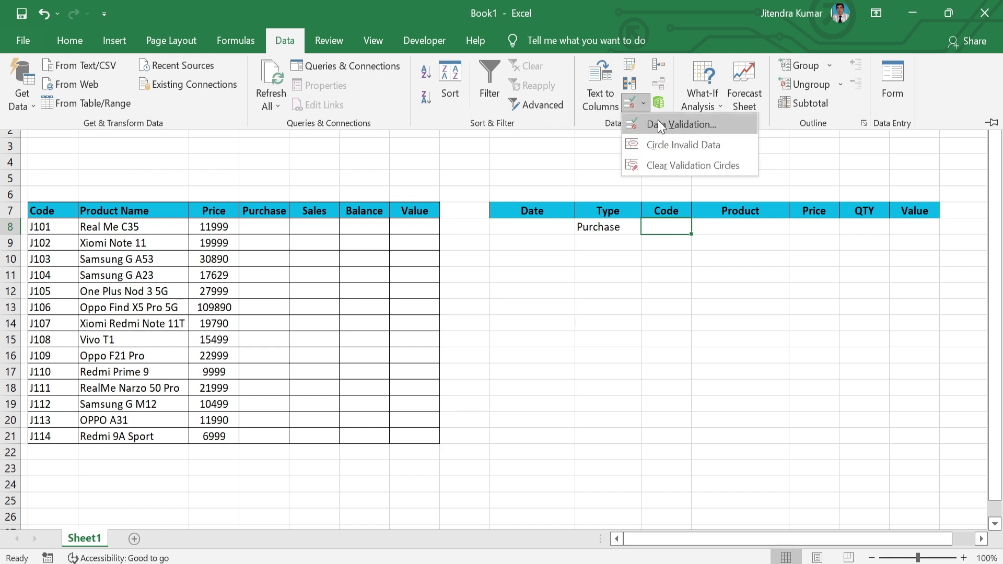
pyautogui.click(657, 121)
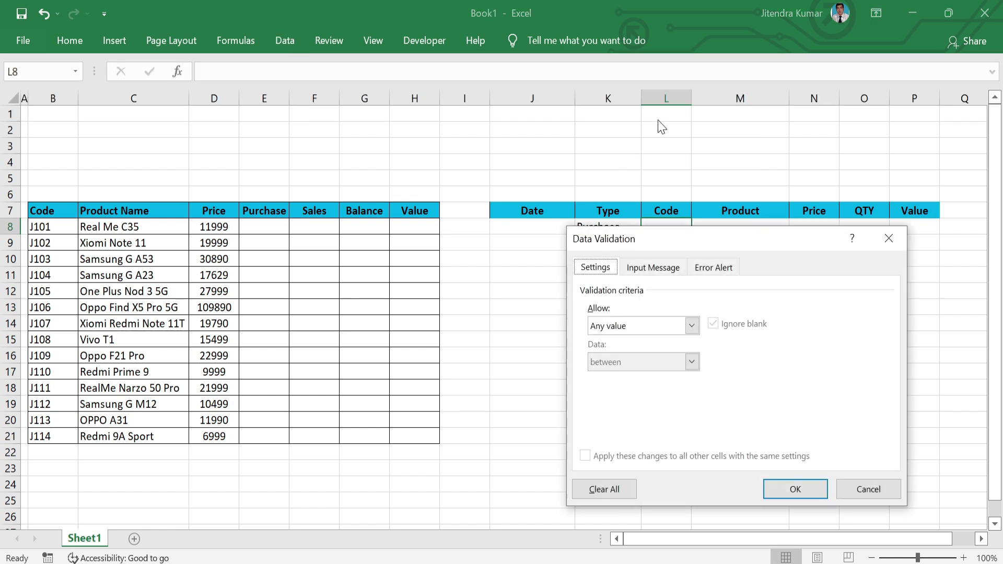
pyautogui.click(693, 327)
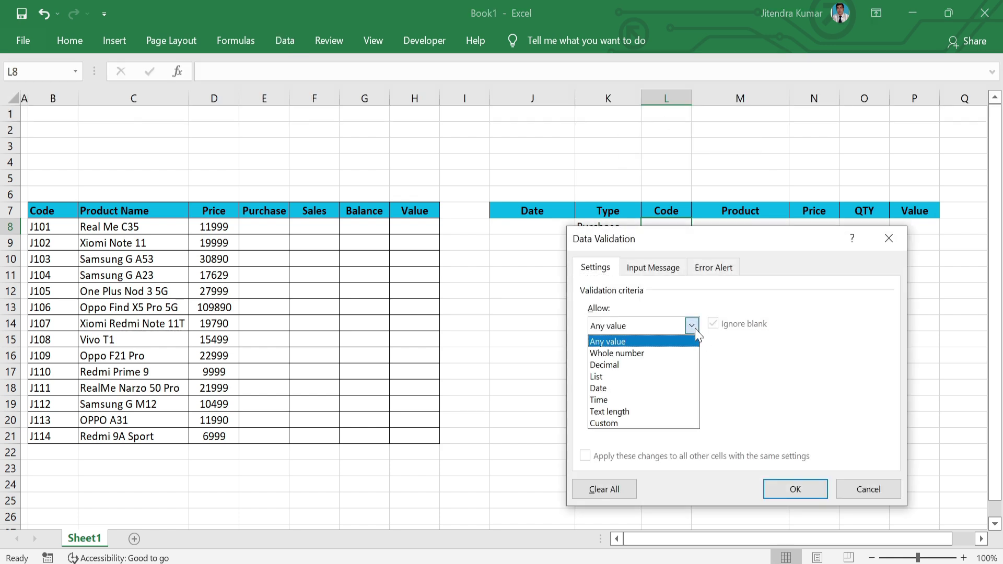
pyautogui.click(614, 377)
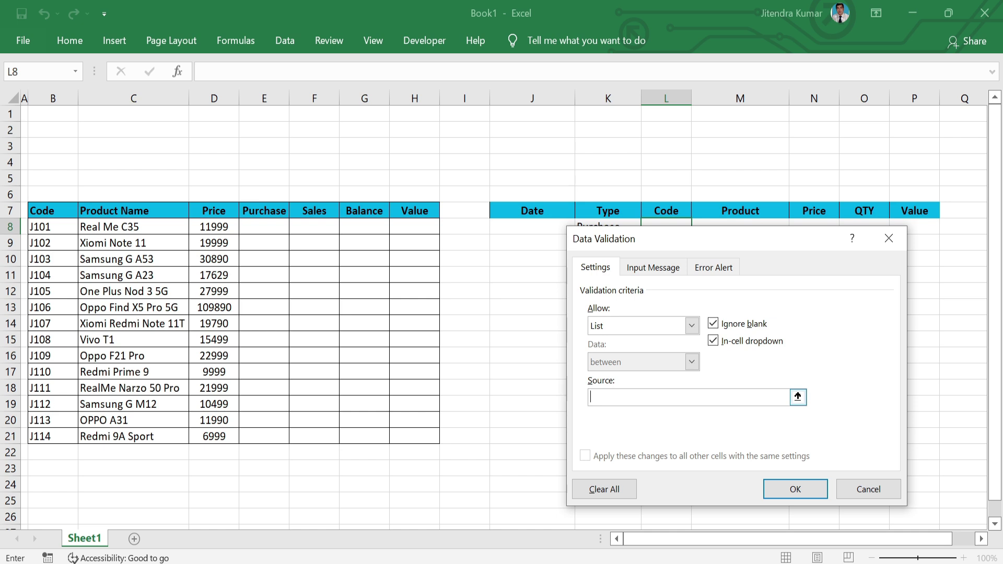
pyautogui.click(54, 229)
pyautogui.moveTo(55, 245); pyautogui.dragTo(65, 435)
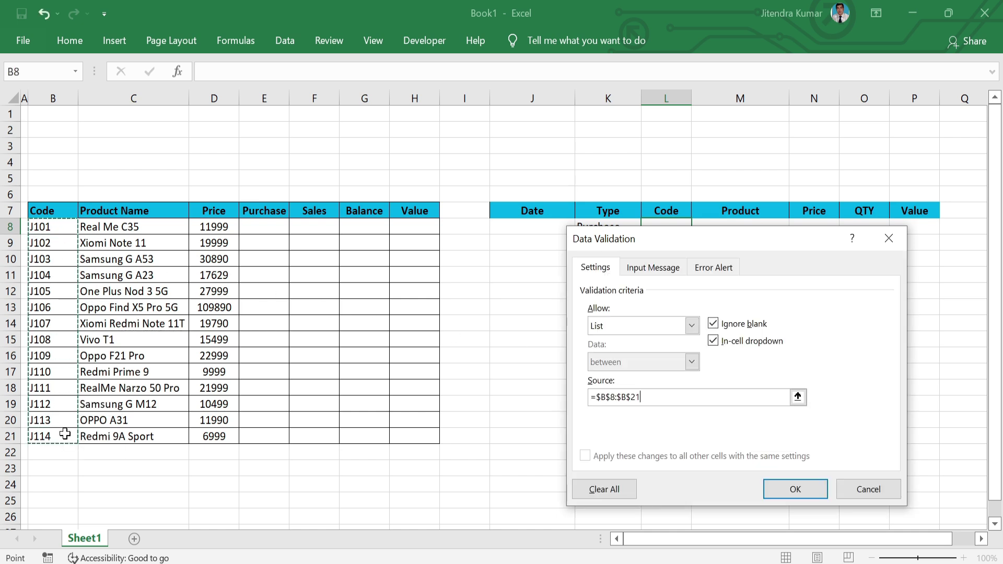
pyautogui.click(794, 487)
pyautogui.click(699, 227)
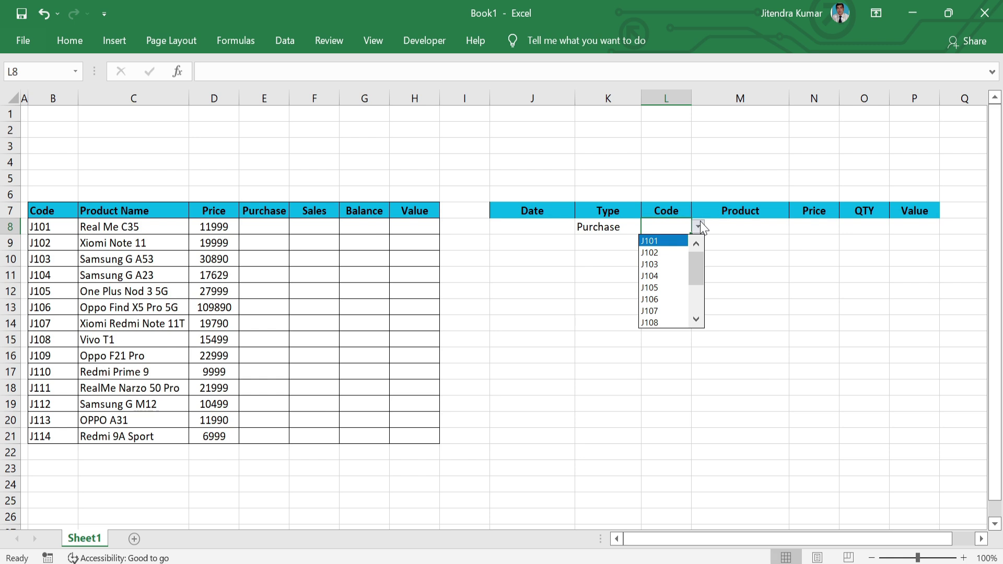
pyautogui.click(653, 287)
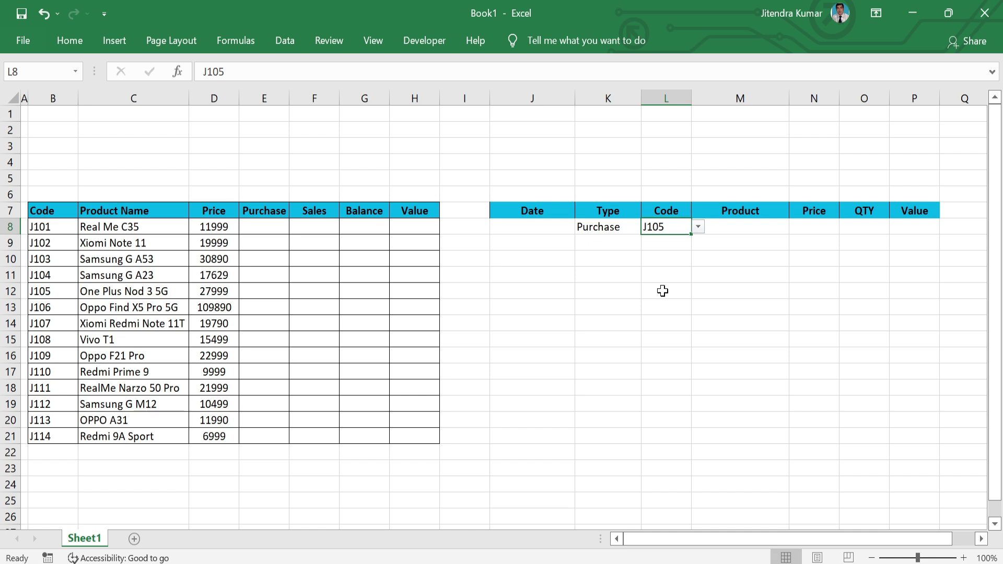
# - Enter the formula =VLOOKUP(L8,B7:D21,2,0) in Product cell M8 to look up the product name by code
pyautogui.click(766, 232)
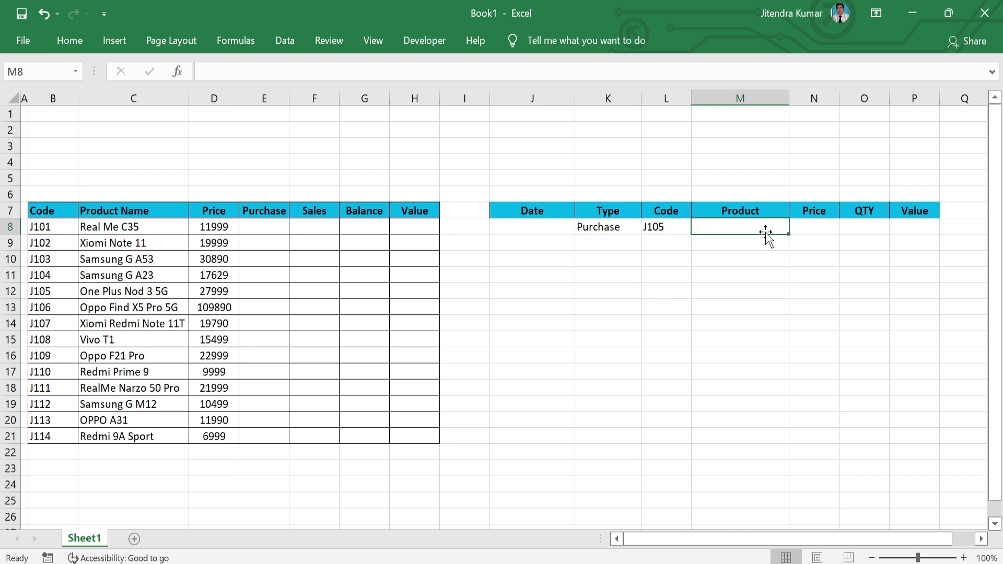
pyautogui.write('=')
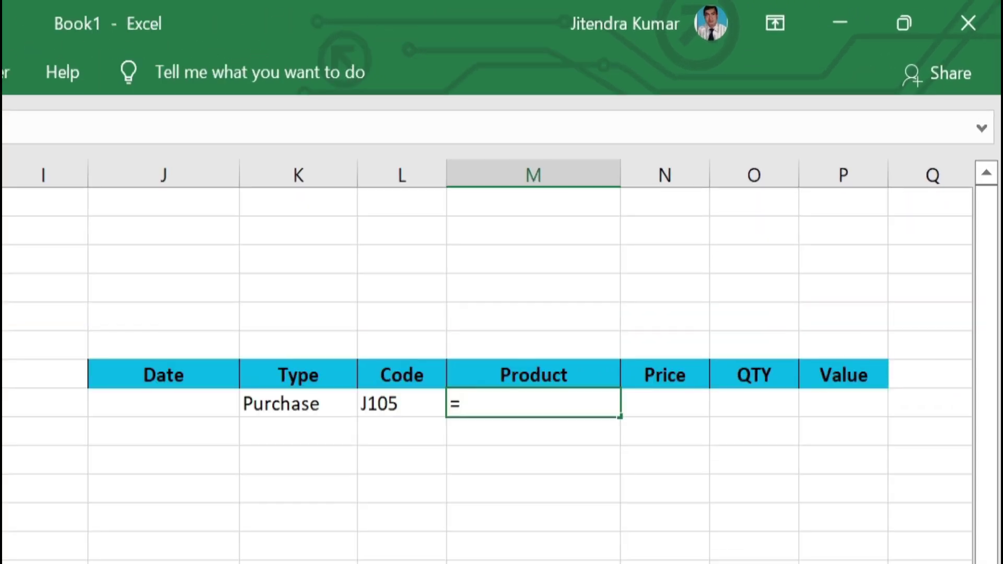
pyautogui.write('v;p')
pyautogui.press('BackSpace')
pyautogui.press('BackSpace')
pyautogui.write('loo')
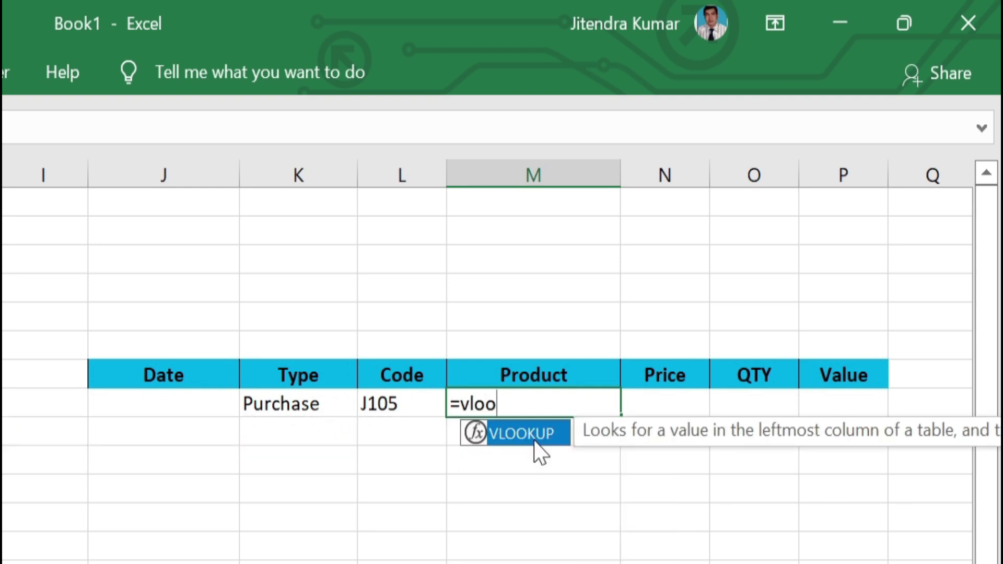
pyautogui.doubleClick(535, 442)
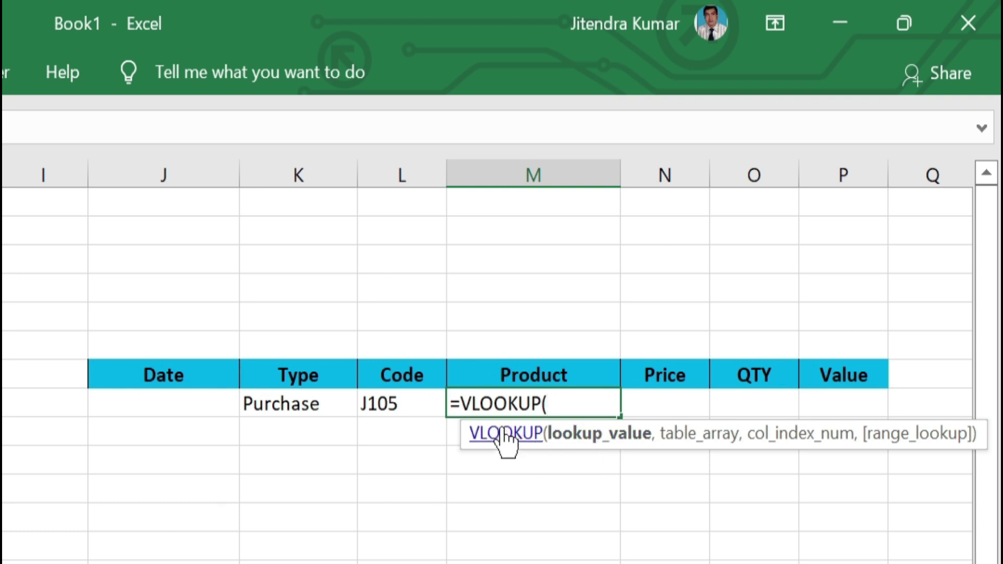
pyautogui.click(422, 398)
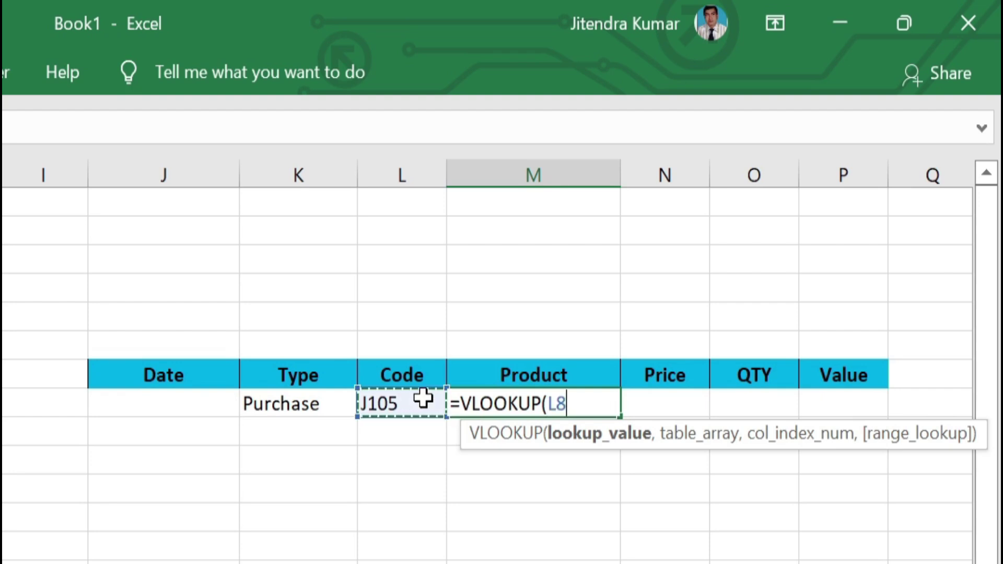
pyautogui.write(',')
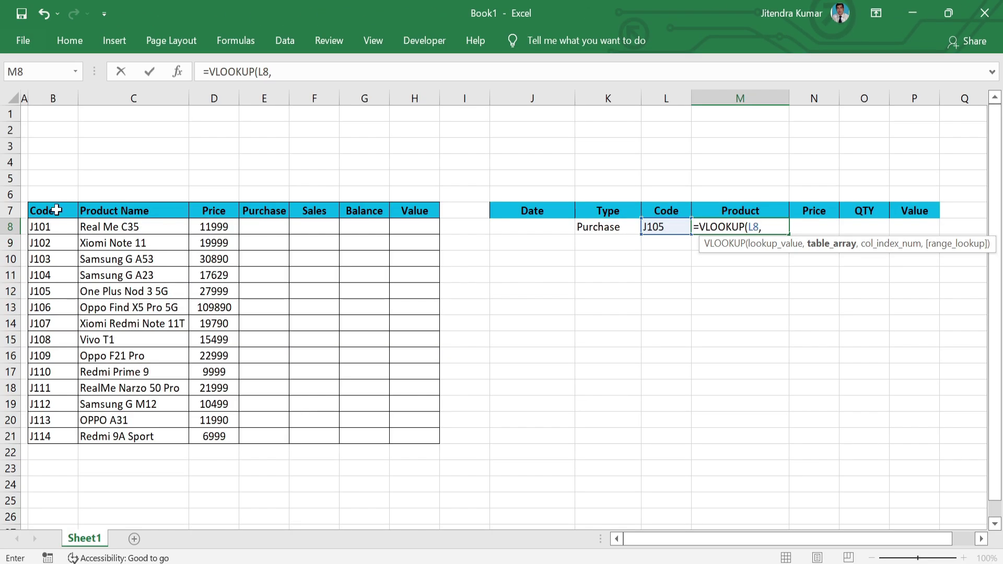
pyautogui.click(54, 210)
pyautogui.moveTo(55, 211); pyautogui.dragTo(233, 442)
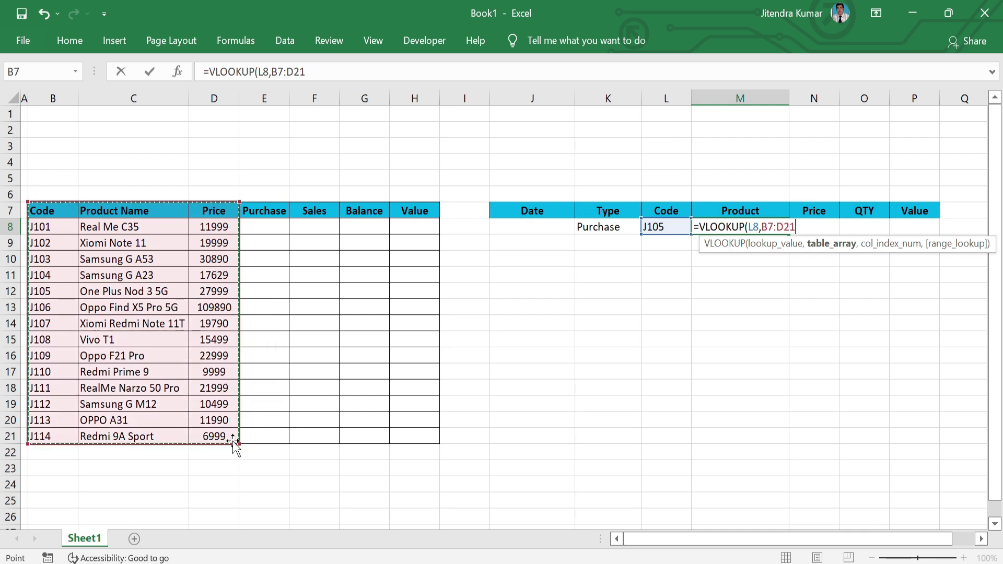
pyautogui.write(',')
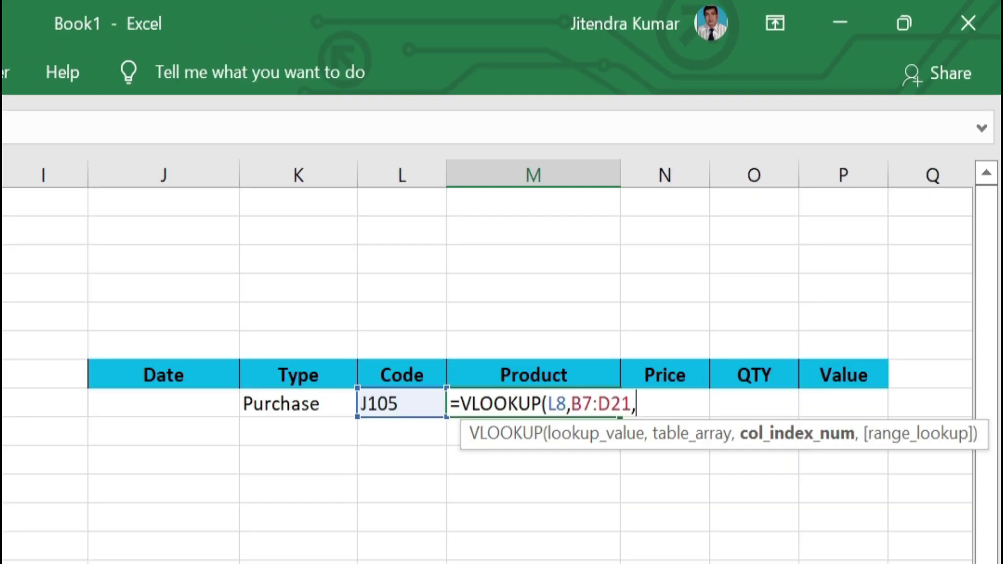
pyautogui.write('2,')
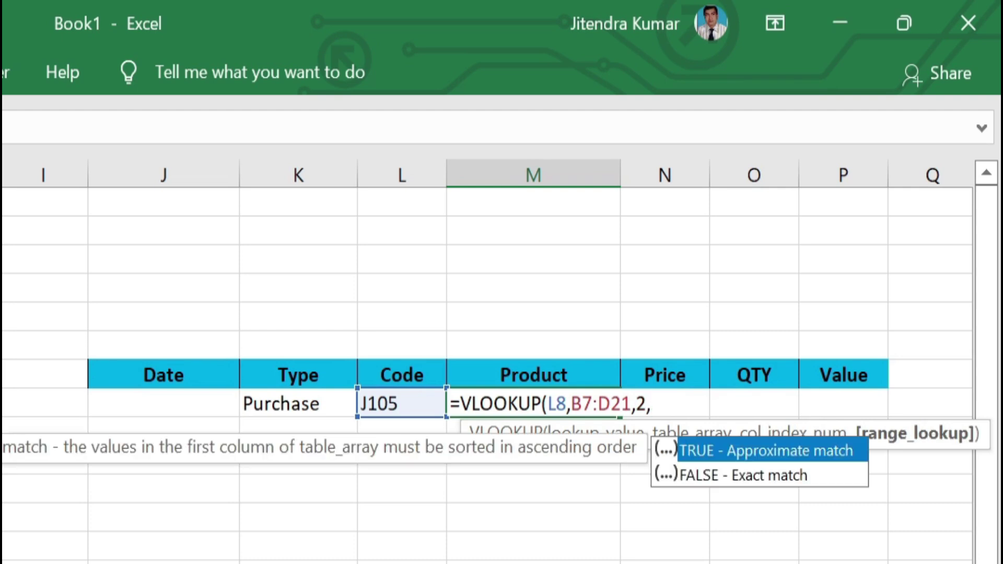
pyautogui.write('0)')
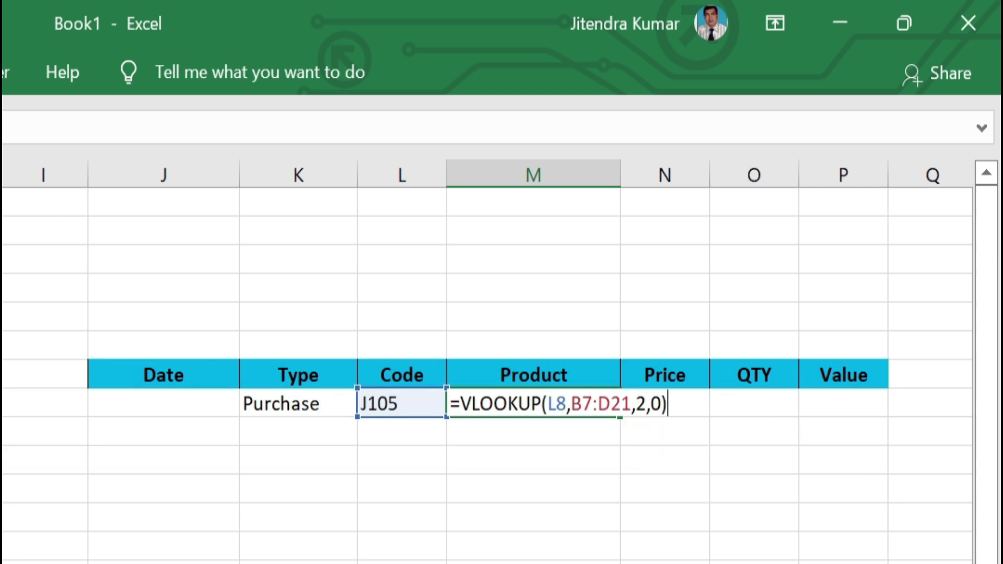
pyautogui.press('Return')
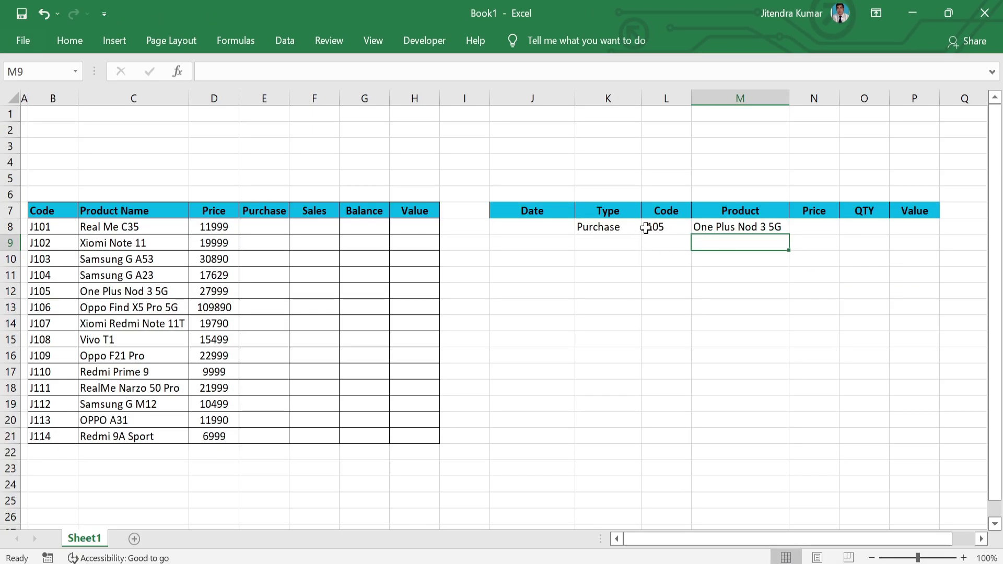
# - Lock the references in M8's VLOOKUP formula as $L8 for the lookup value and $B$7:$D$21 for the table range
pyautogui.click(368, 401)
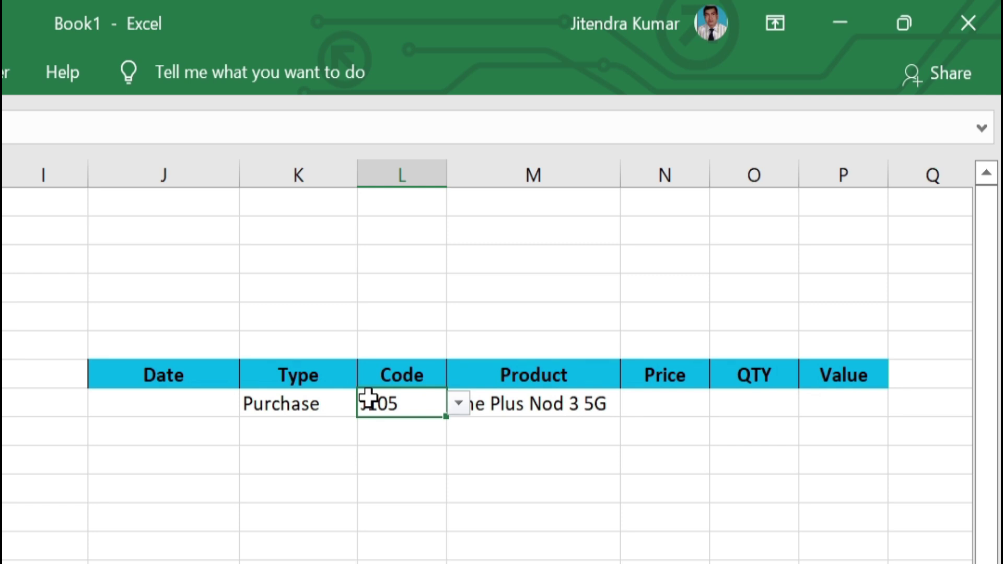
pyautogui.click(638, 406)
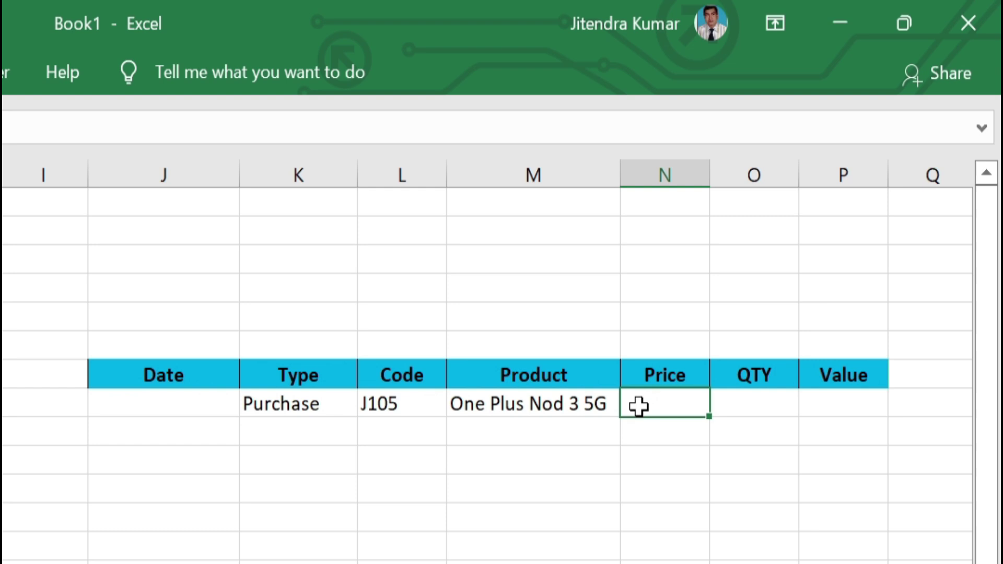
pyautogui.click(555, 404)
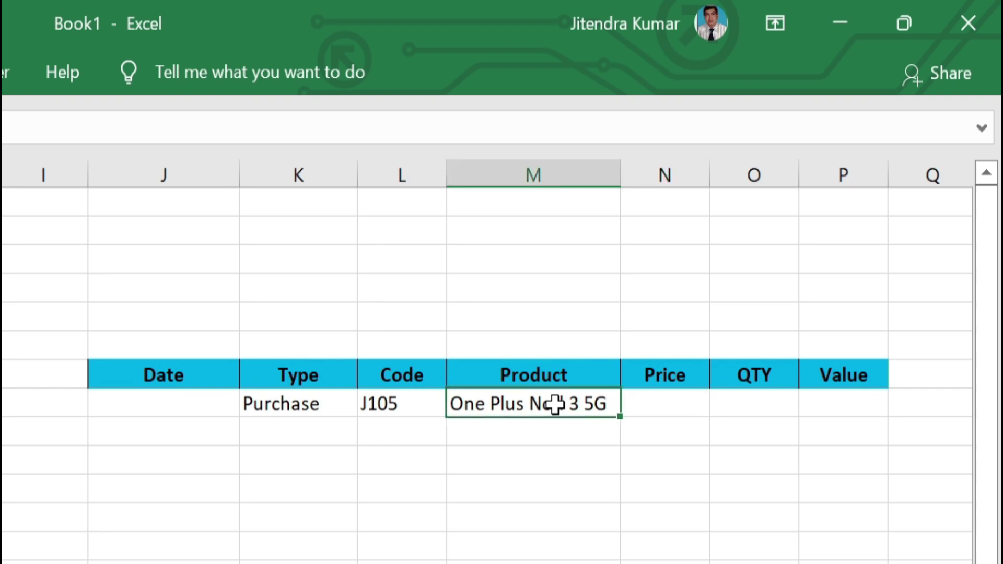
pyautogui.press('F2')
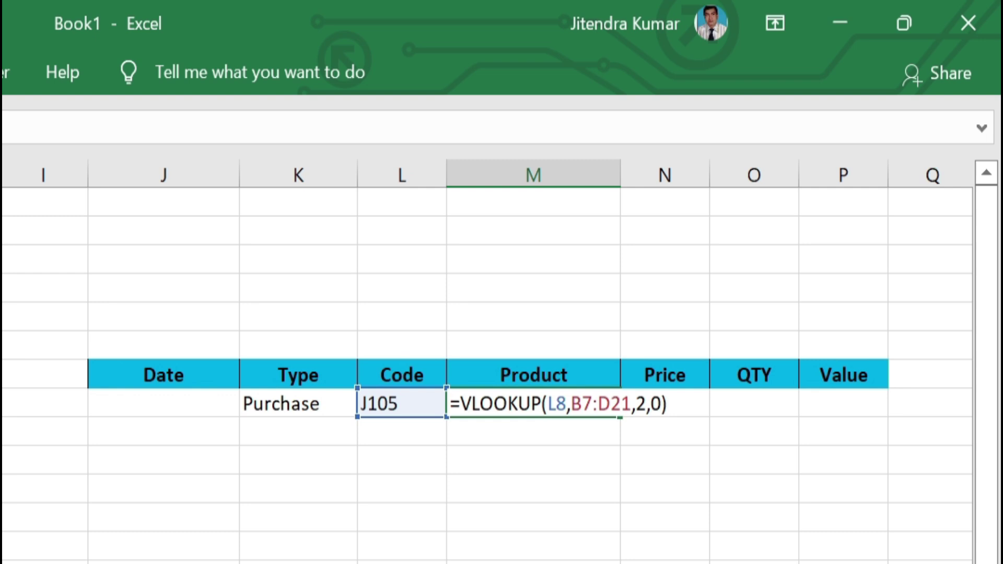
pyautogui.click(567, 403)
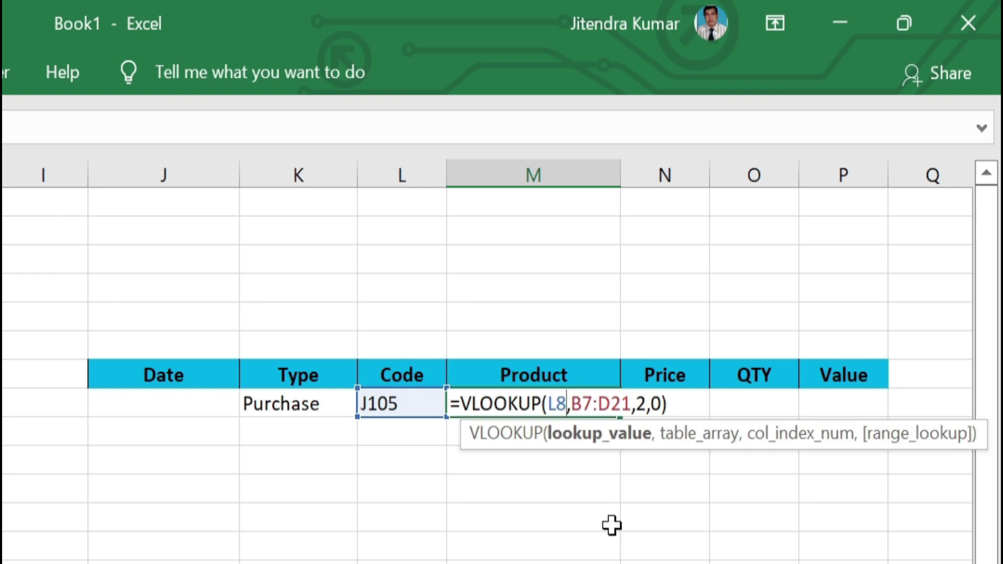
pyautogui.press('F4')
pyautogui.press('F4')
pyautogui.press('F4')
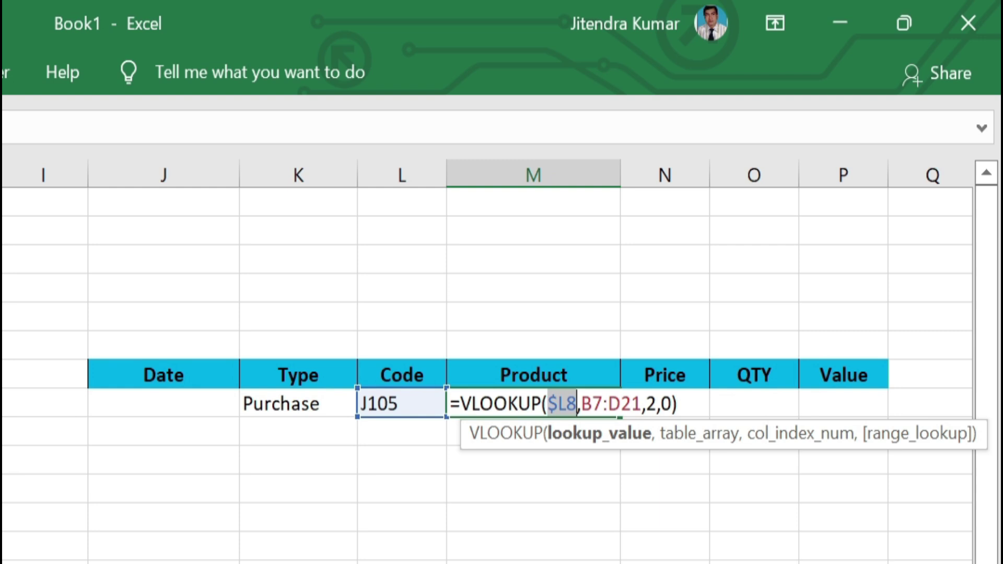
pyautogui.moveTo(581, 404); pyautogui.dragTo(642, 404)
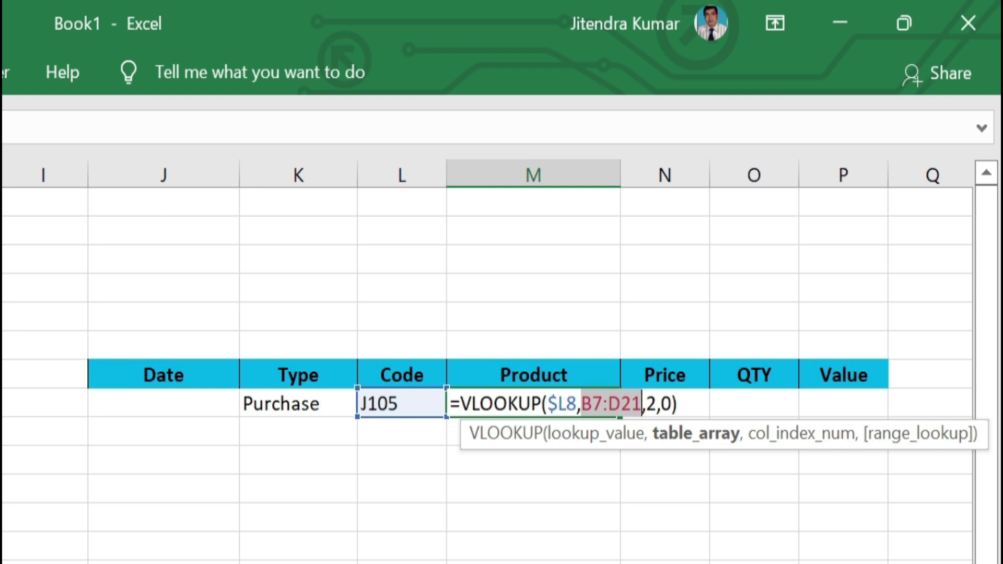
pyautogui.press('F4')
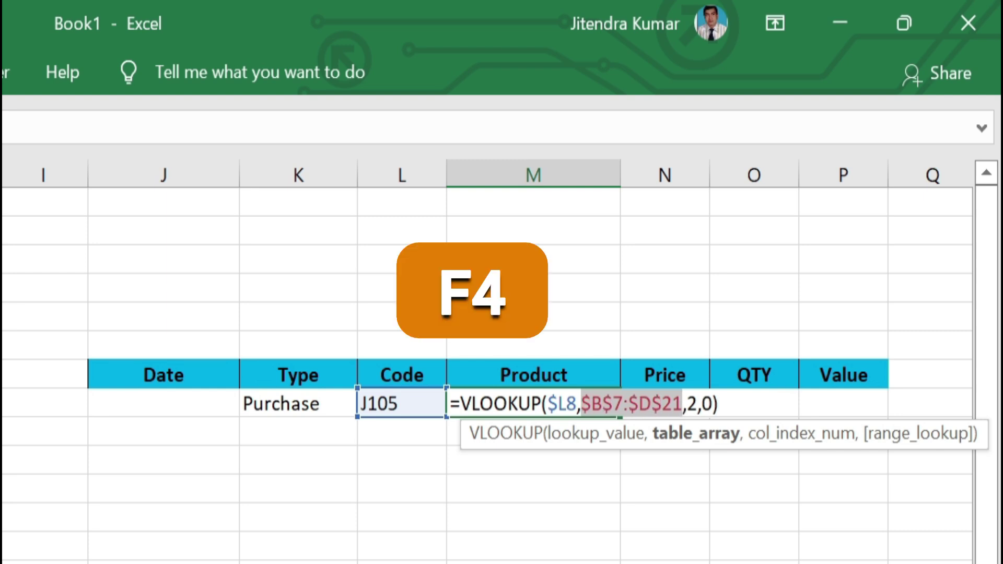
pyautogui.press('End')
pyautogui.press('Return')
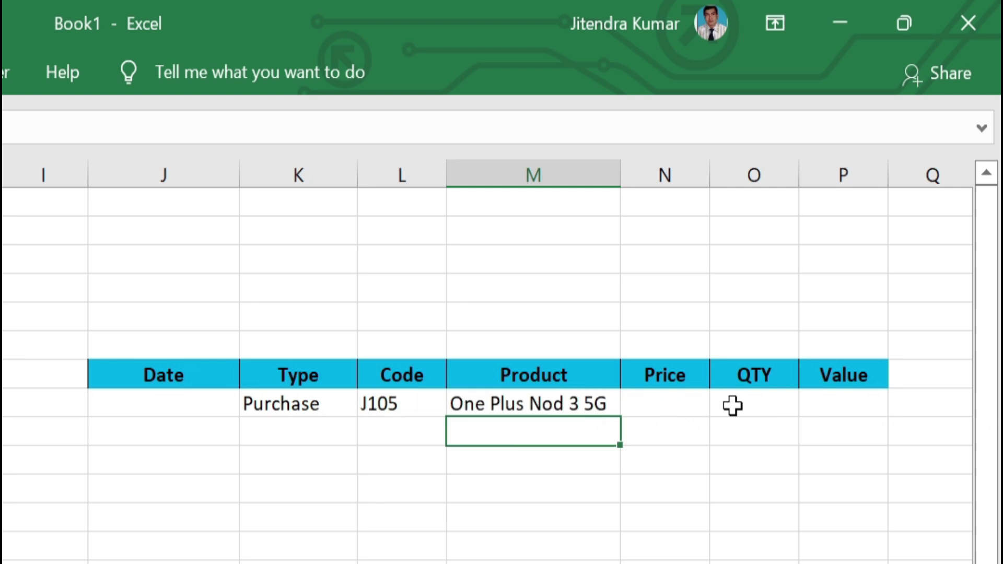
# - Fill the Product formula from M8 into Price cell N8 and set its column index to 3
pyautogui.click(522, 406)
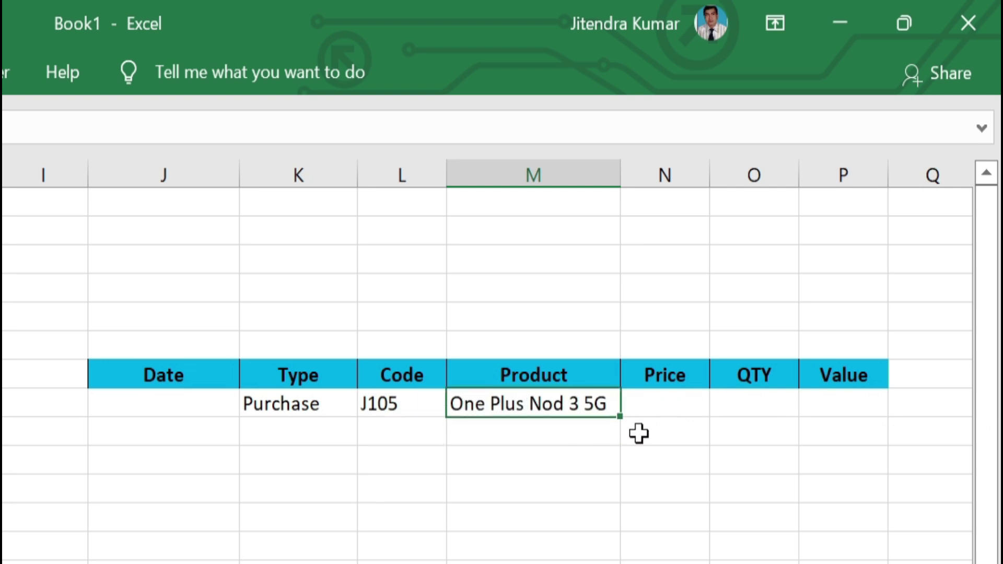
pyautogui.moveTo(625, 420); pyautogui.dragTo(682, 418)
pyautogui.click(676, 400)
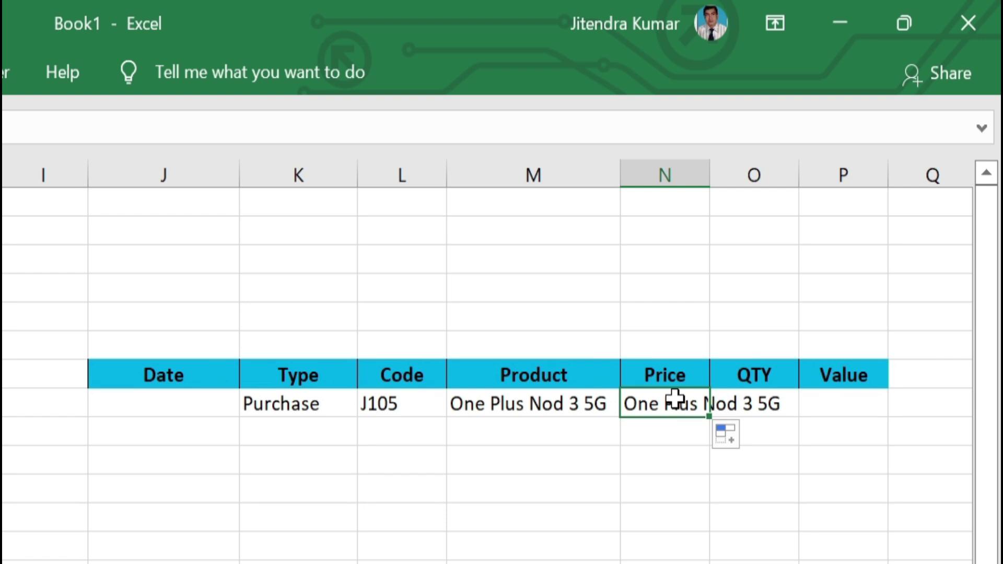
pyautogui.press('F2')
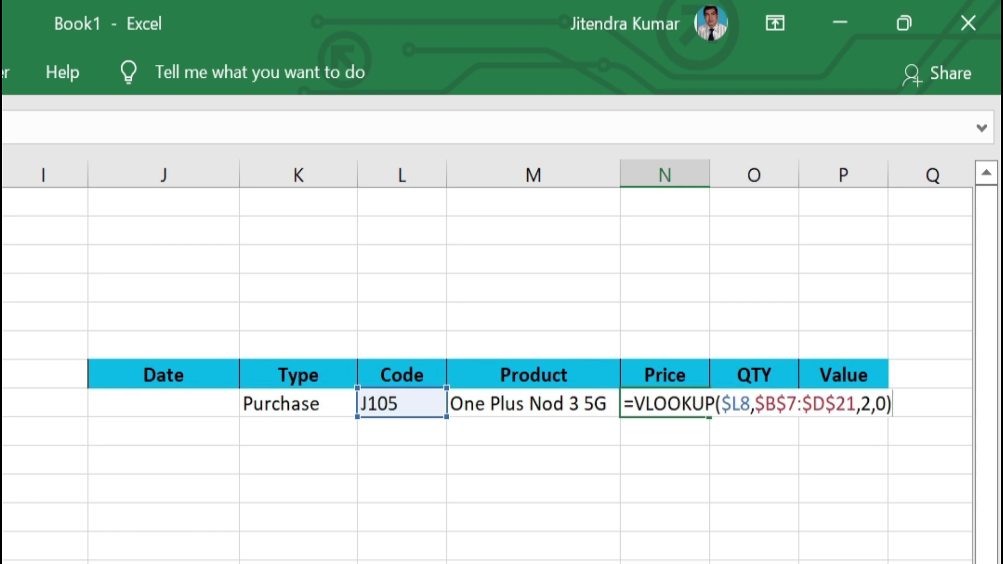
pyautogui.press('Left')
pyautogui.press('Left')
pyautogui.press('Left')
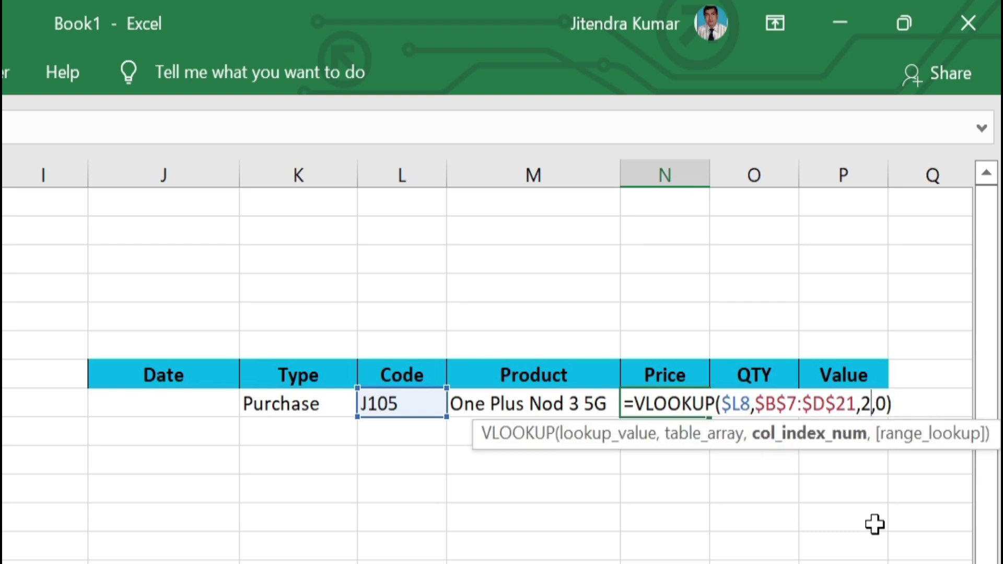
pyautogui.press('BackSpace')
pyautogui.write('3')
pyautogui.press('Return')
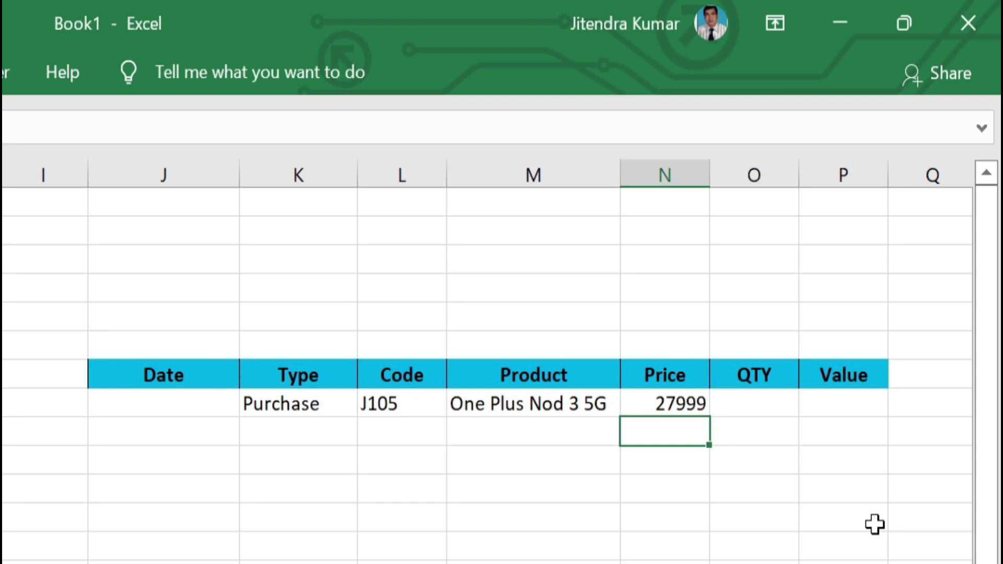
# - Enter the formula =O8*N8 in Value cell P8 to multiply the quantity by the price
pyautogui.press('Up')
pyautogui.press('Right')
pyautogui.press('Right')
pyautogui.write('=')
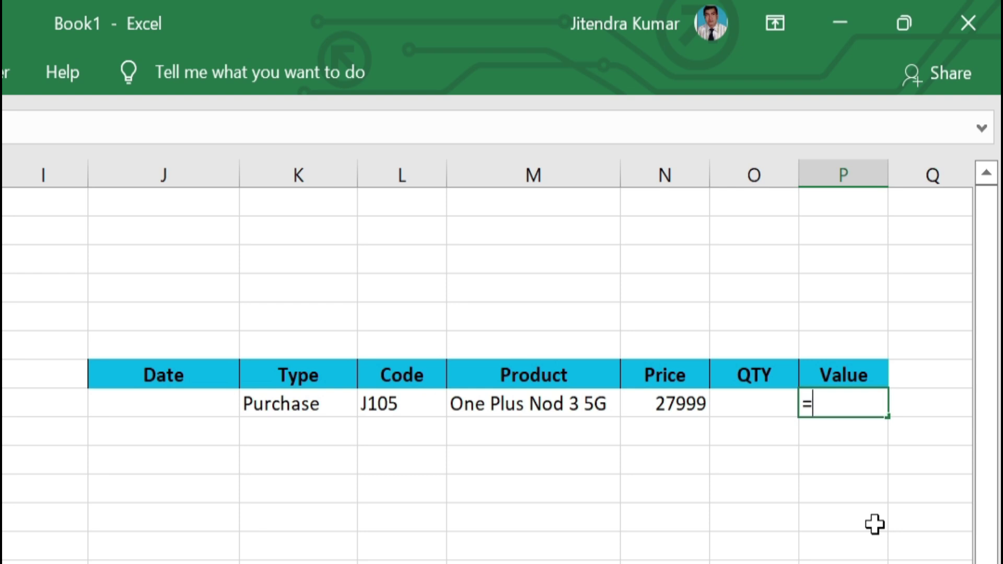
pyautogui.click(761, 396)
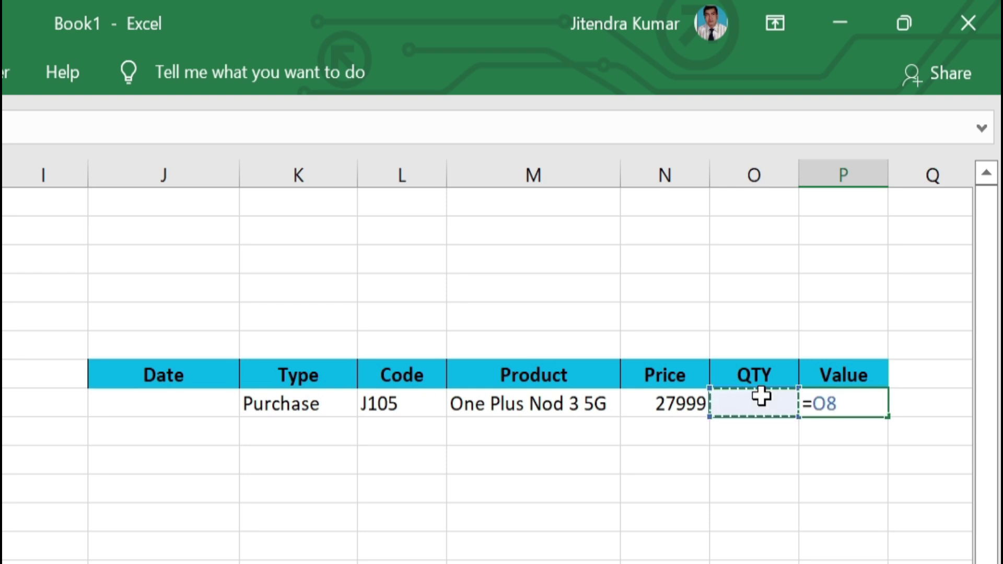
pyautogui.write('*')
pyautogui.click(678, 402)
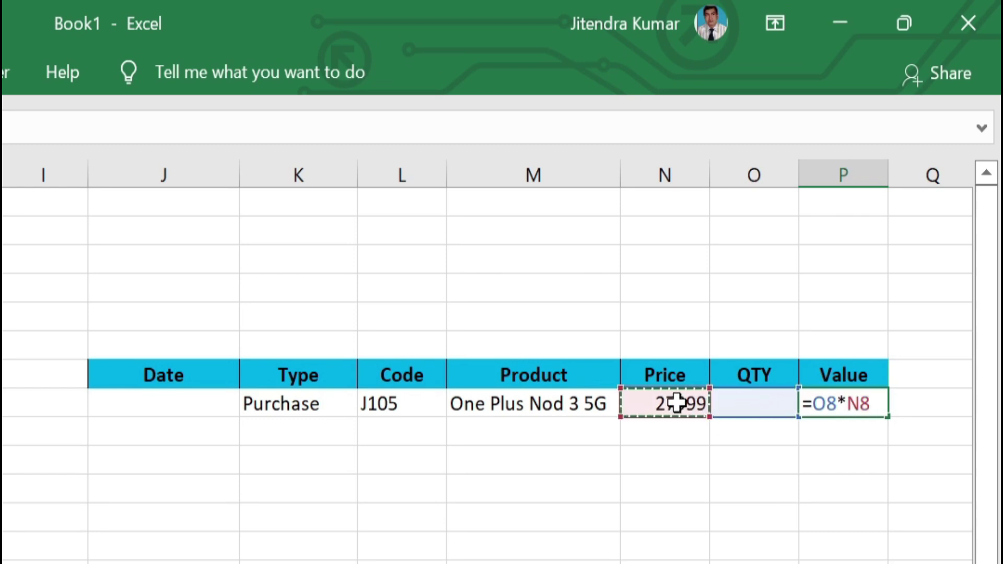
pyautogui.press('Return')
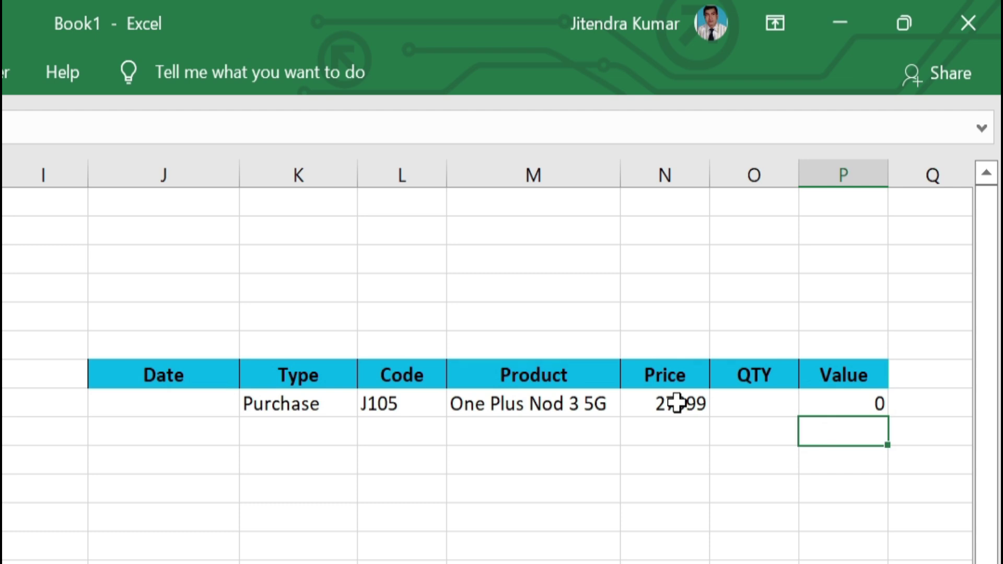
# - Complete the first entry row with the date 1/6 in J8 and a quantity of 100 in O8
pyautogui.click(195, 405)
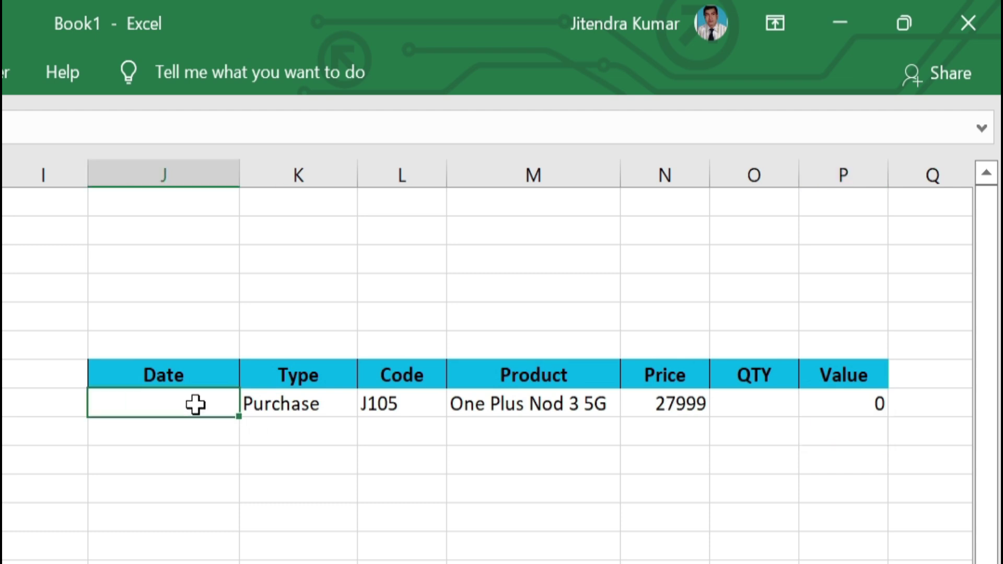
pyautogui.write('1/6')
pyautogui.press('Return')
pyautogui.click(195, 405)
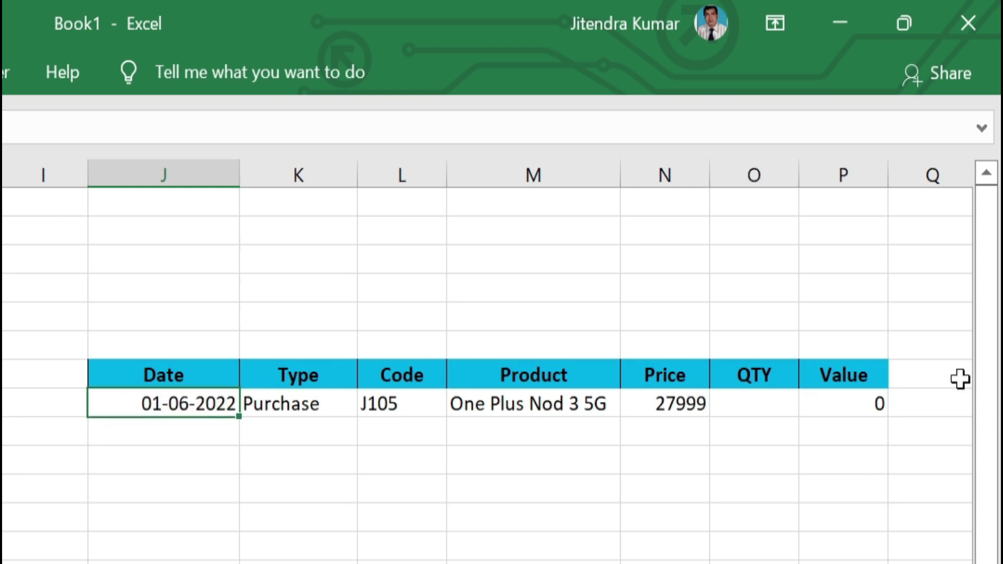
pyautogui.click(760, 411)
pyautogui.write('100')
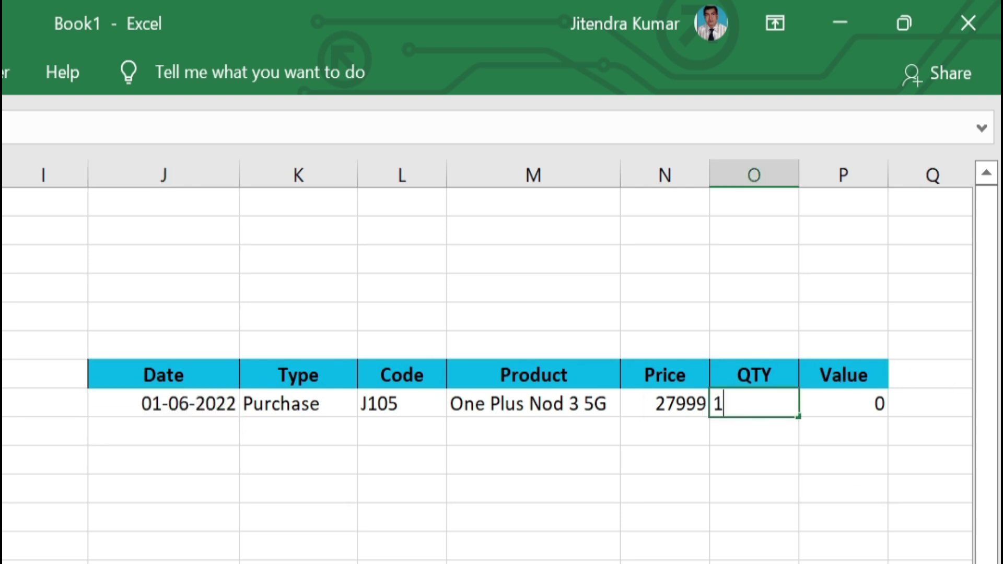
pyautogui.press('Return')
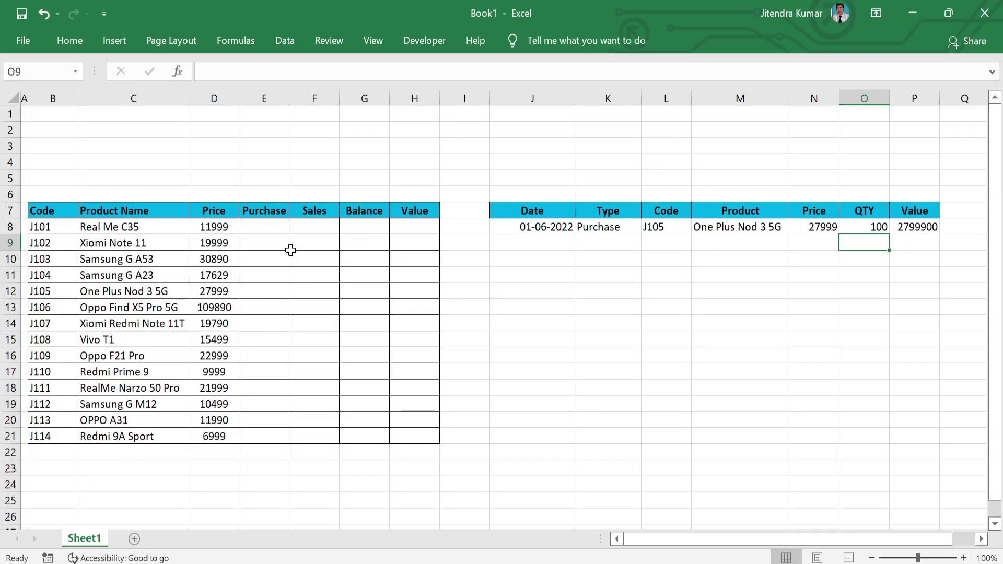
# - Enter =SUMIFS(O:O,L:L,B8,K:K,"Purchase") in Purchase cell E8 to total the purchased quantity by product code
pyautogui.click(272, 227)
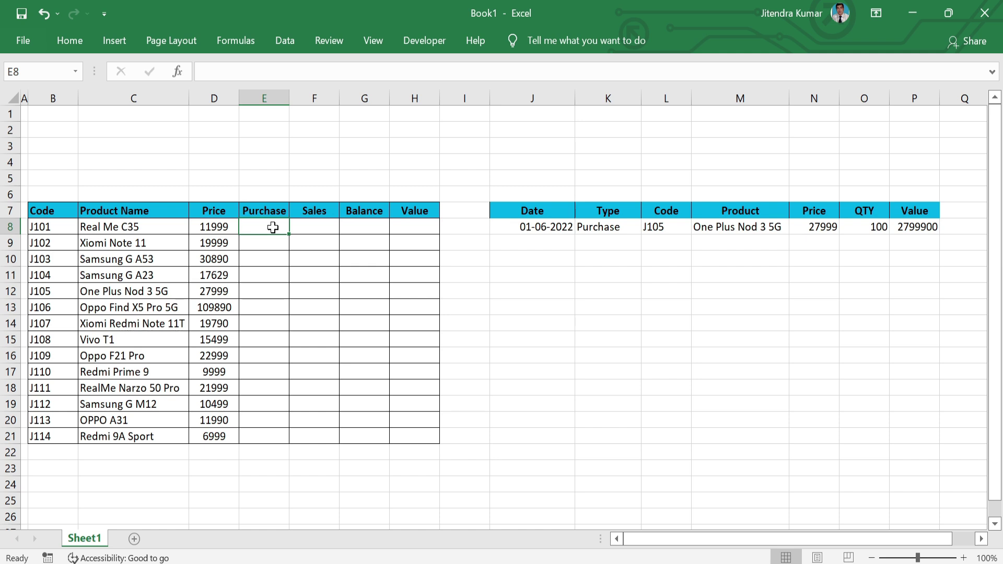
pyautogui.write('=')
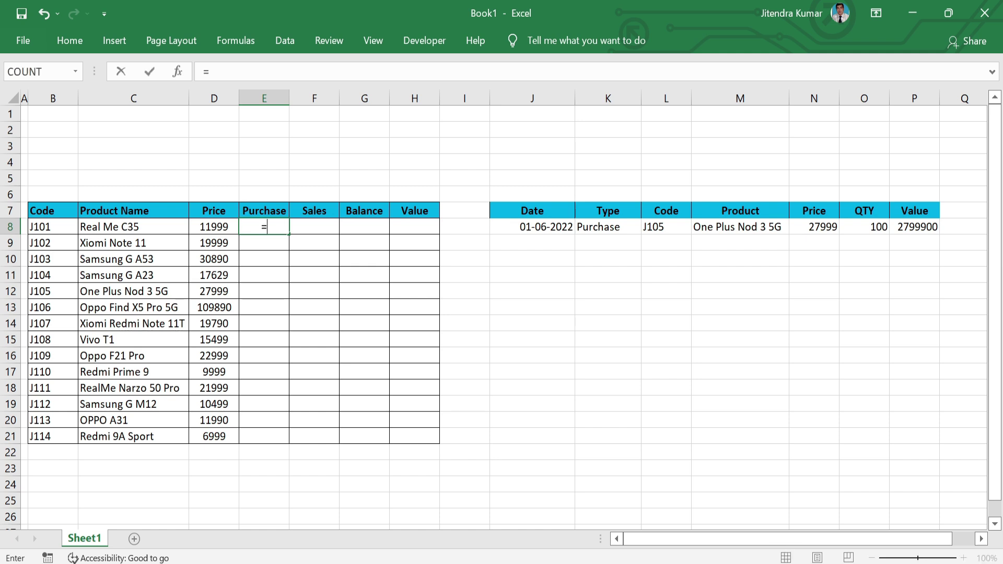
pyautogui.write('sumif')
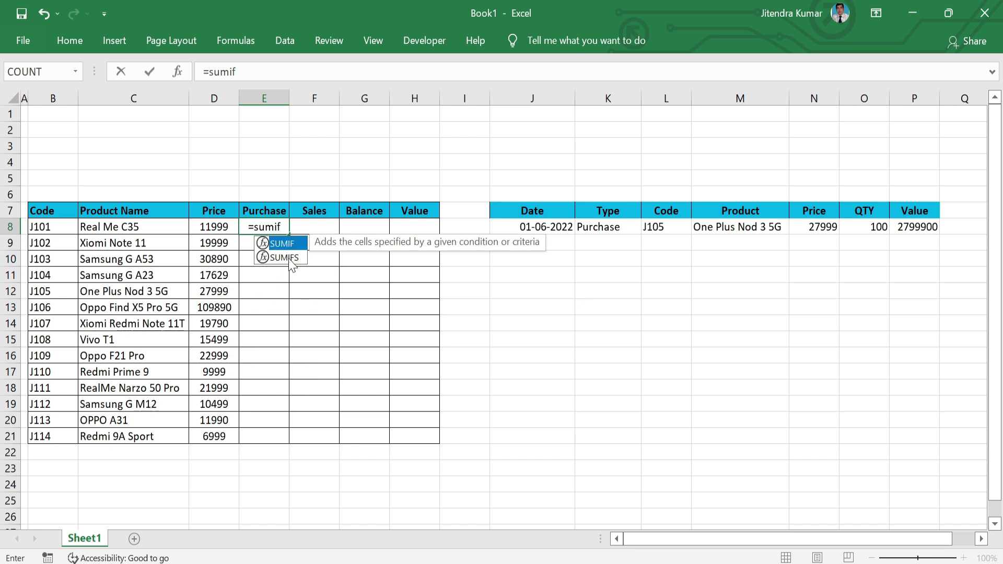
pyautogui.doubleClick(287, 258)
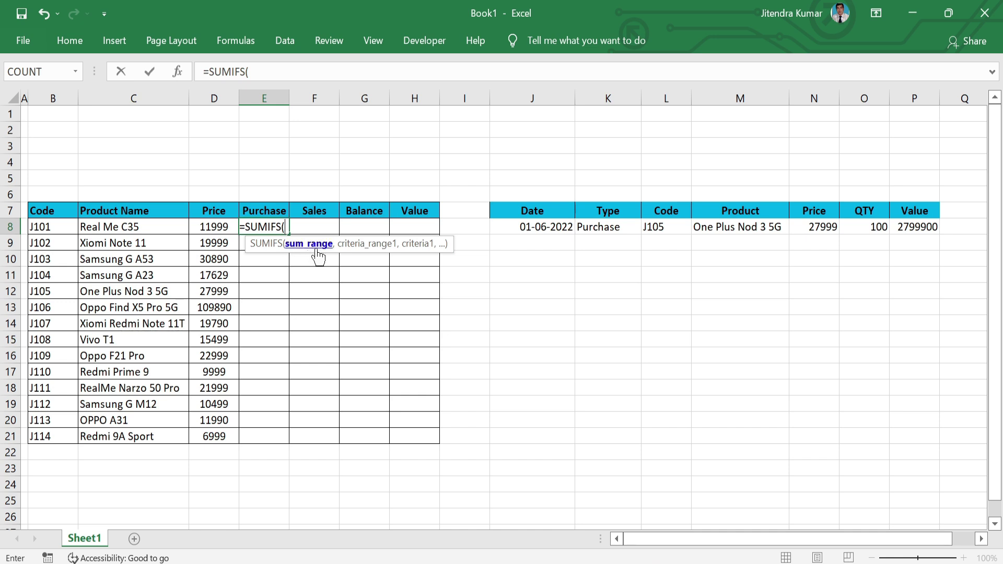
pyautogui.click(864, 97)
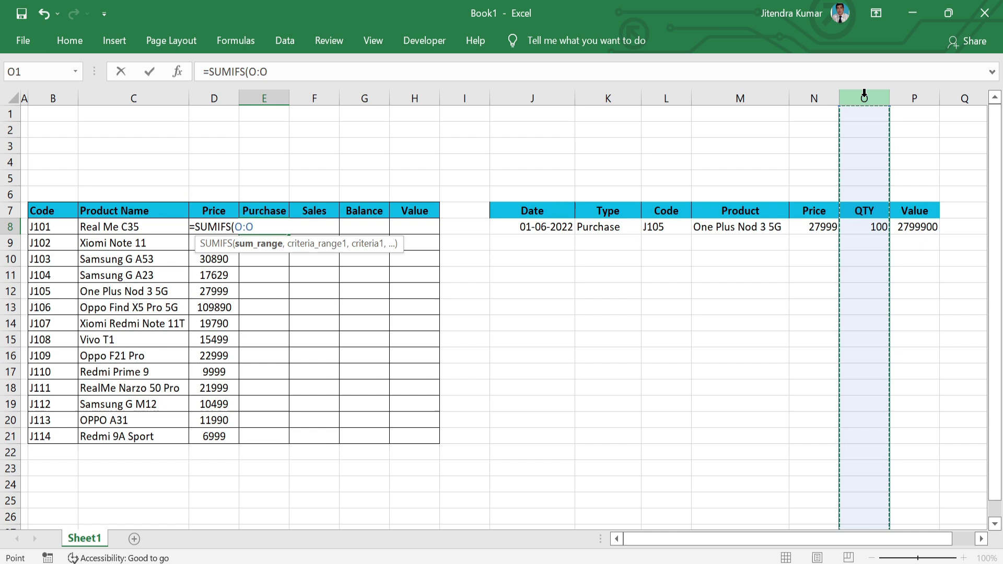
pyautogui.write(',')
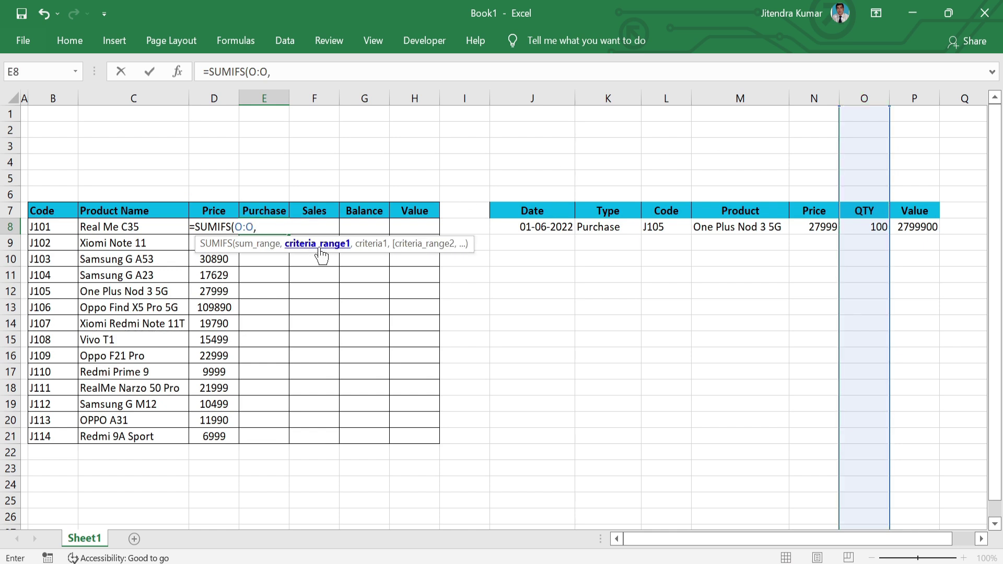
pyautogui.click(670, 95)
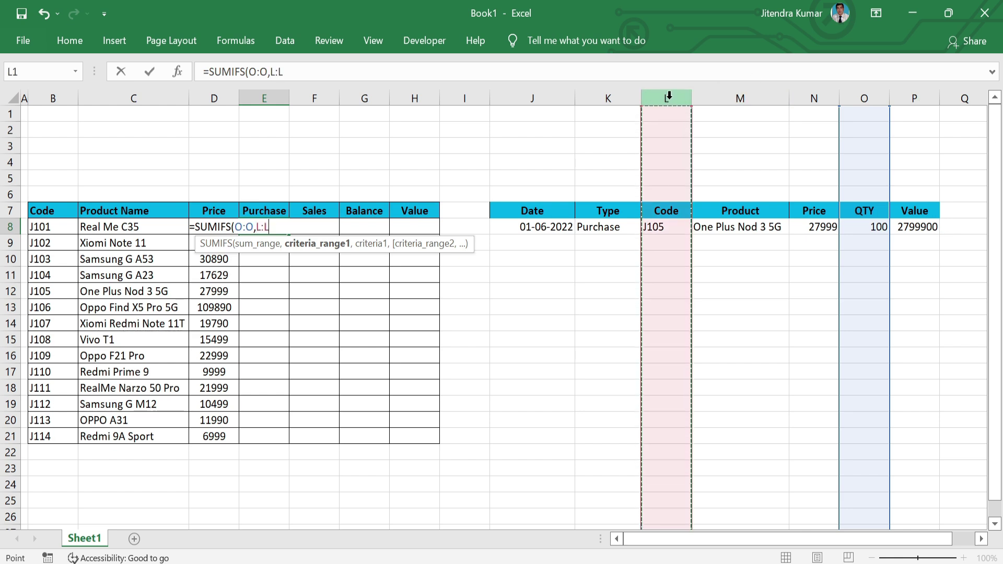
pyautogui.write(',')
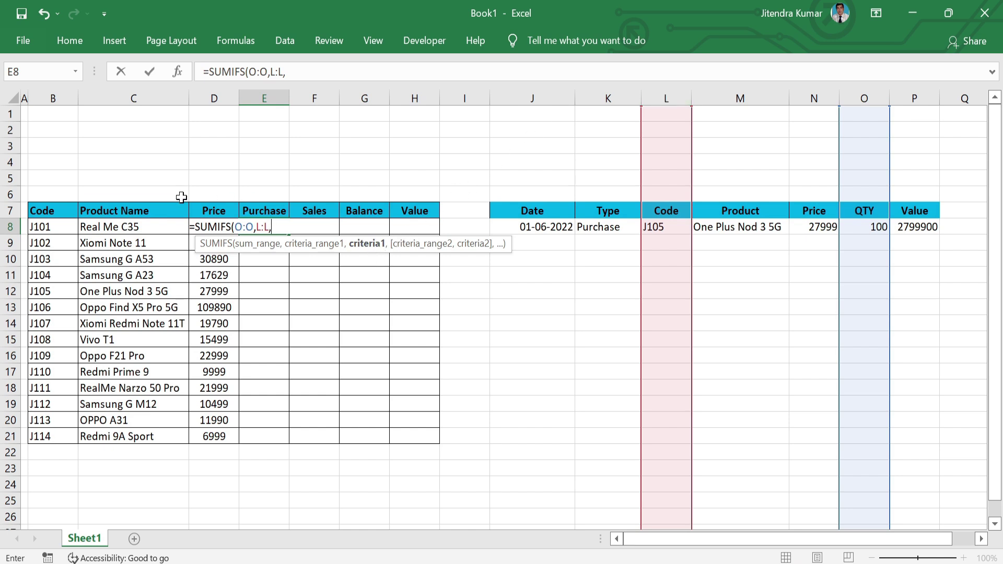
pyautogui.click(61, 226)
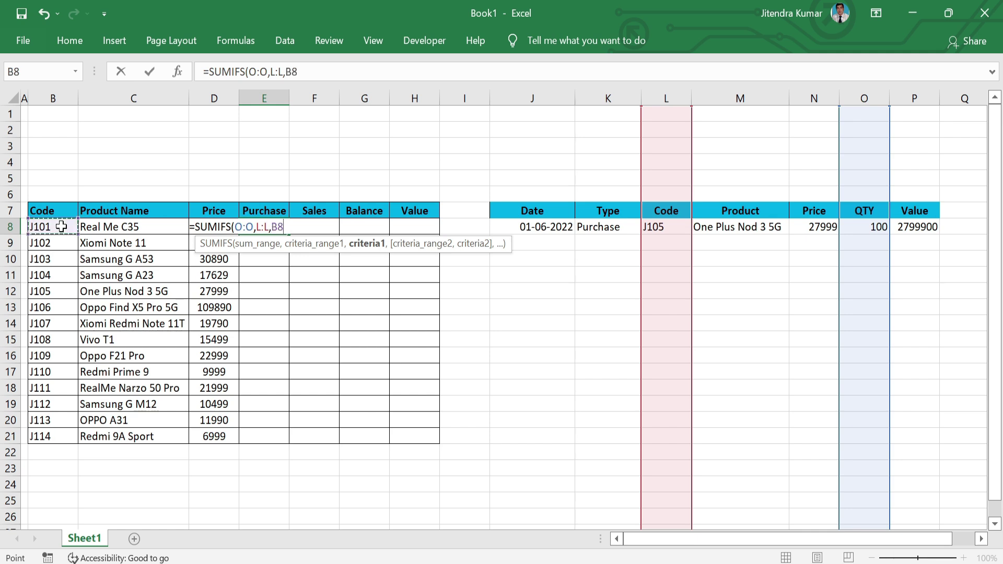
pyautogui.write(',')
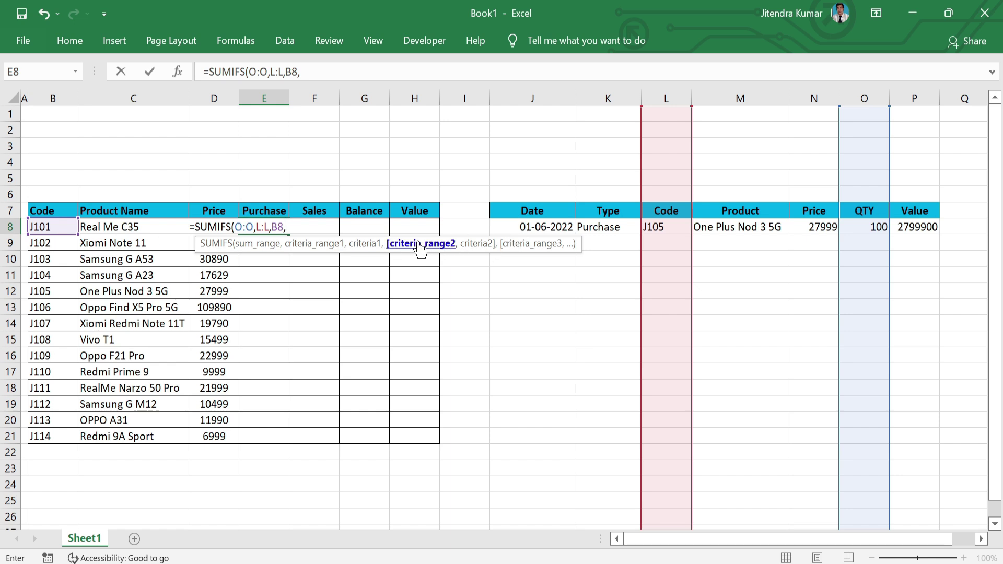
pyautogui.click(610, 96)
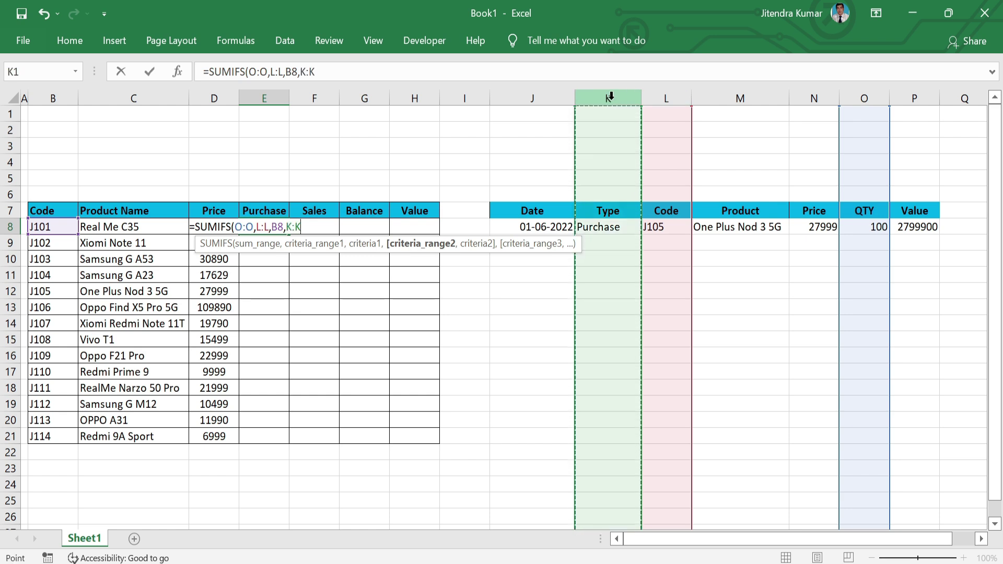
pyautogui.write(',')
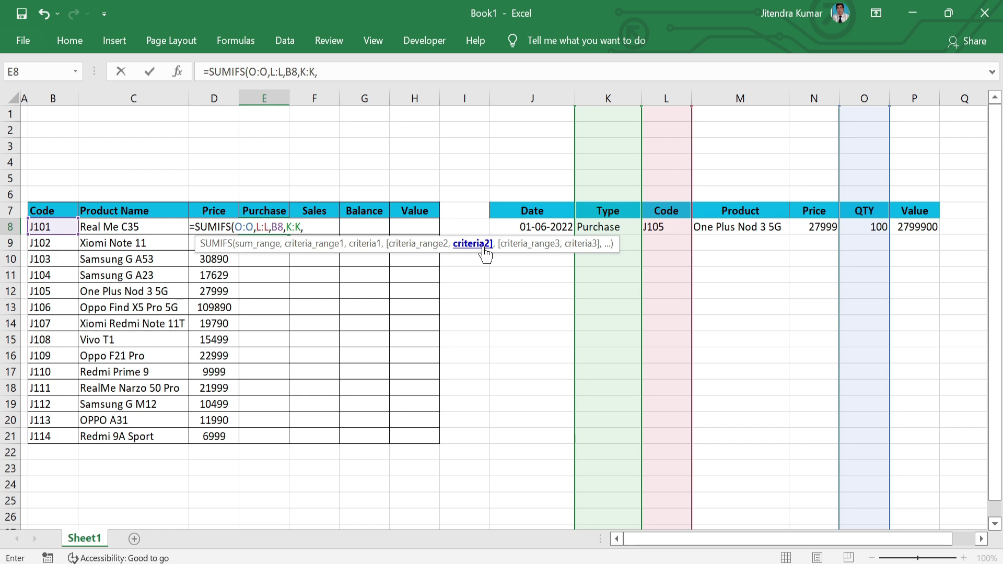
pyautogui.write('"Purchase')
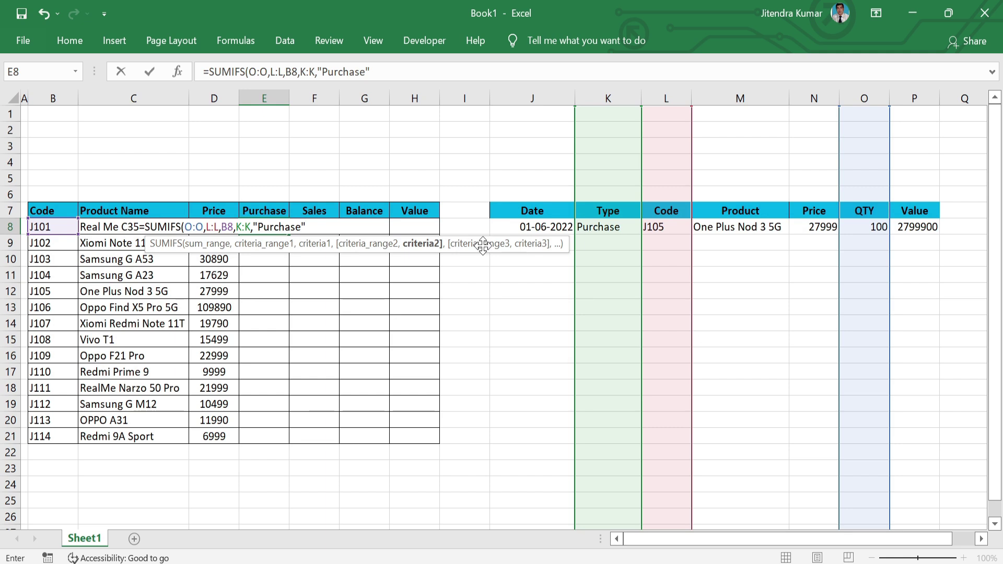
pyautogui.write(')')
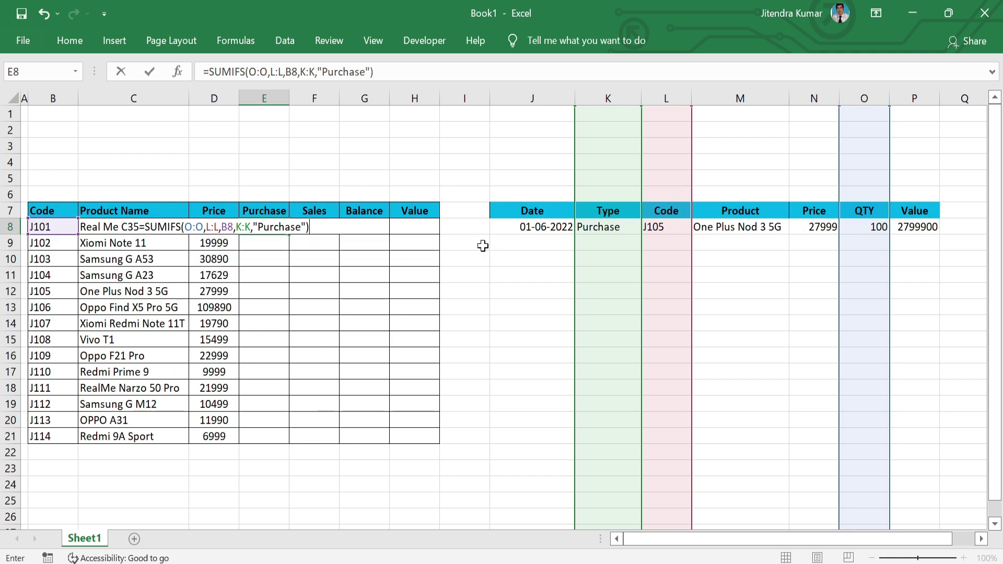
pyautogui.press('Return')
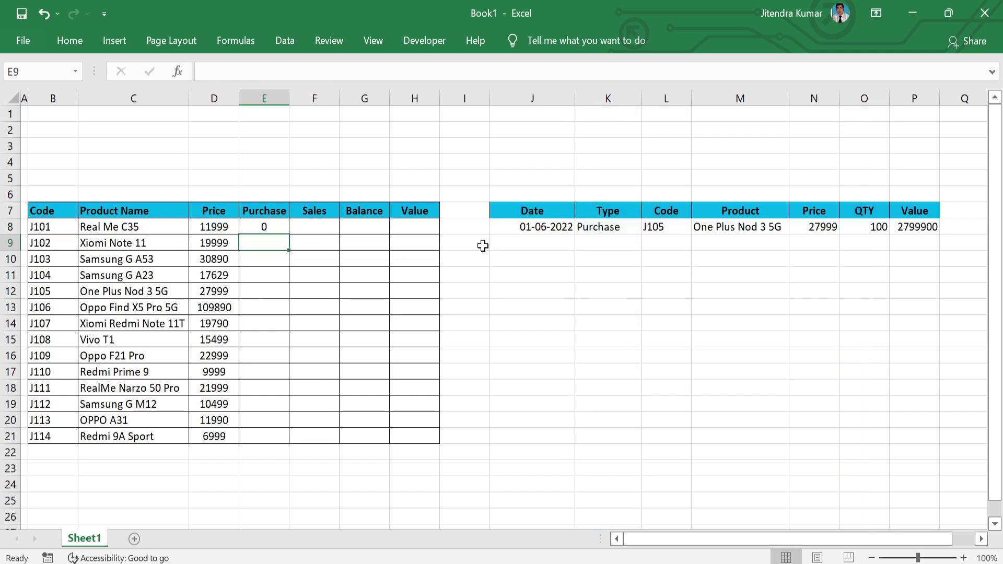
# - Fill the Purchase formula from E8 down to E21 and check the J105 row's cell E12
pyautogui.click(274, 226)
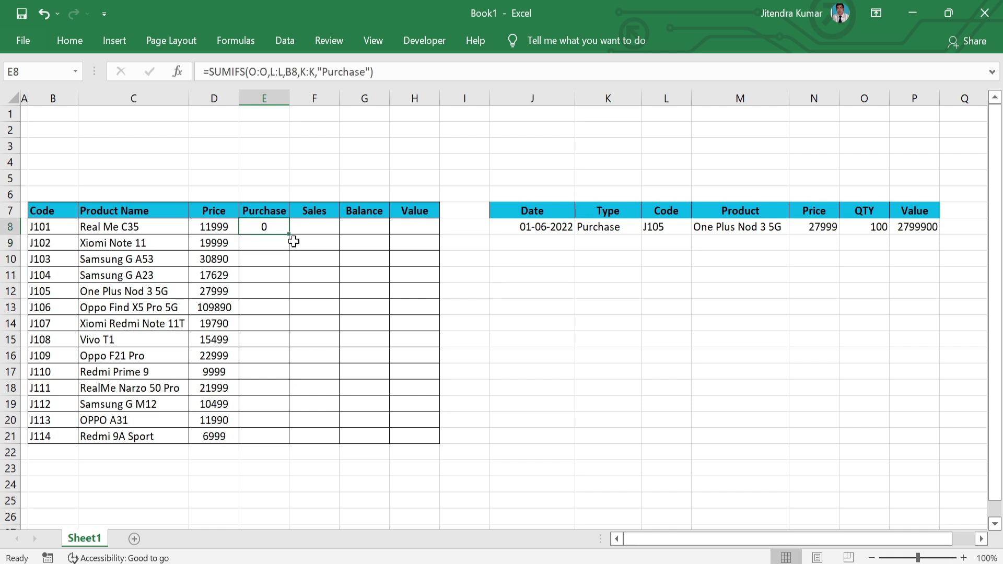
pyautogui.moveTo(290, 233); pyautogui.dragTo(300, 437)
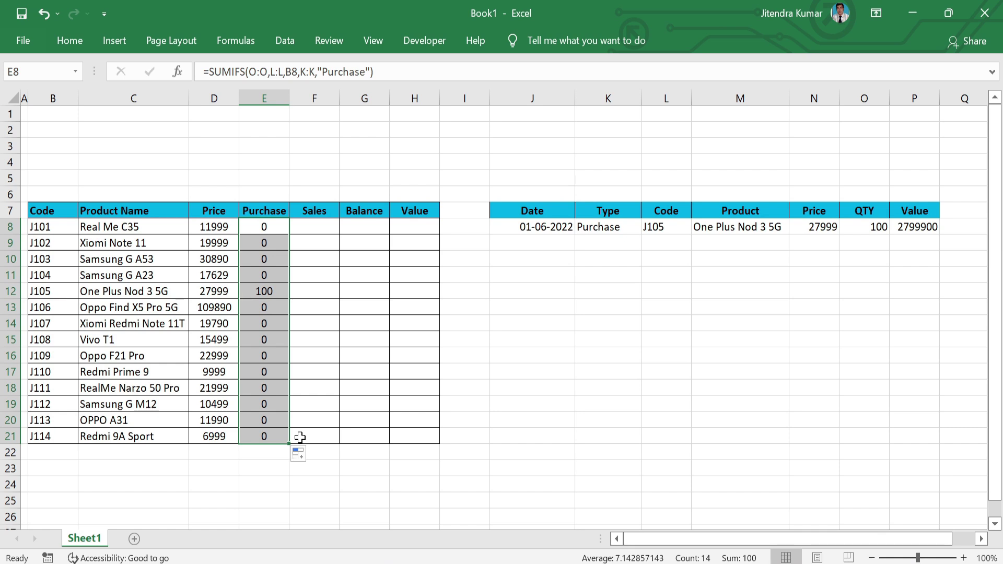
pyautogui.click(275, 284)
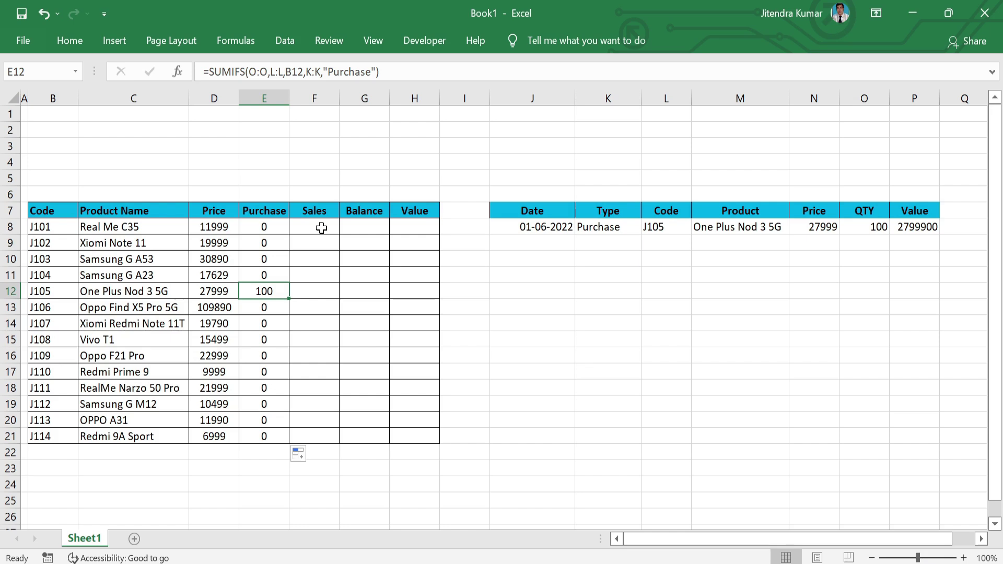
# - Make the O:O, L:L and K:K ranges absolute in Purchase cell E8's SUMIFS formula, as $O:$O, $L:$L and $K:$K
pyautogui.click(276, 230)
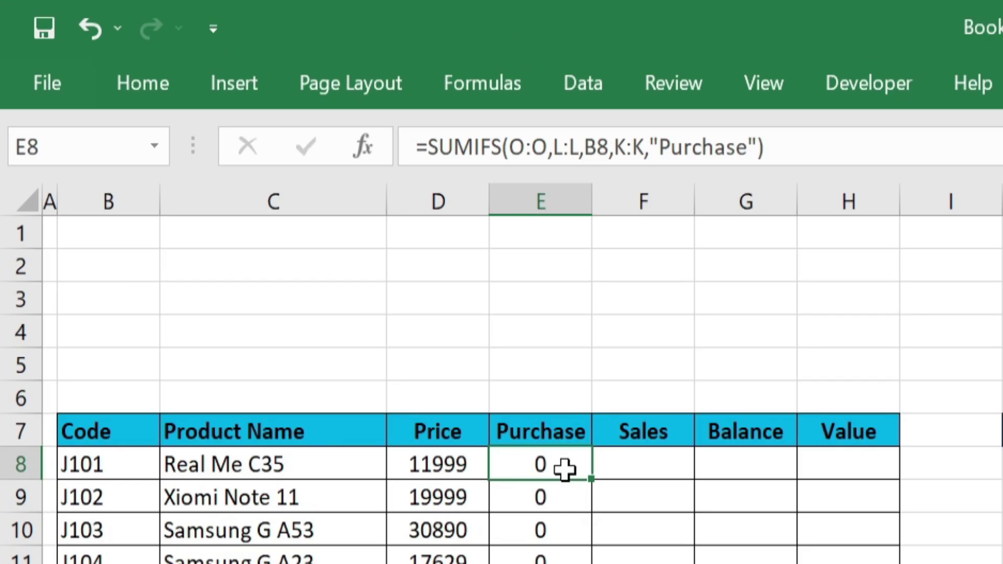
pyautogui.press('F2')
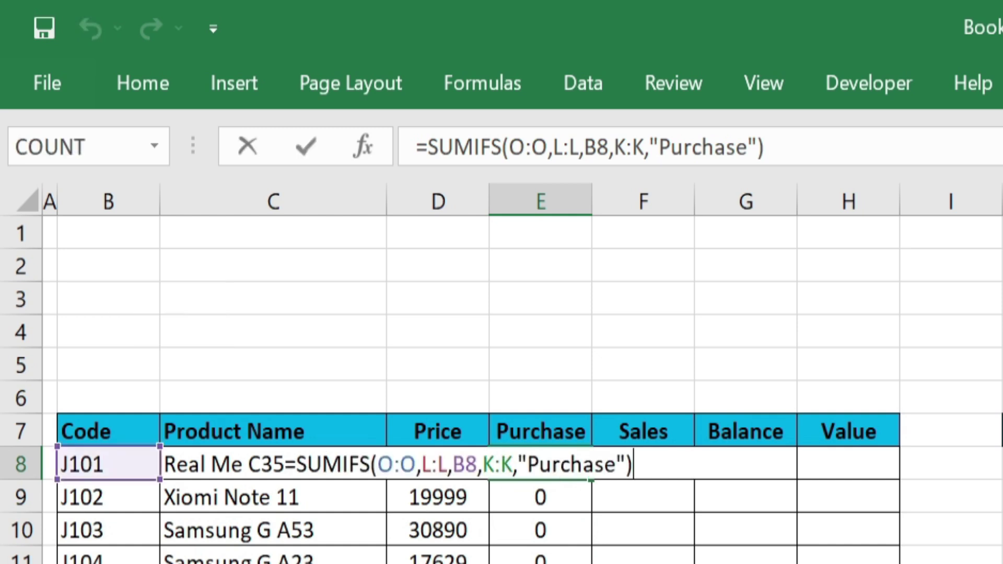
pyautogui.moveTo(378, 465); pyautogui.dragTo(416, 464)
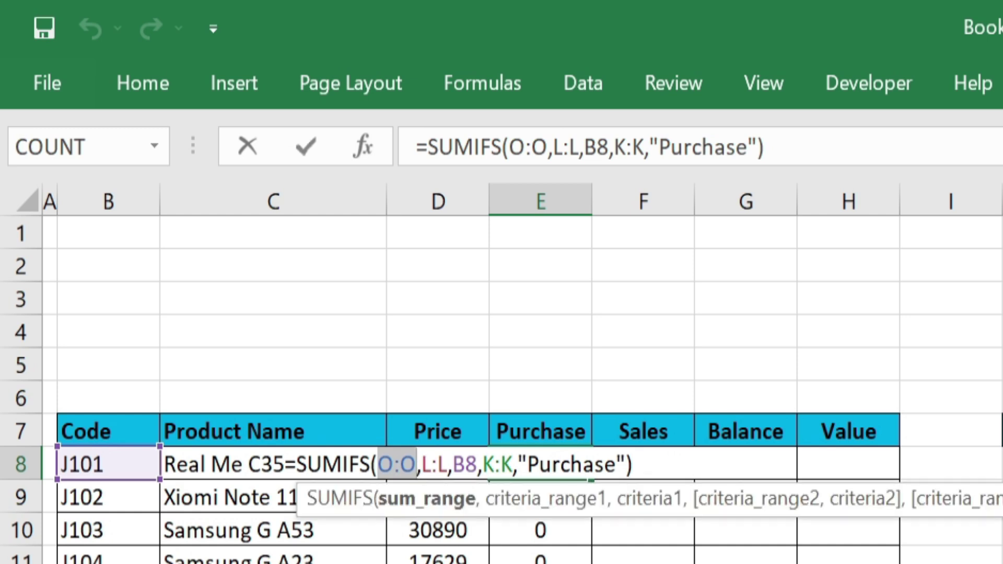
pyautogui.press('F4')
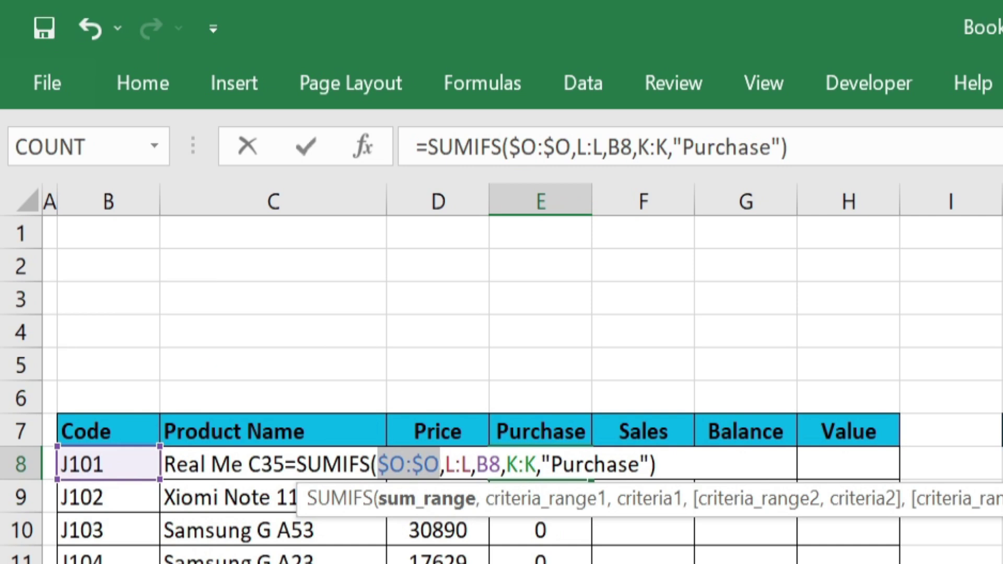
pyautogui.moveTo(446, 465); pyautogui.dragTo(471, 465)
pyautogui.press('F4')
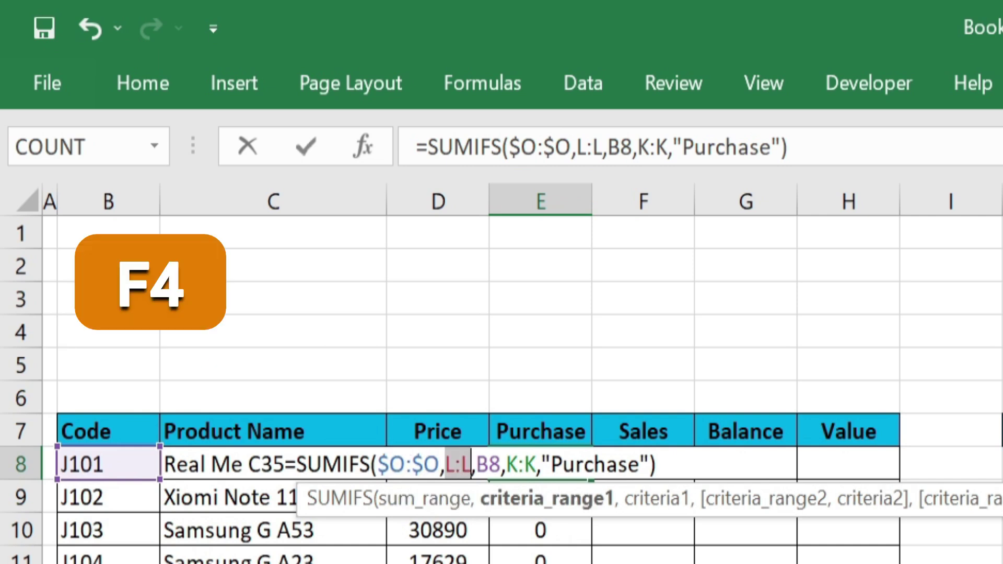
pyautogui.press('F4')
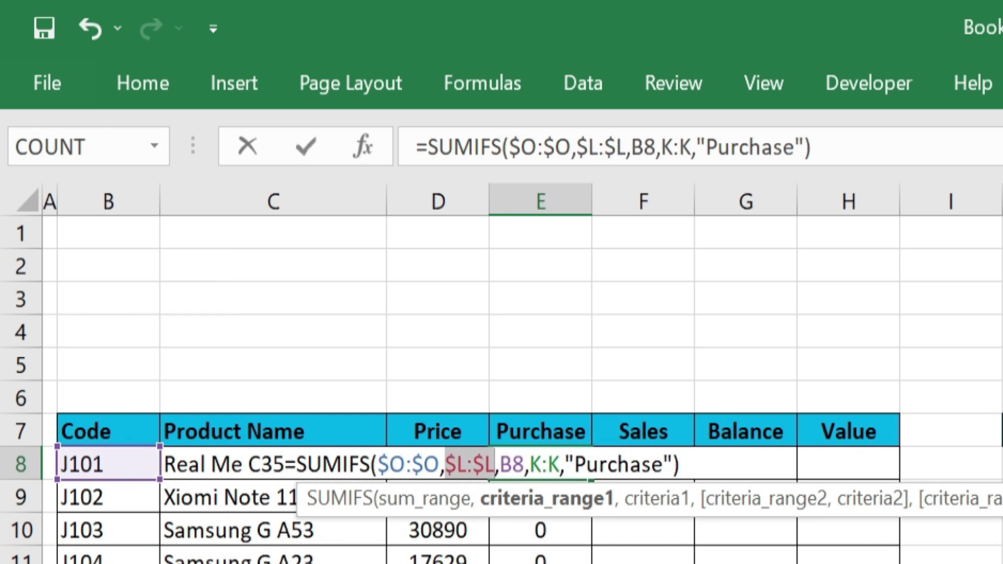
pyautogui.moveTo(530, 465); pyautogui.dragTo(560, 465)
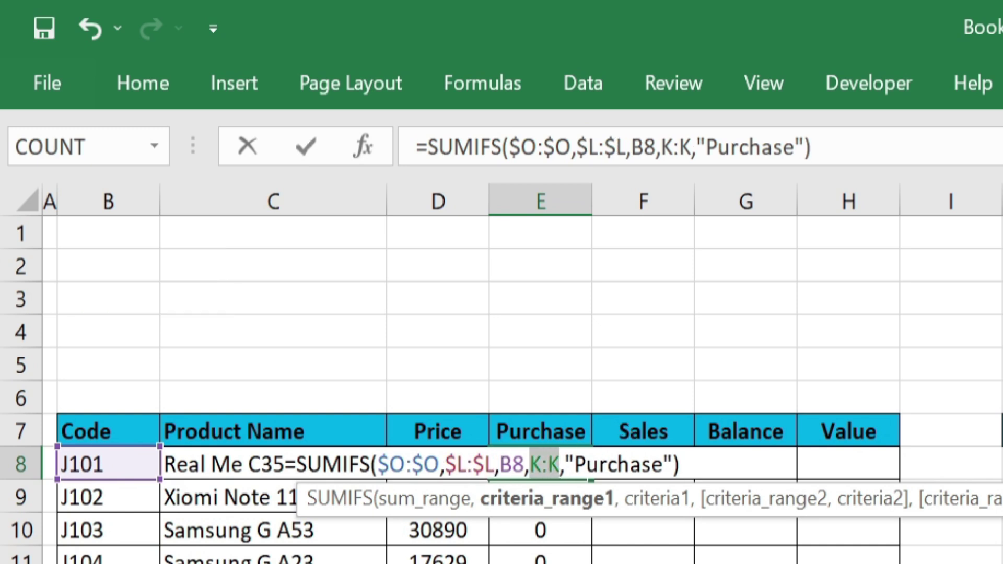
pyautogui.press('F4')
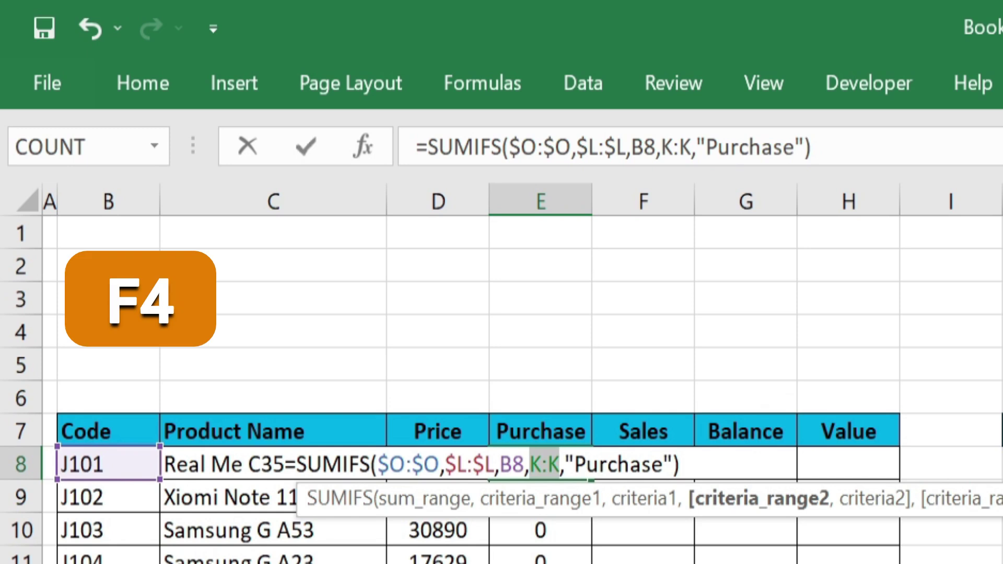
pyautogui.press('F4')
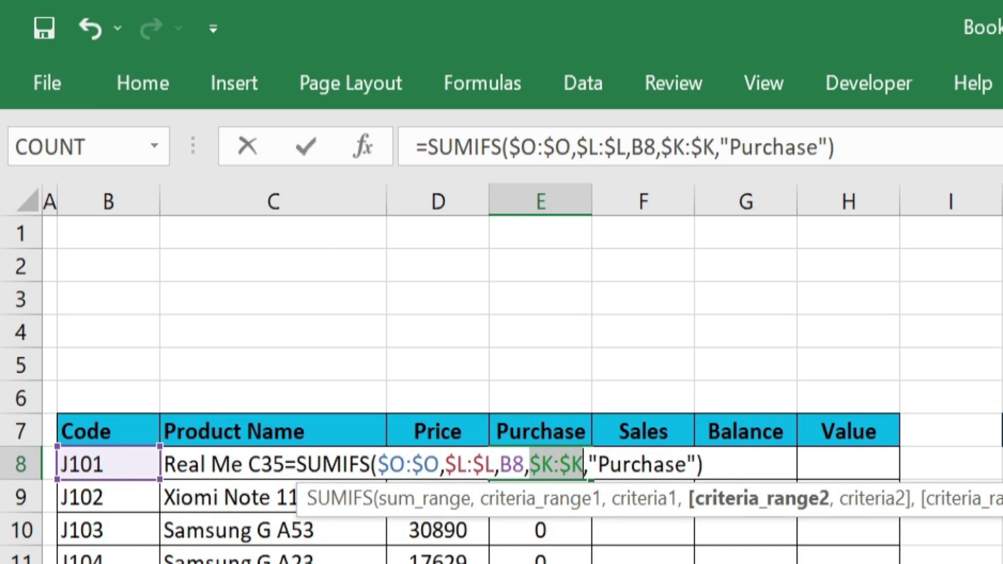
# - Lock only the column of the B8 criterion in E8's formula as $B8 and commit the formula
pyautogui.moveTo(500, 464); pyautogui.dragTo(525, 464)
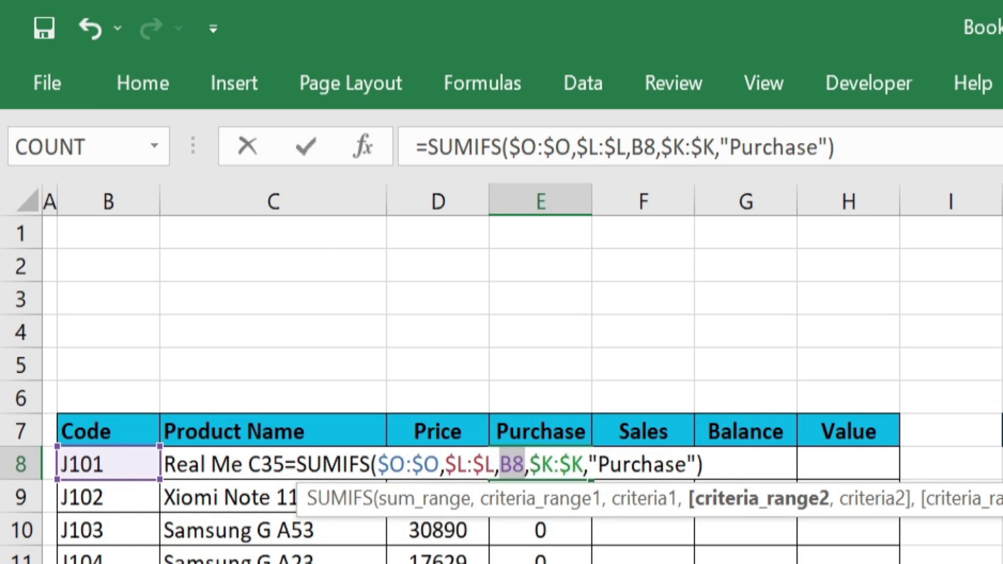
pyautogui.press('F4')
pyautogui.press('F4')
pyautogui.press('F4')
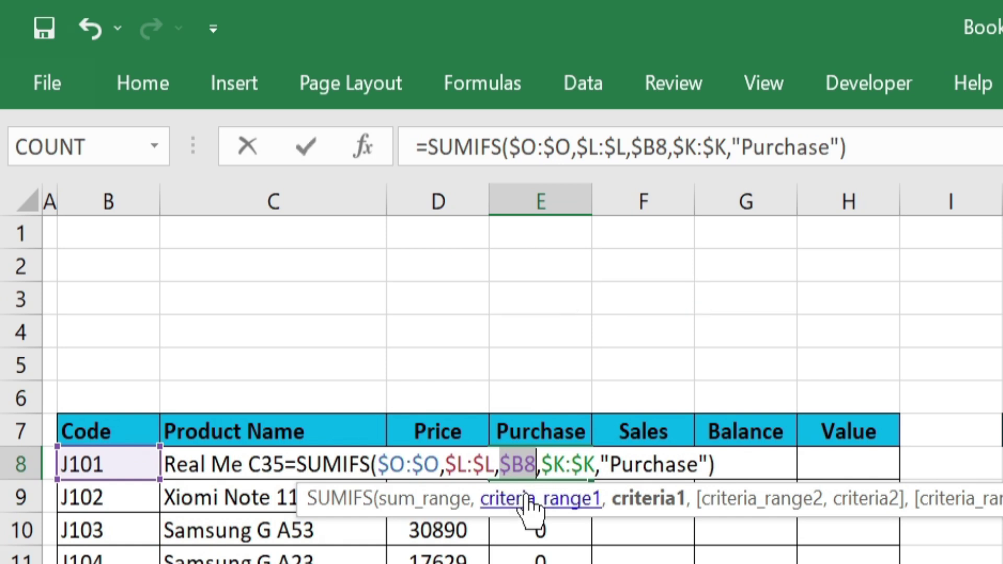
pyautogui.click(533, 465)
pyautogui.press('Return')
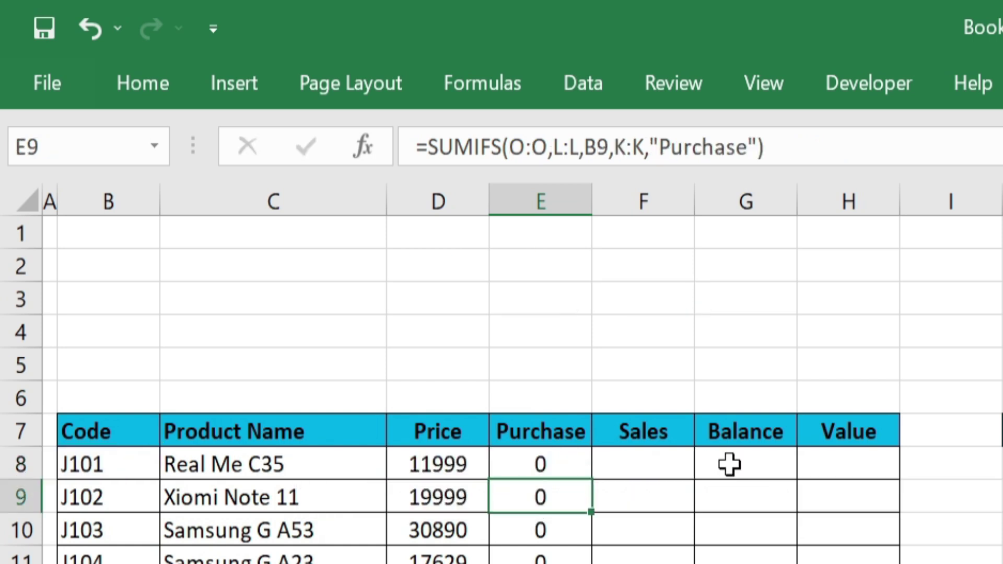
# - Fill the Purchase formula from E8 across into Sales cell F8
pyautogui.click(555, 466)
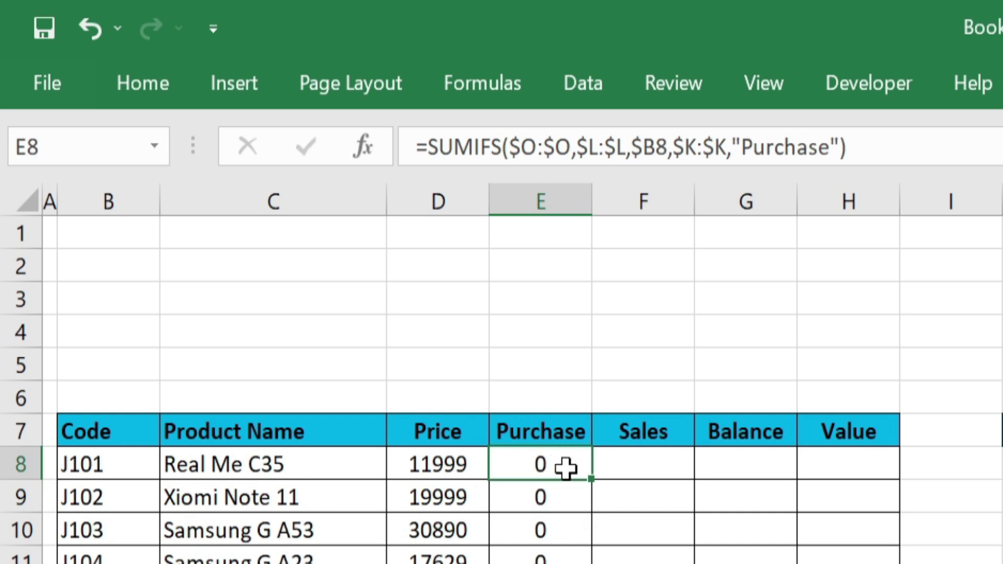
pyautogui.moveTo(644, 478); pyautogui.dragTo(664, 478)
pyautogui.click(651, 465)
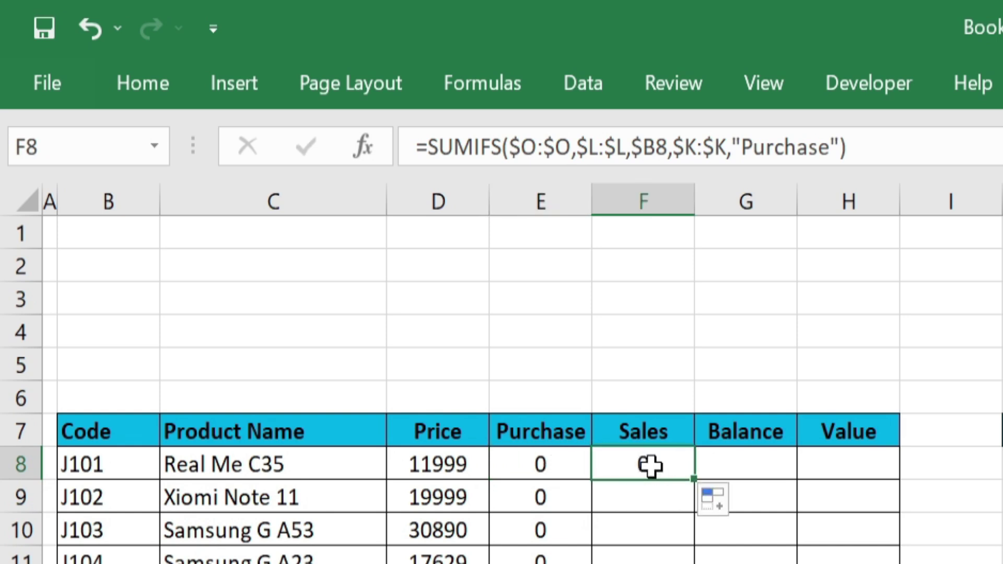
# - Replace the "Purchase" criterion in F8 so the formula reads =SUMIFS($O:$O,$L:$L,$B8,$K:$K,"Sales")
pyautogui.press('F2')
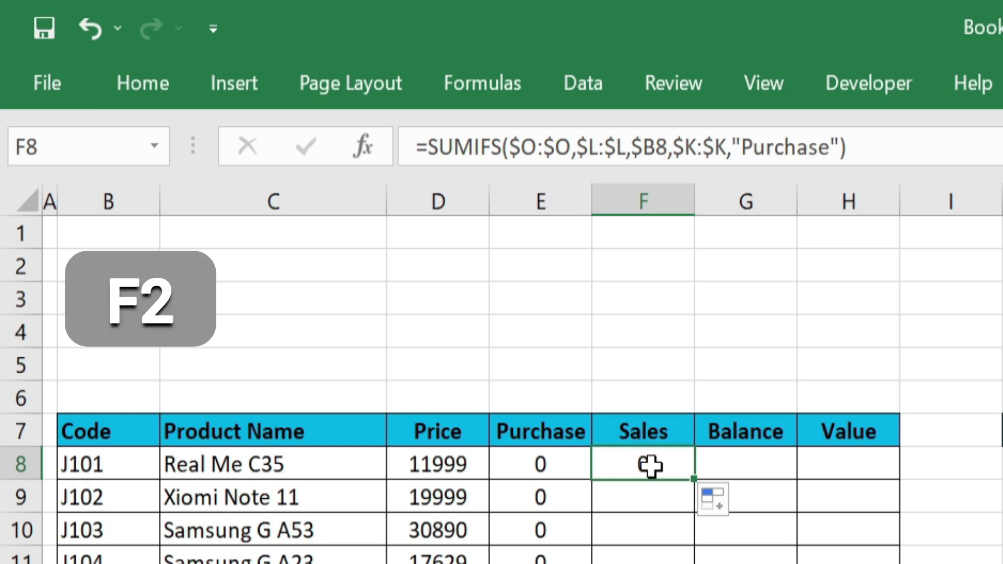
pyautogui.press('F2')
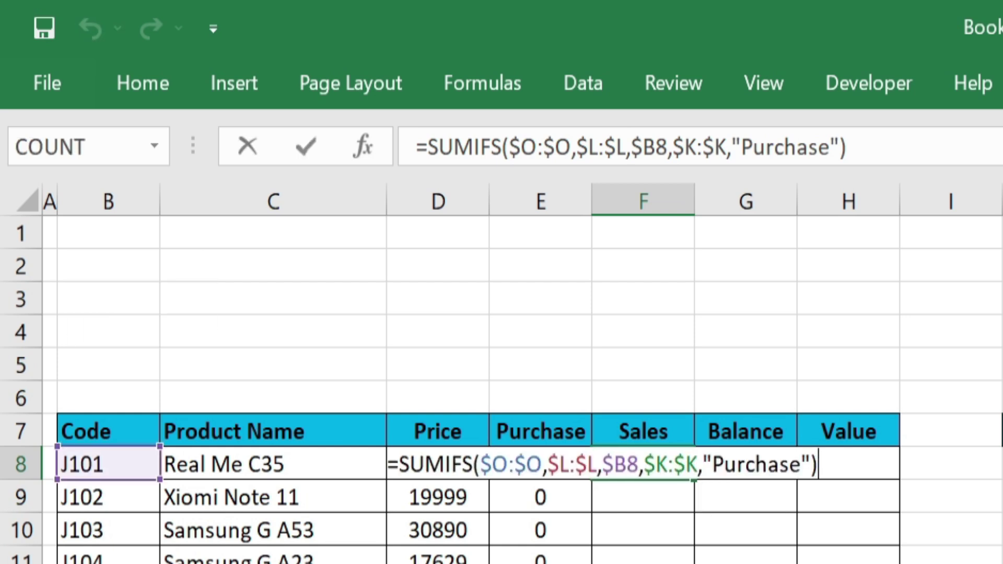
pyautogui.press('Left')
pyautogui.press('Left')
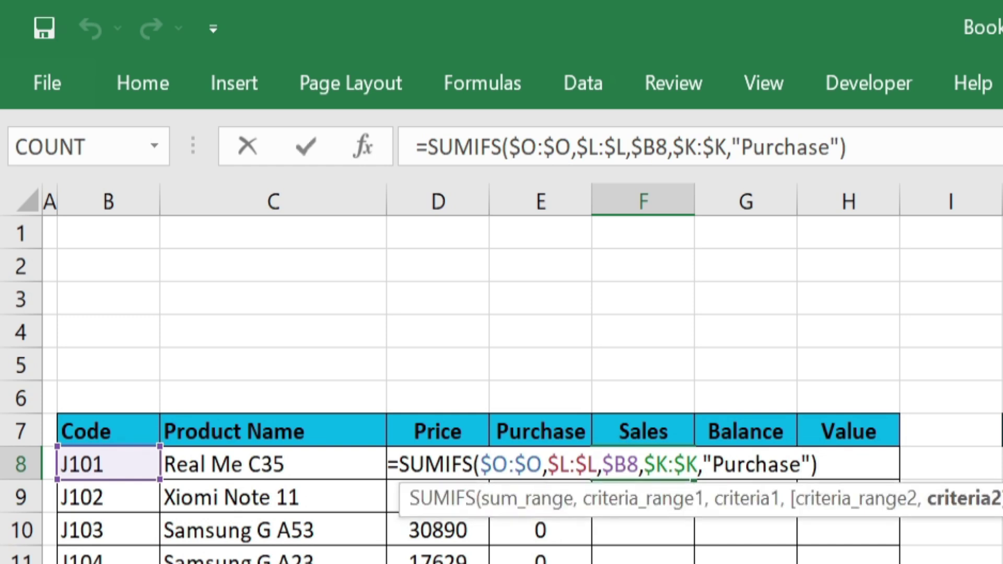
pyautogui.press('BackSpace')
pyautogui.press('BackSpace')
pyautogui.press('BackSpace')
pyautogui.press('BackSpace')
pyautogui.press('BackSpace')
pyautogui.press('BackSpace')
pyautogui.press('BackSpace')
pyautogui.press('BackSpace')
pyautogui.write('Sales')
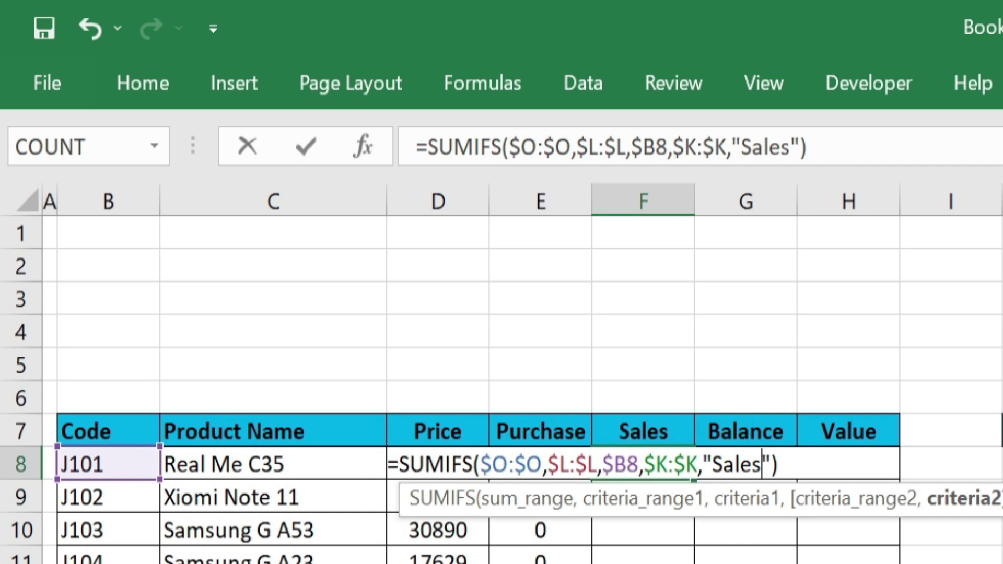
pyautogui.press('Return')
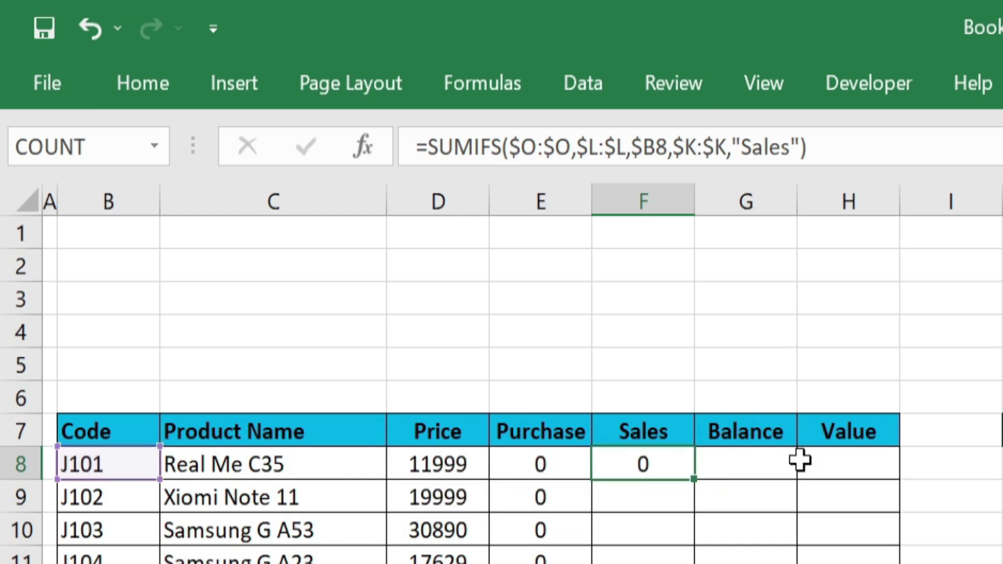
# - Fill the Sales formula from F8 and the revised Purchase formula from E8 down to row 21
pyautogui.click(658, 462)
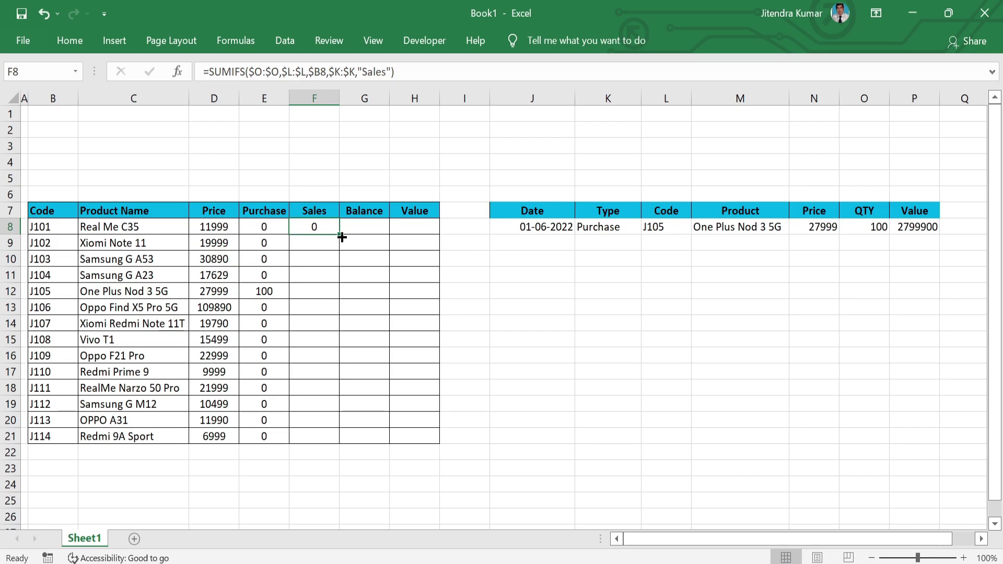
pyautogui.moveTo(339, 235); pyautogui.dragTo(329, 448)
pyautogui.click(245, 226)
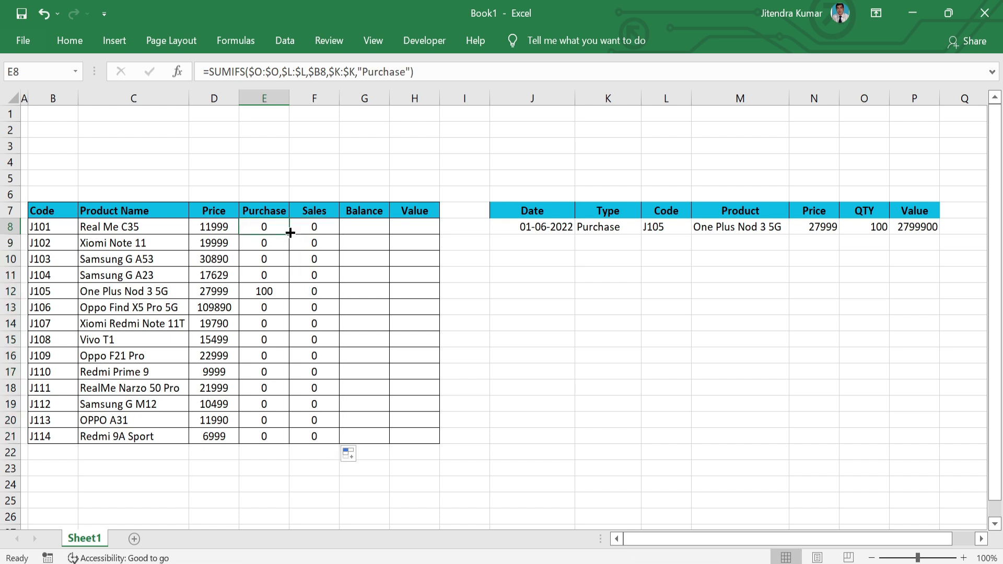
pyautogui.moveTo(290, 234); pyautogui.dragTo(288, 448)
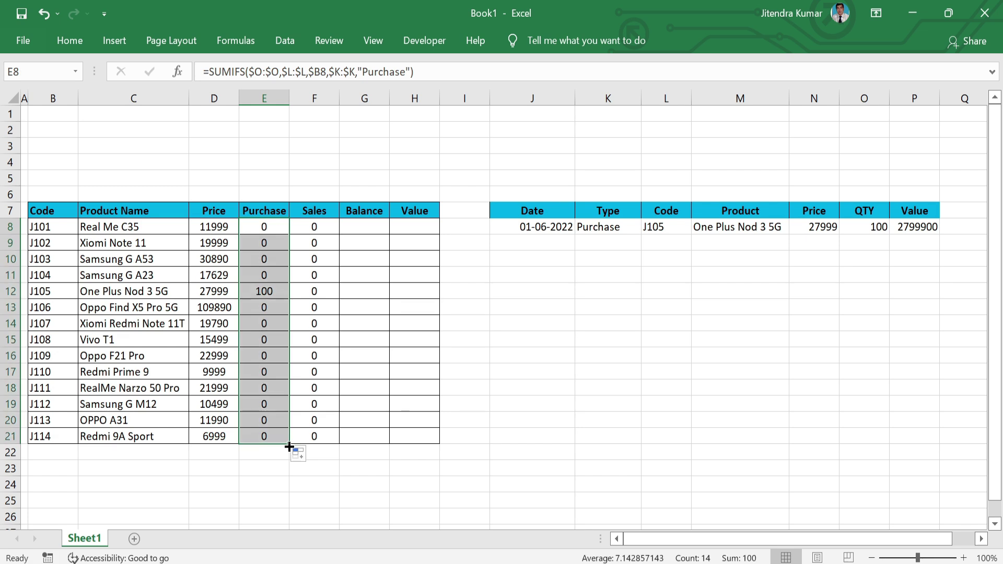
pyautogui.click(342, 436)
# - Test the totals by switching the entry type in K8 to Sales and then back to Purchase
pyautogui.click(618, 224)
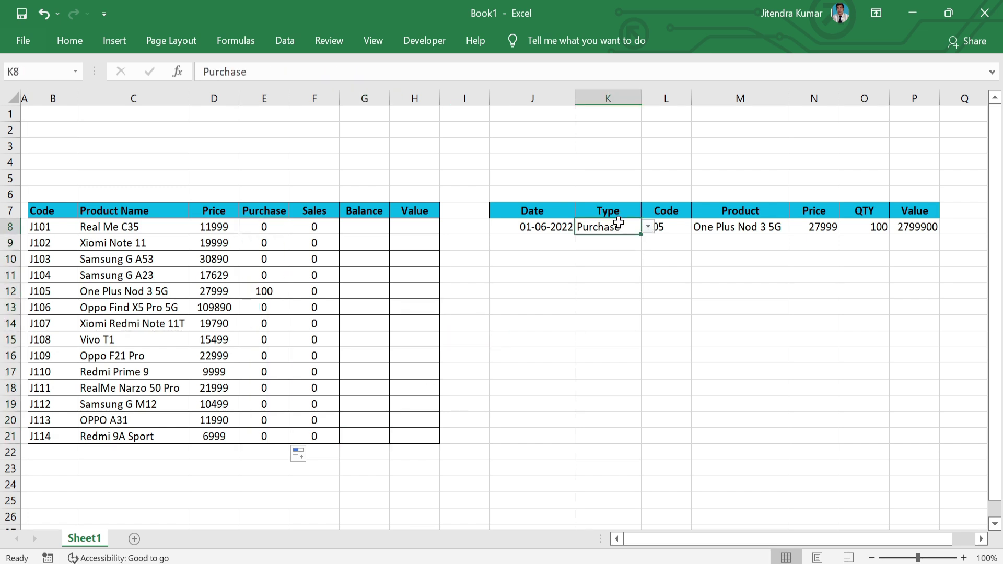
pyautogui.click(648, 227)
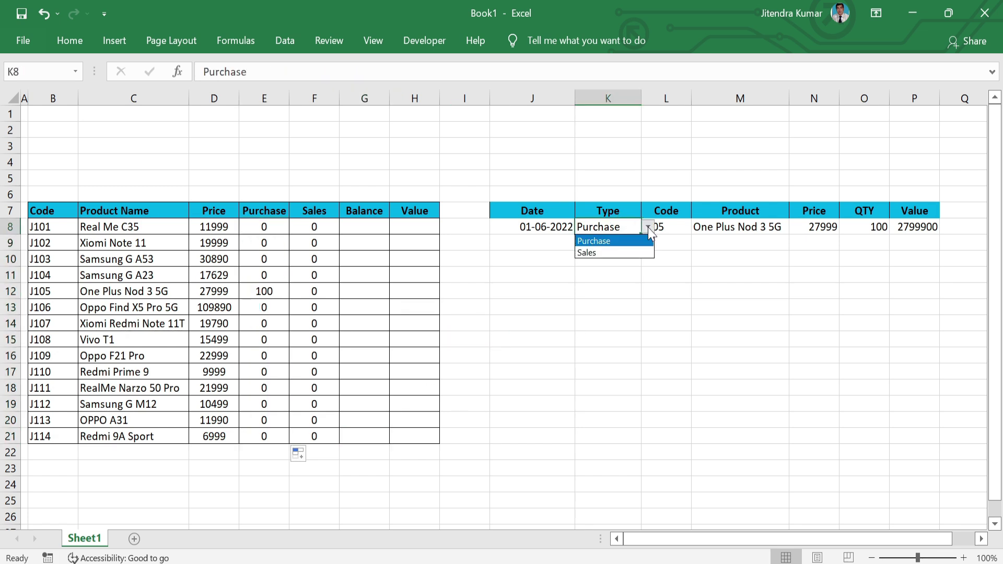
pyautogui.click(622, 254)
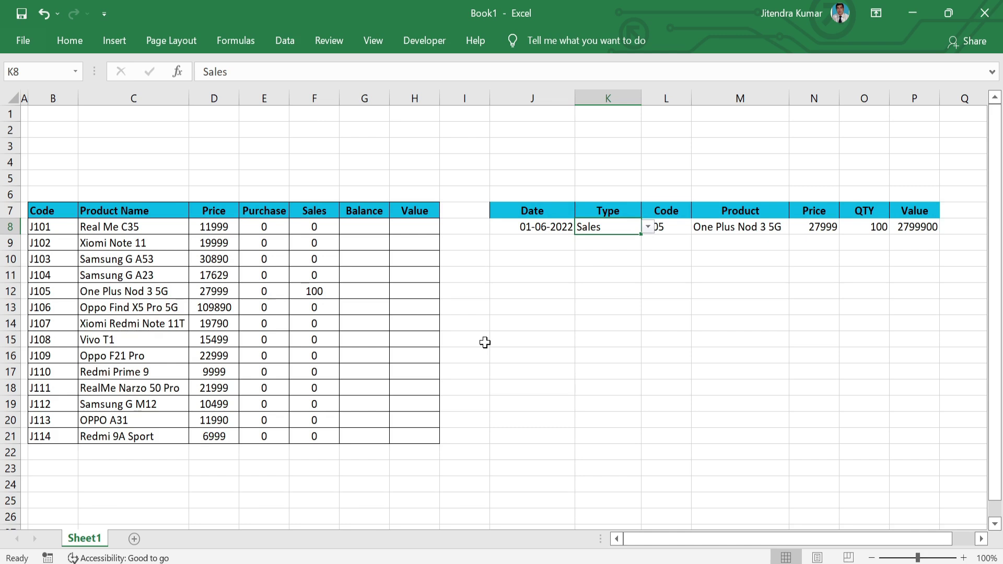
pyautogui.click(648, 227)
pyautogui.click(600, 241)
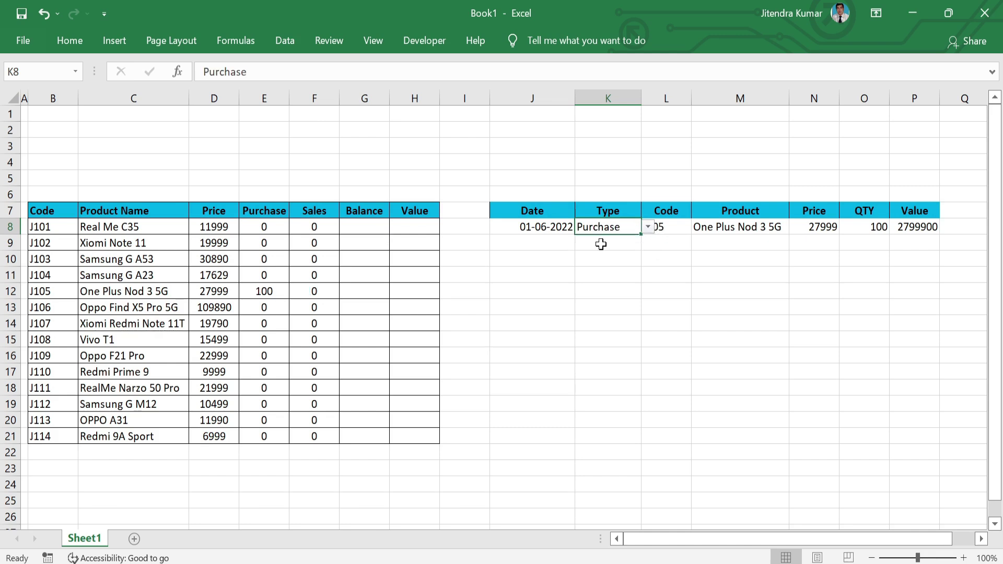
# - Begin the Balance formula in G8 with a reference to the row's Purchase cell, =E8
pyautogui.click(381, 227)
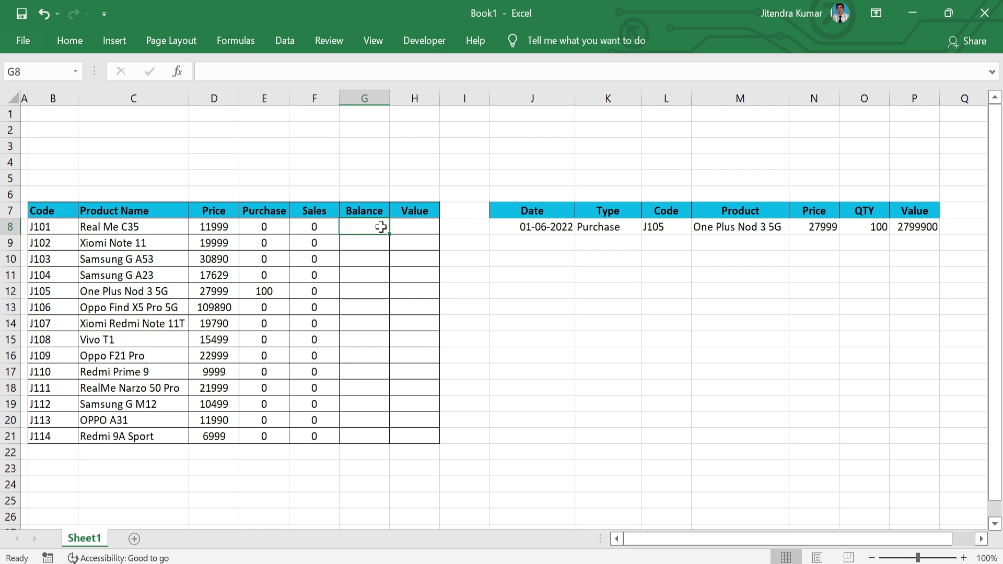
pyautogui.write('=')
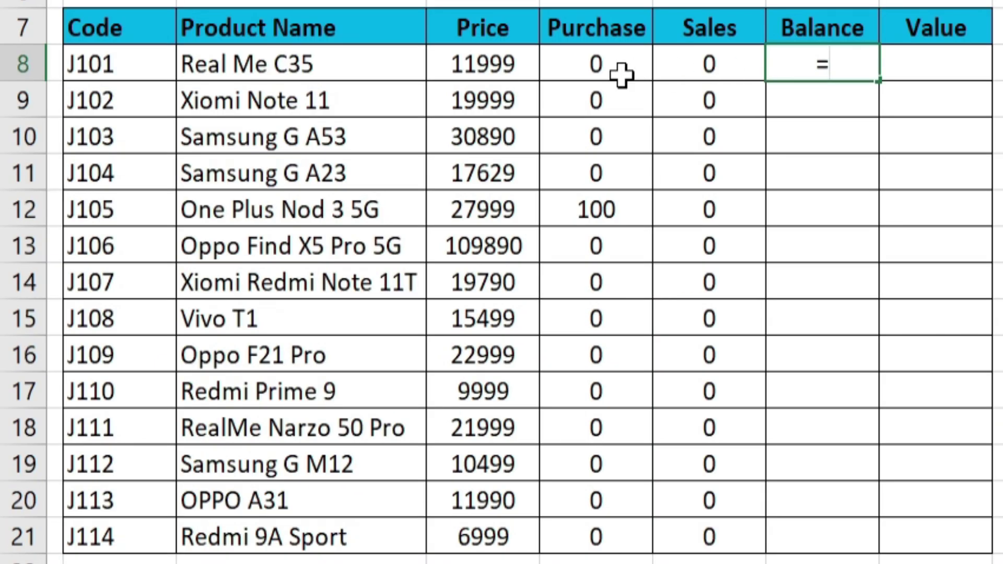
pyautogui.click(622, 73)
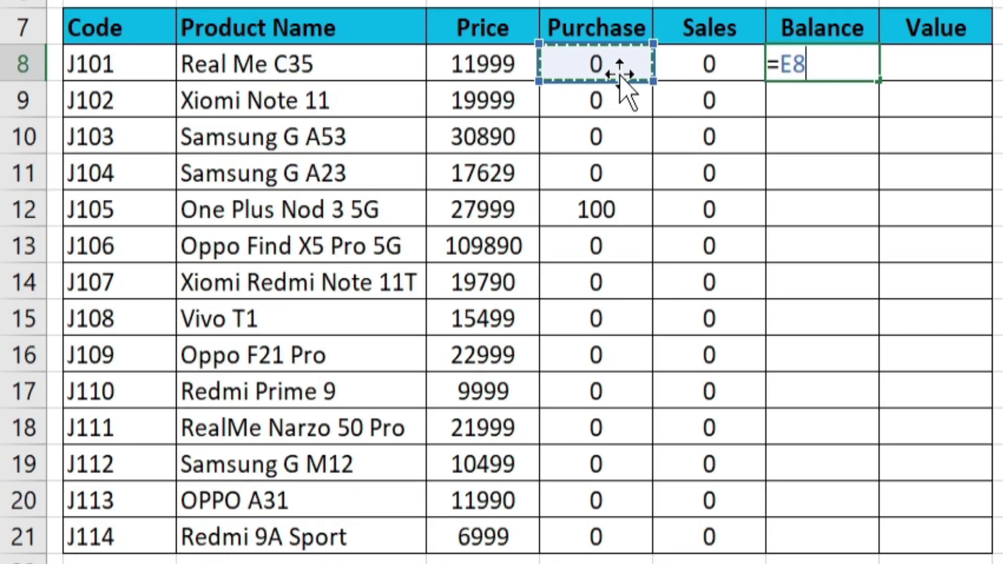
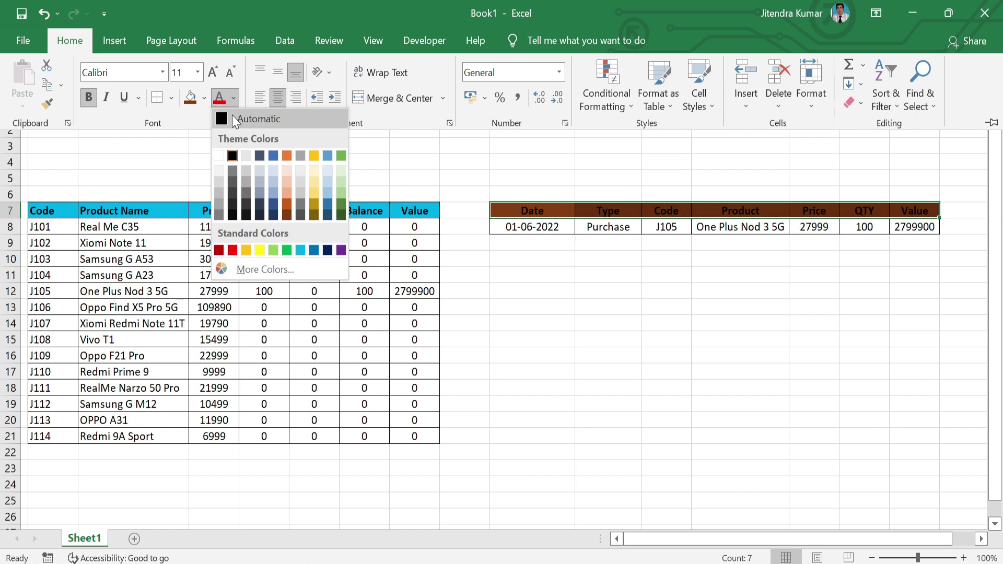
# - Color the header text in J7:P7 white and convert the range J7:P8 into a table with headers
pyautogui.click(220, 161)
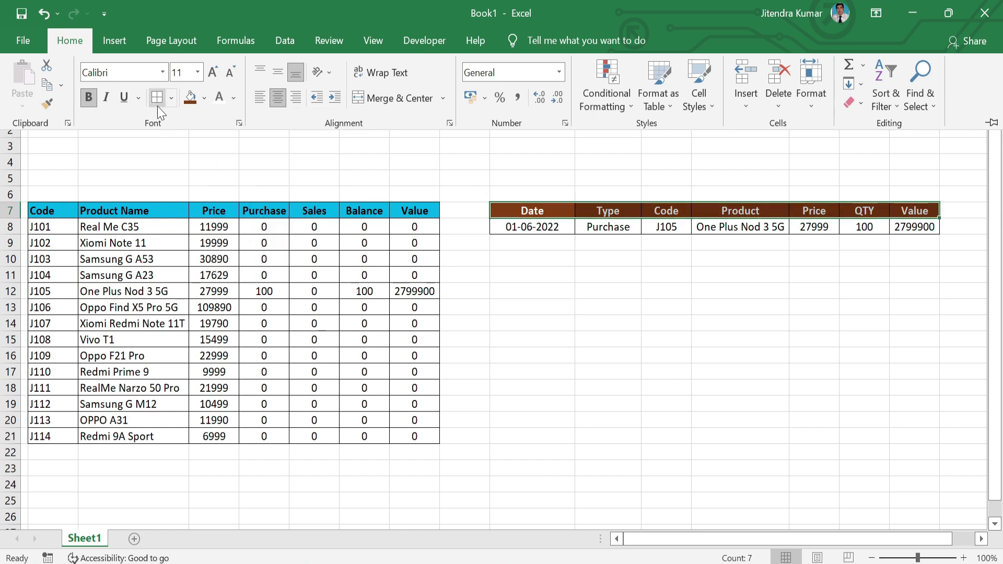
pyautogui.click(509, 209)
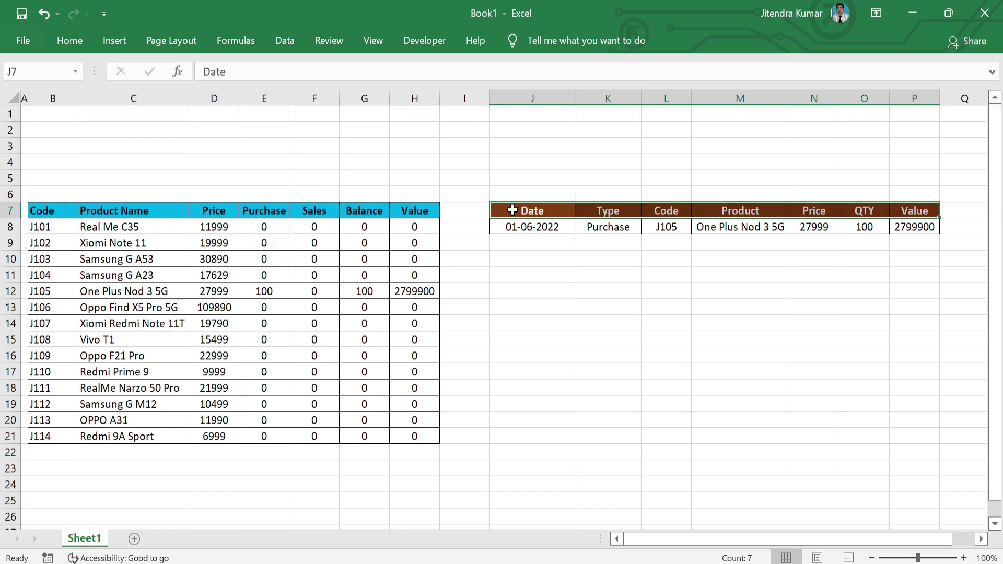
pyautogui.moveTo(500, 207); pyautogui.dragTo(920, 231)
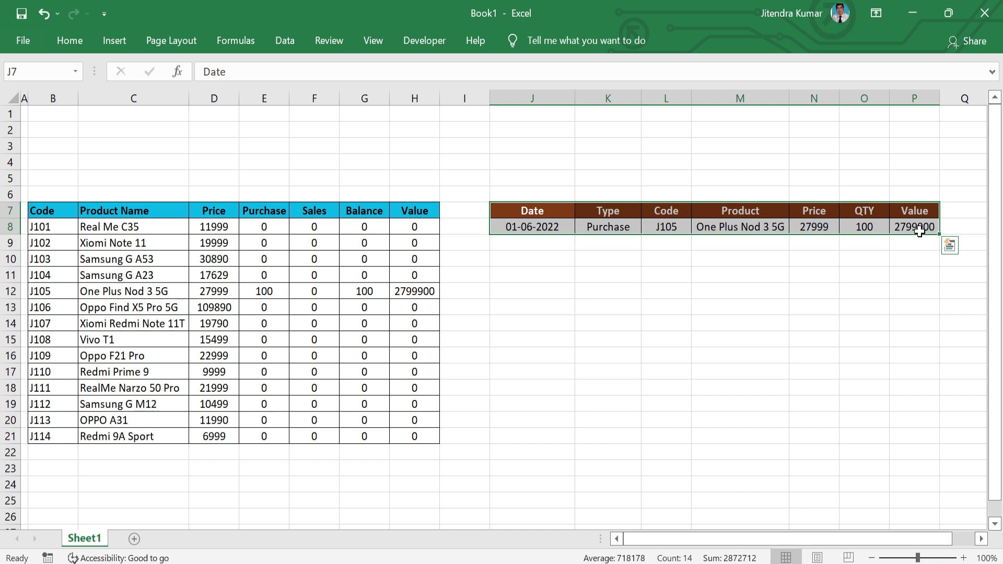
pyautogui.hotkey('ctrl', 't')
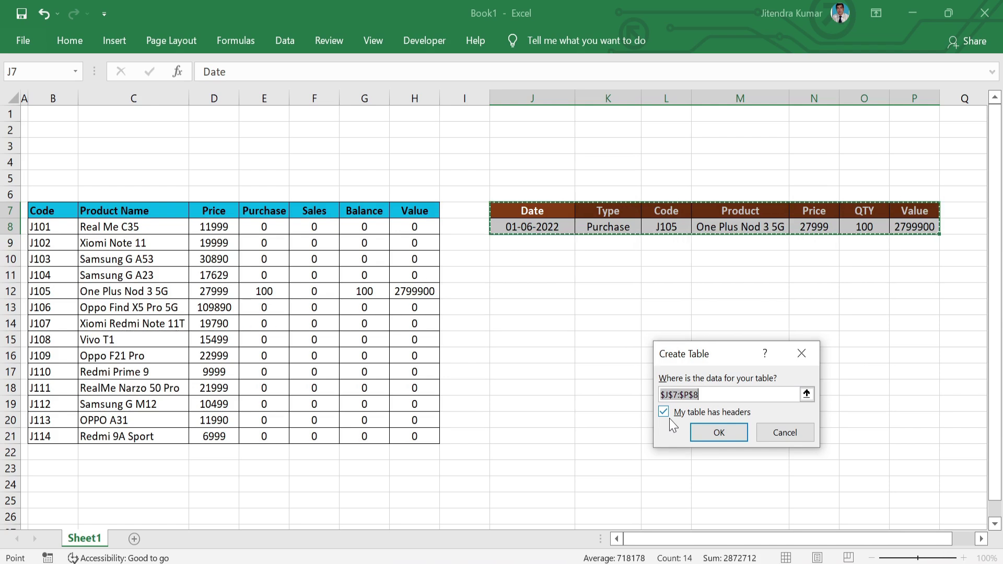
pyautogui.click(719, 437)
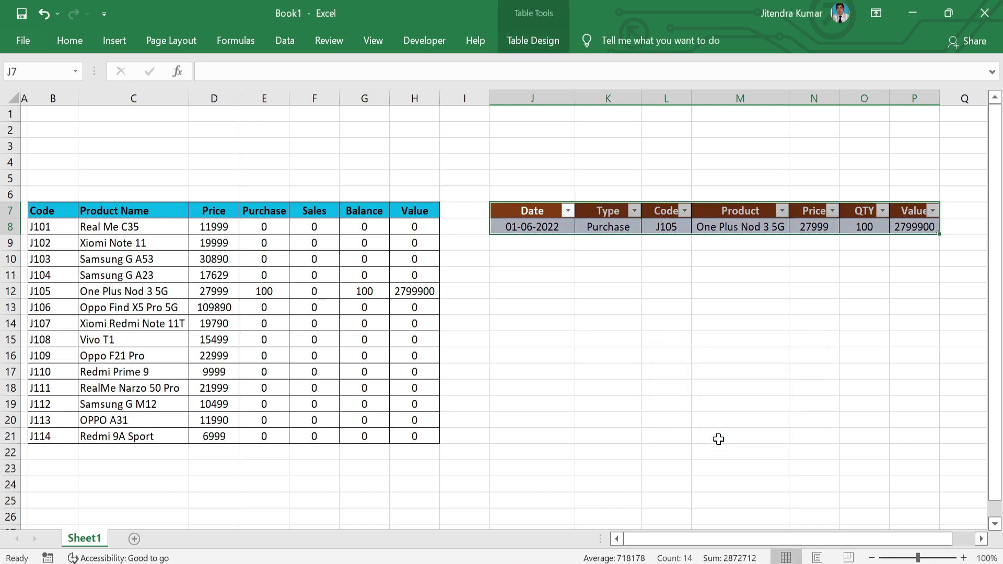
# - Clear the table style from the entry table J7:P8 and remove the filter buttons from its header row
pyautogui.click(541, 45)
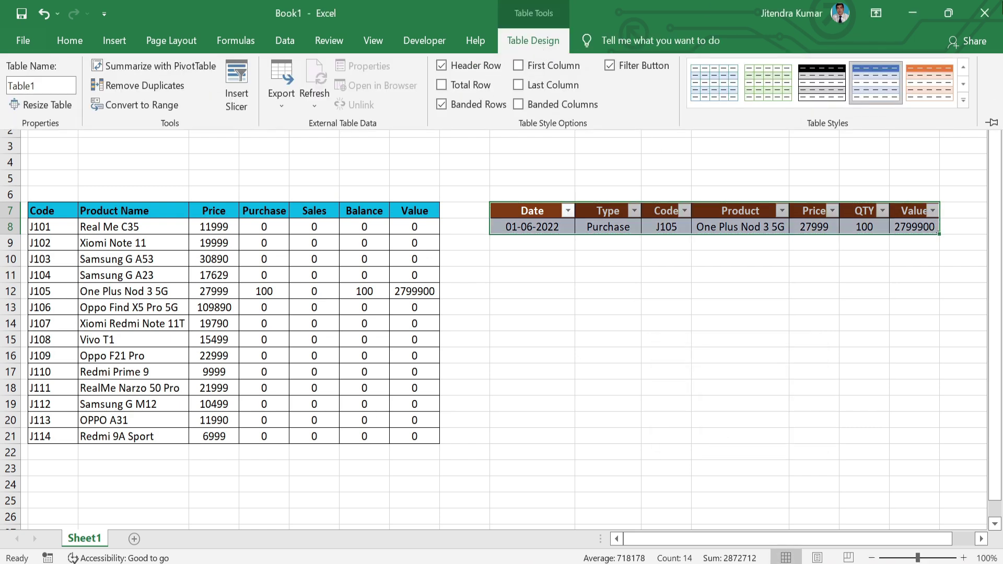
pyautogui.click(964, 99)
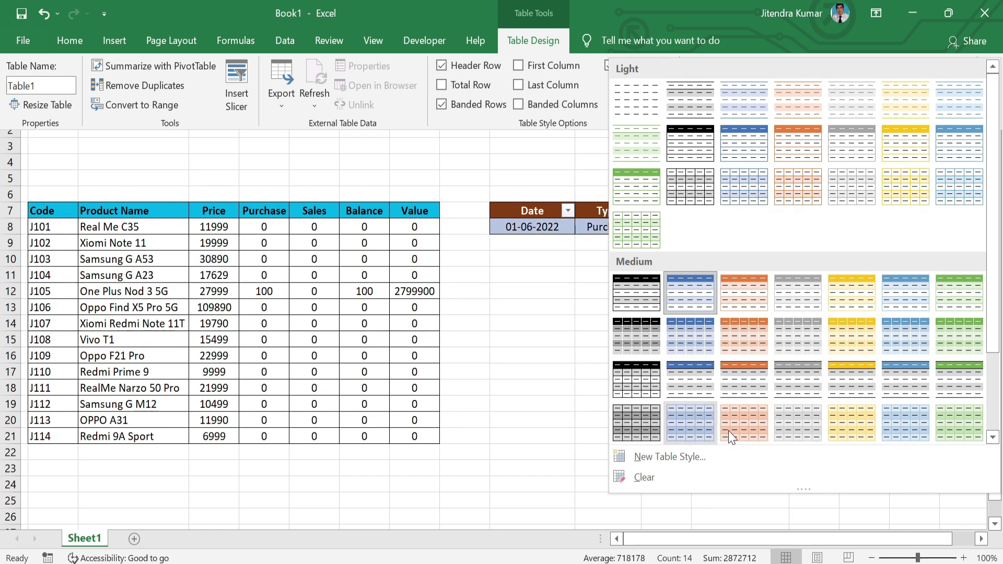
pyautogui.click(666, 481)
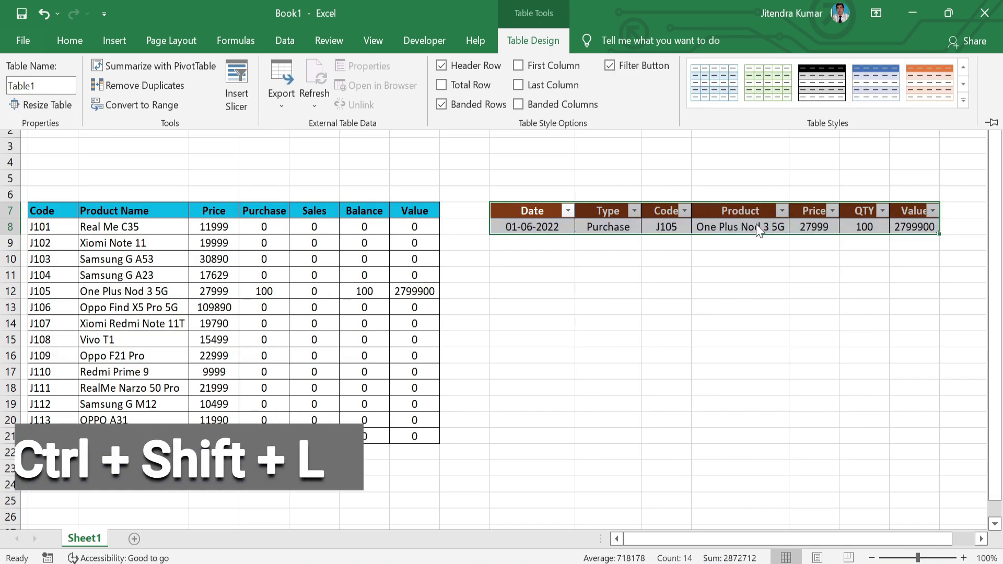
pyautogui.hotkey('ctrl', 'shift', 'l')
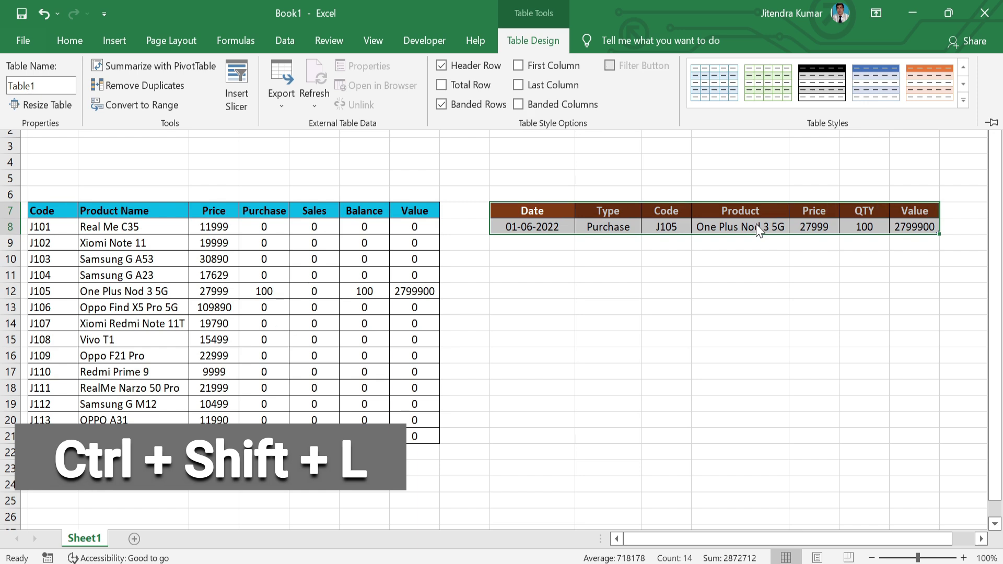
pyautogui.click(757, 225)
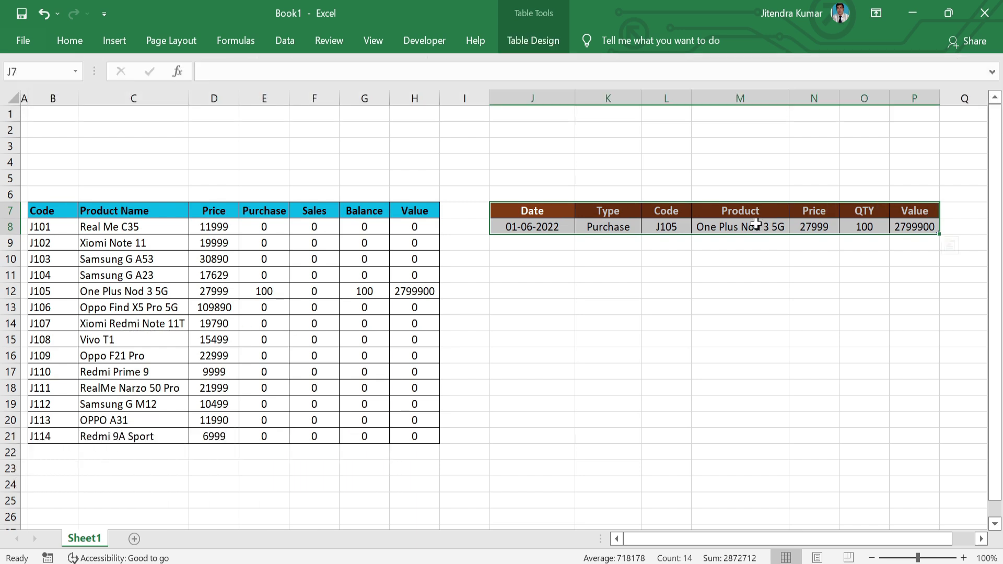
pyautogui.click(757, 225)
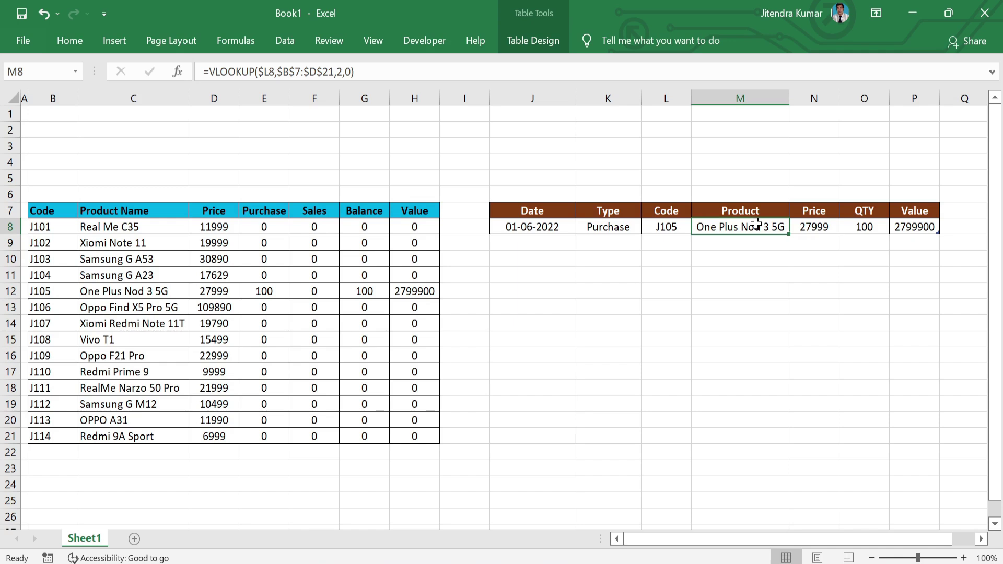
# - Start a new entry row in J9 with the date 1/6
pyautogui.click(510, 241)
pyautogui.write('1/6')
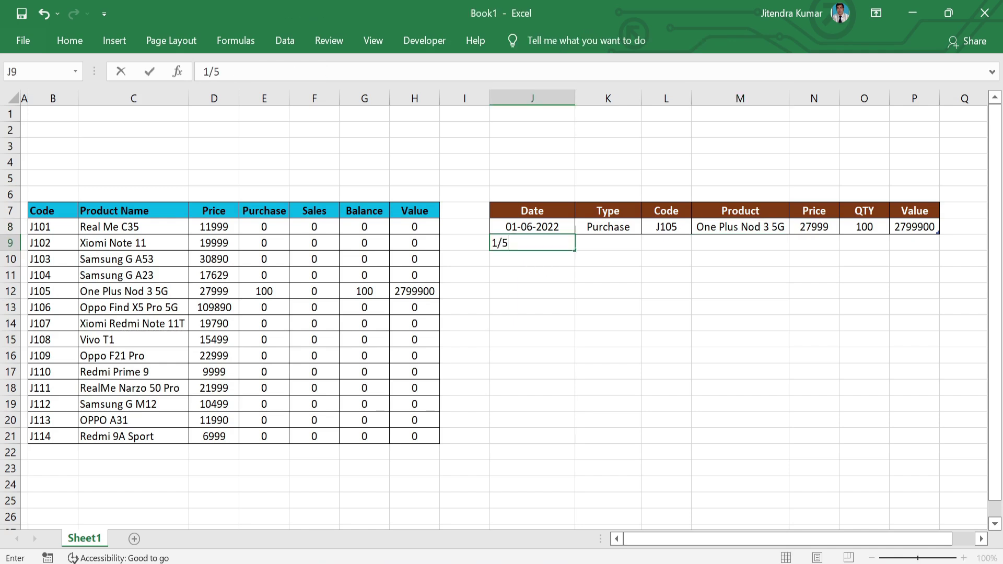
pyautogui.press('Tab')
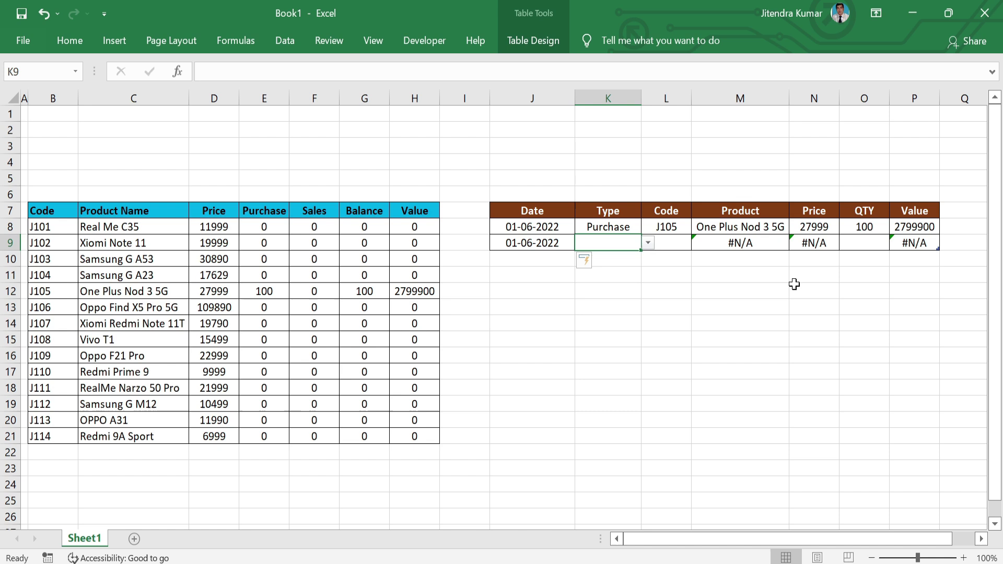
# - Wrap the Product lookup in M8 with IFERROR so it reads =IFERROR(VLOOKUP($L8,$B$7:$D$21,2,0),"")
pyautogui.click(763, 227)
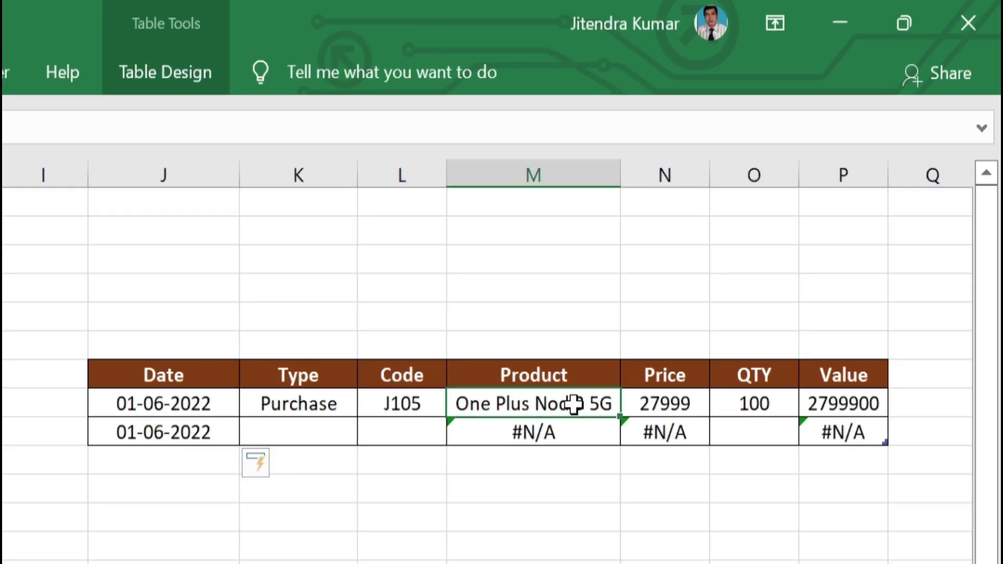
pyautogui.press('F2')
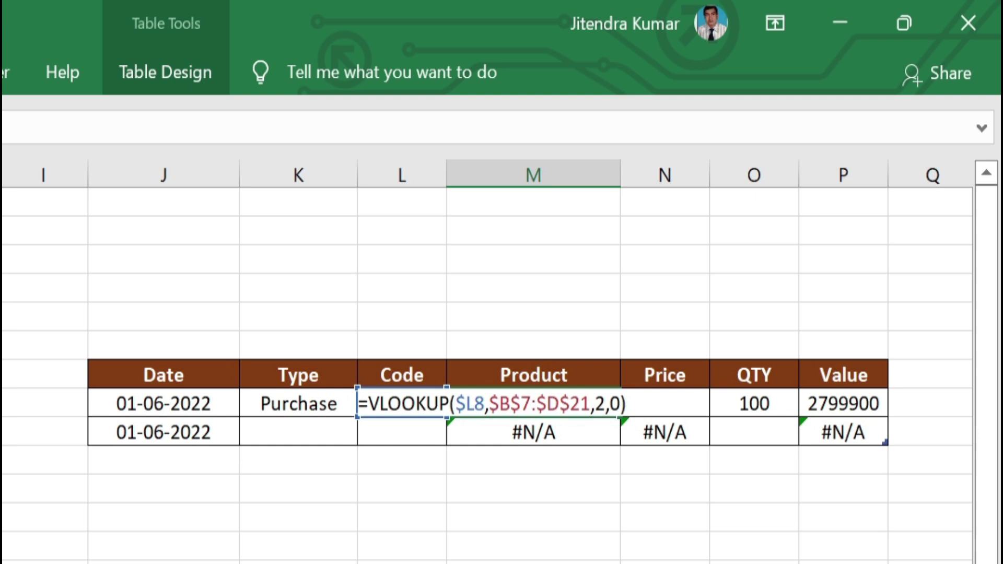
pyautogui.write('if')
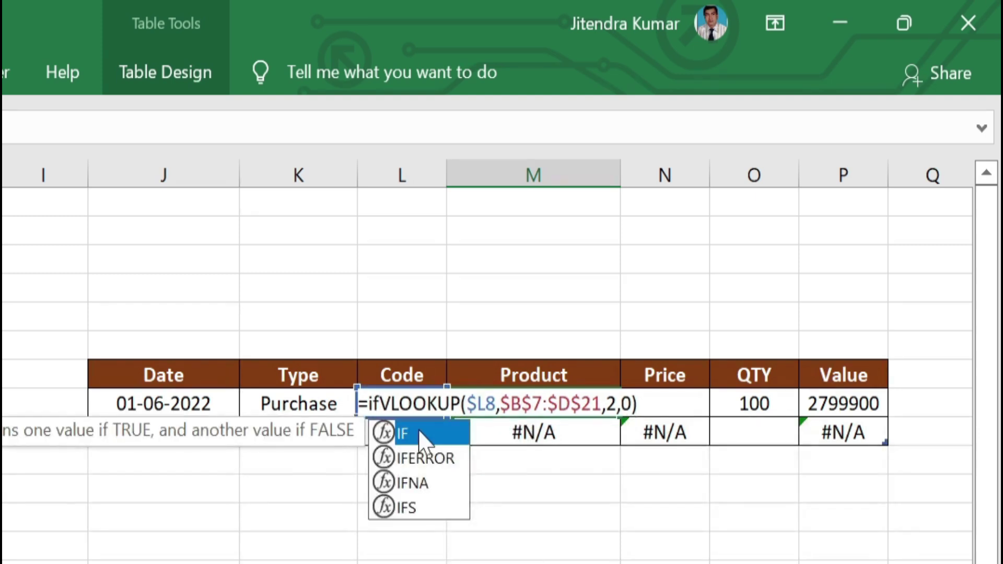
pyautogui.click(433, 461)
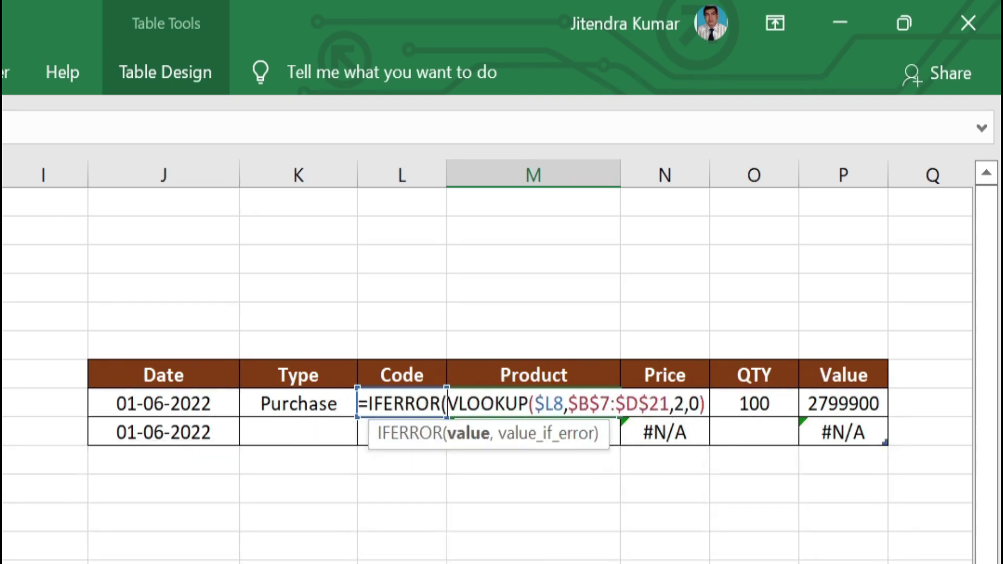
pyautogui.press('End')
pyautogui.write(',')
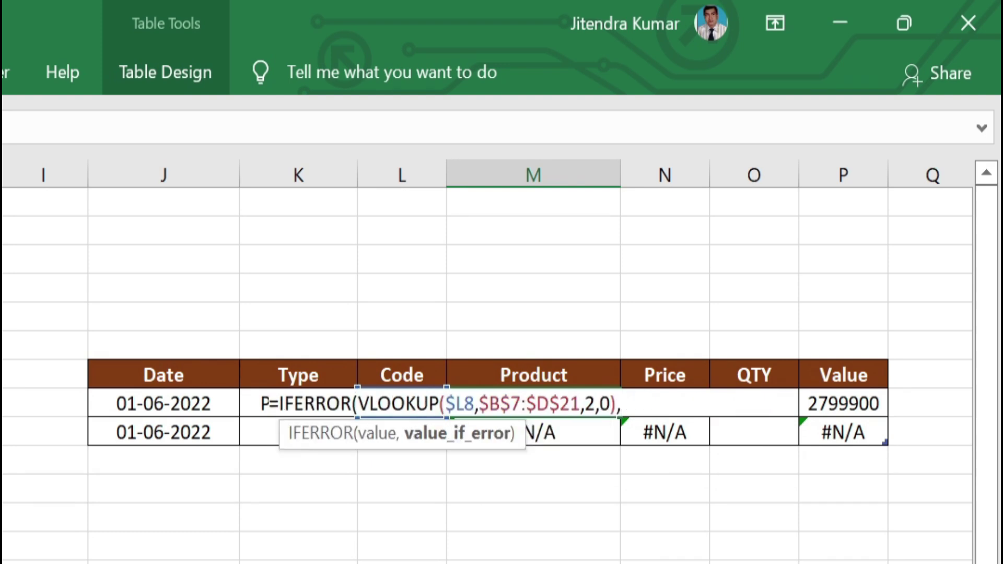
pyautogui.write('"")')
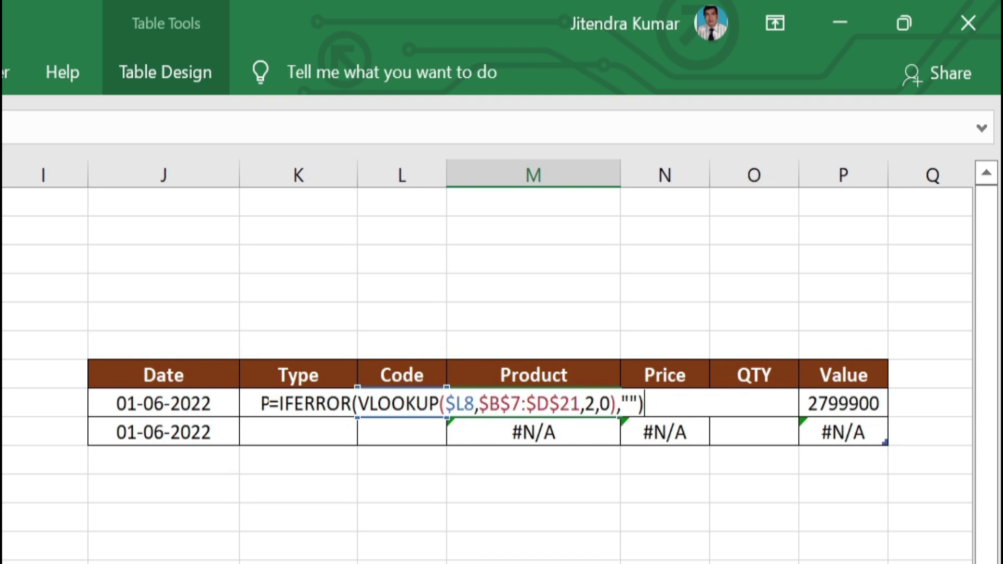
pyautogui.press('Return')
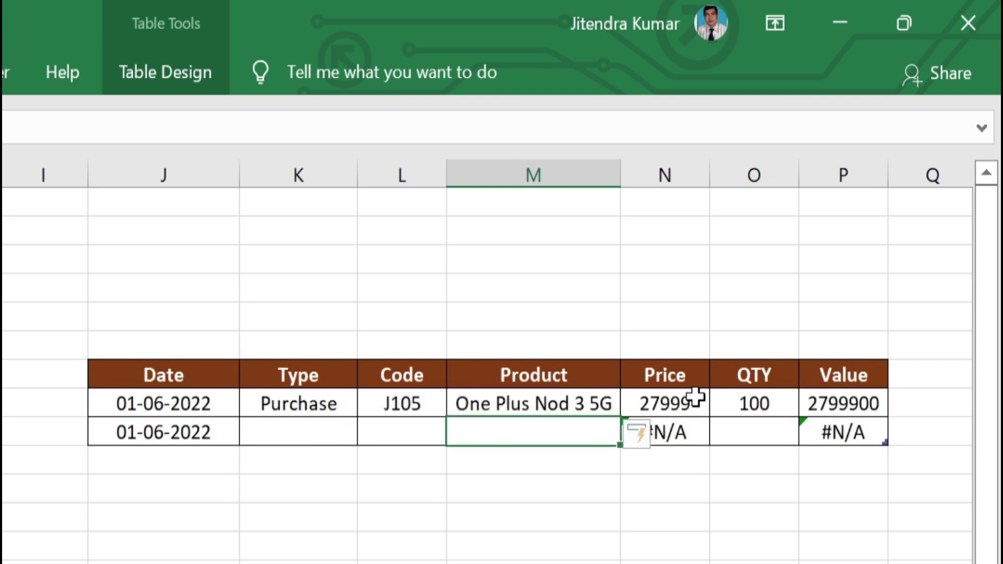
# - Wrap the Price lookup in N8 with IFERROR so it reads =IFERROR(VLOOKUP($L8,$B$7:$D$21,3,0),"")
pyautogui.click(690, 397)
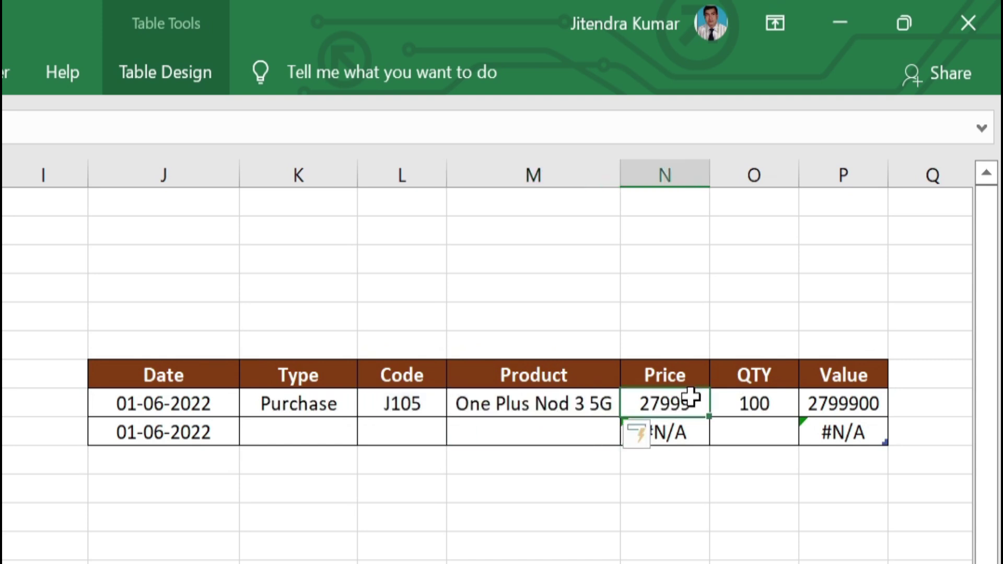
pyautogui.press('F2')
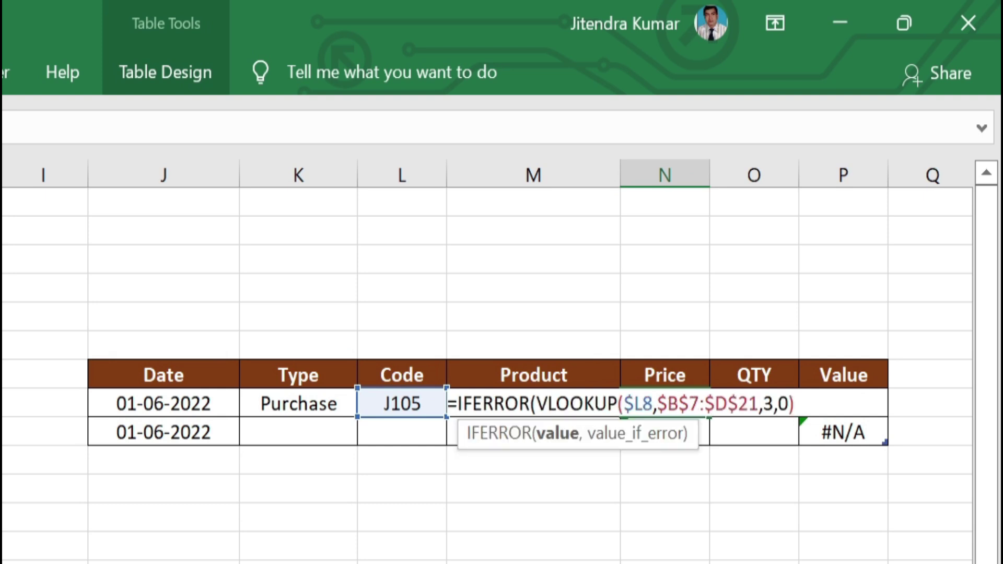
pyautogui.write(',')
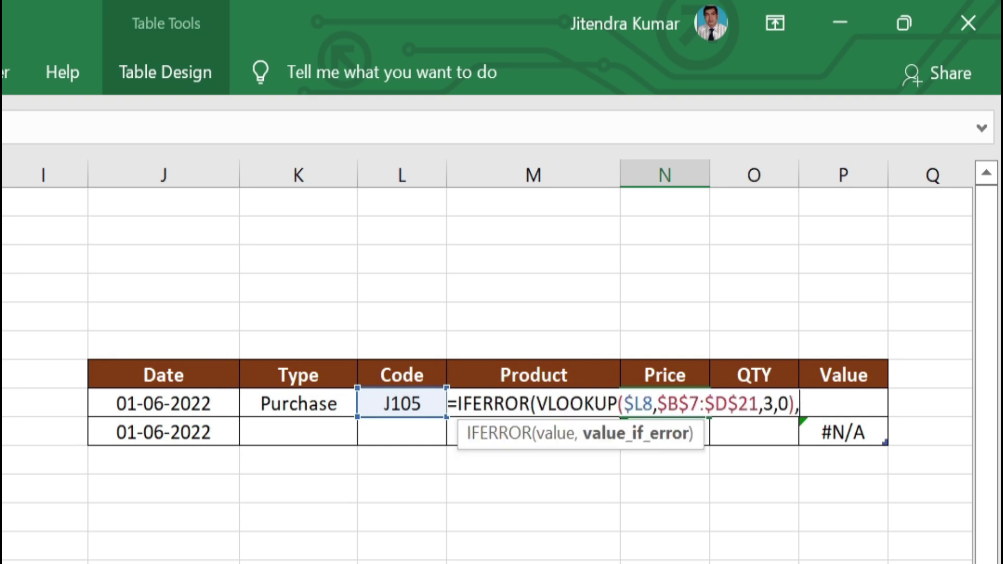
pyautogui.write('"")')
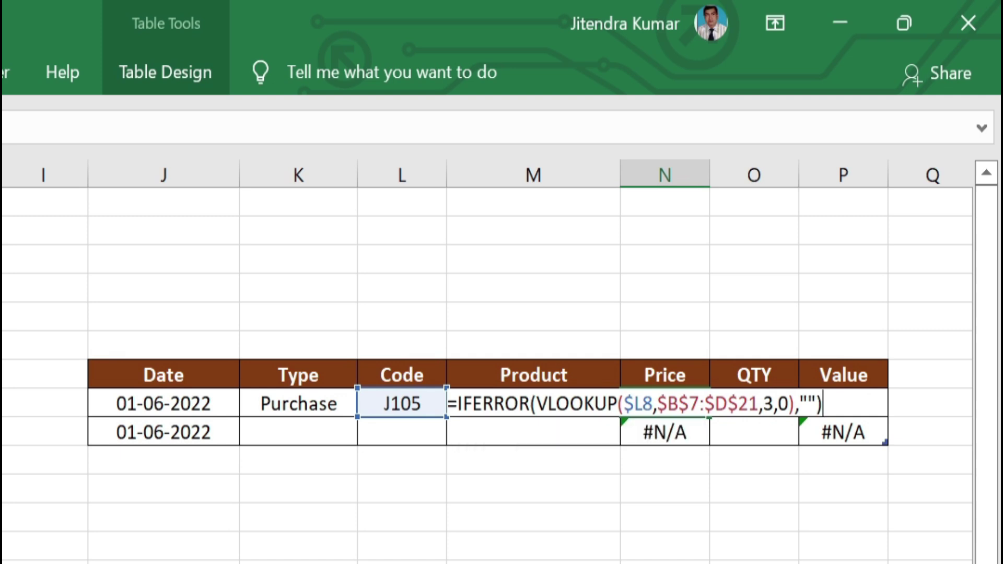
pyautogui.press('Return')
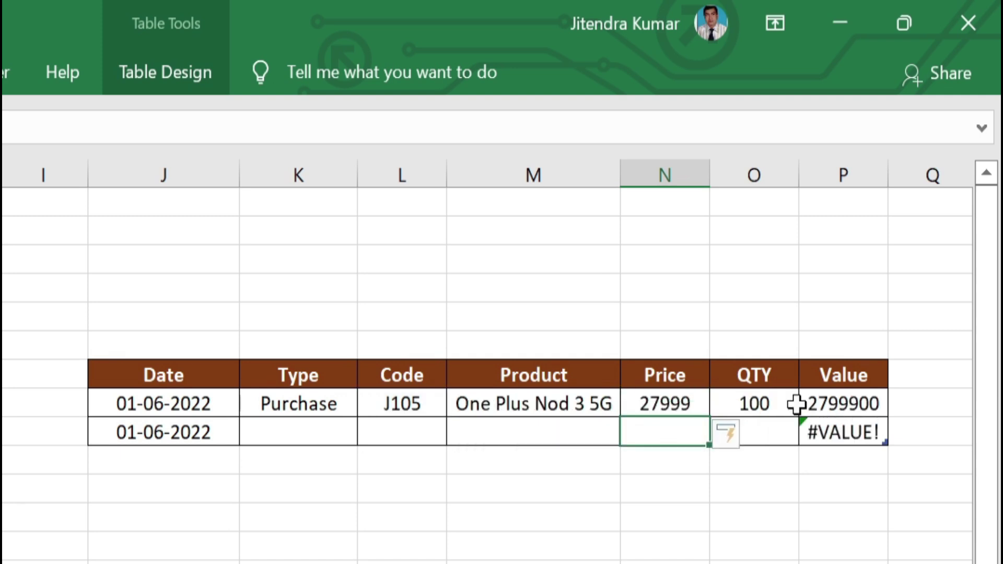
# - Change the Value formula in P8 to =IFERROR(O8*N8,"") so errors return blank text
pyautogui.click(835, 404)
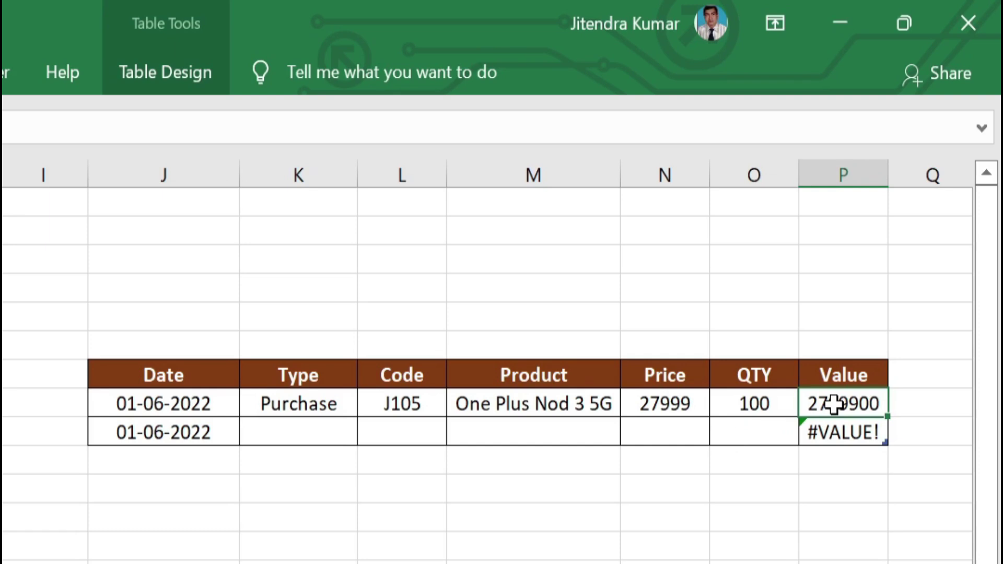
pyautogui.press('F2')
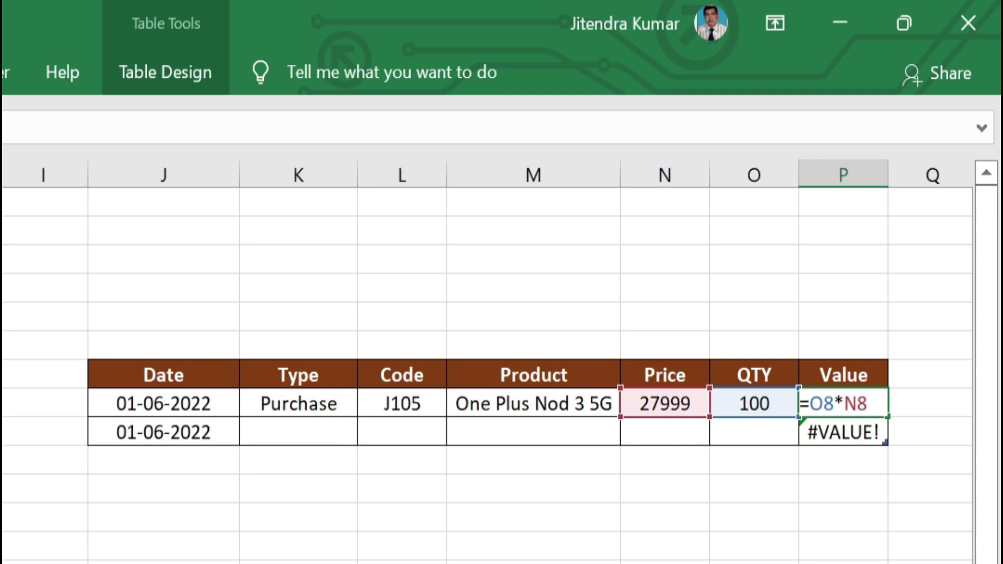
pyautogui.write('if')
pyautogui.doubleClick(882, 459)
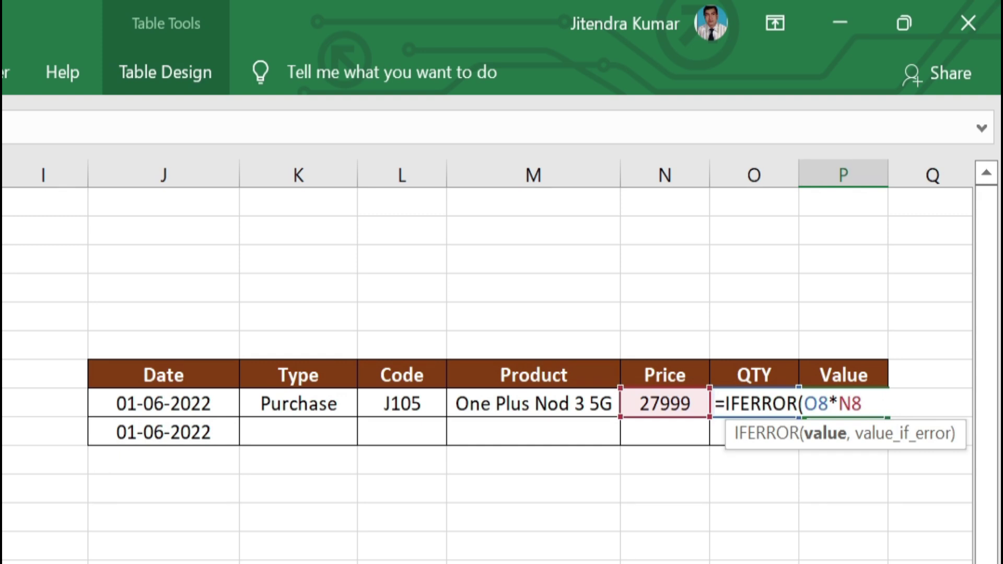
pyautogui.write(',""')
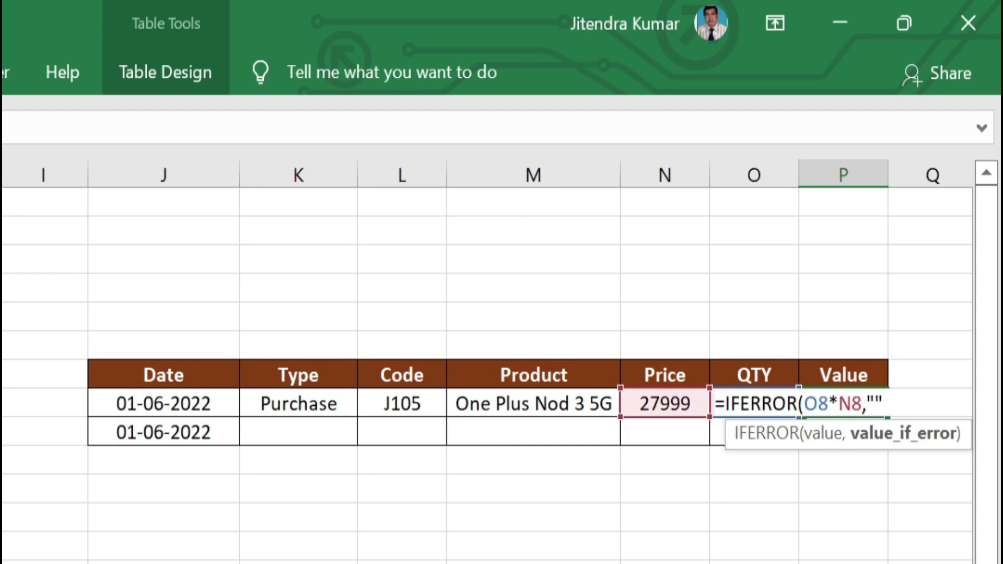
pyautogui.write(')')
pyautogui.press('Return')
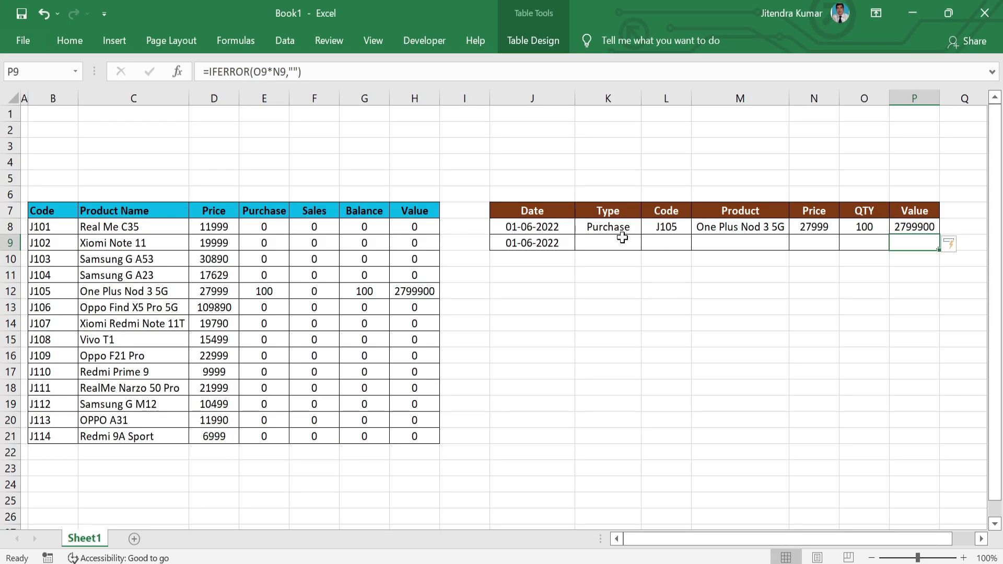
# - Complete entry row 9 with type Sales, code J105 and quantity 50, and check the J105 row in the product list
pyautogui.click(318, 426)
pyautogui.click(649, 243)
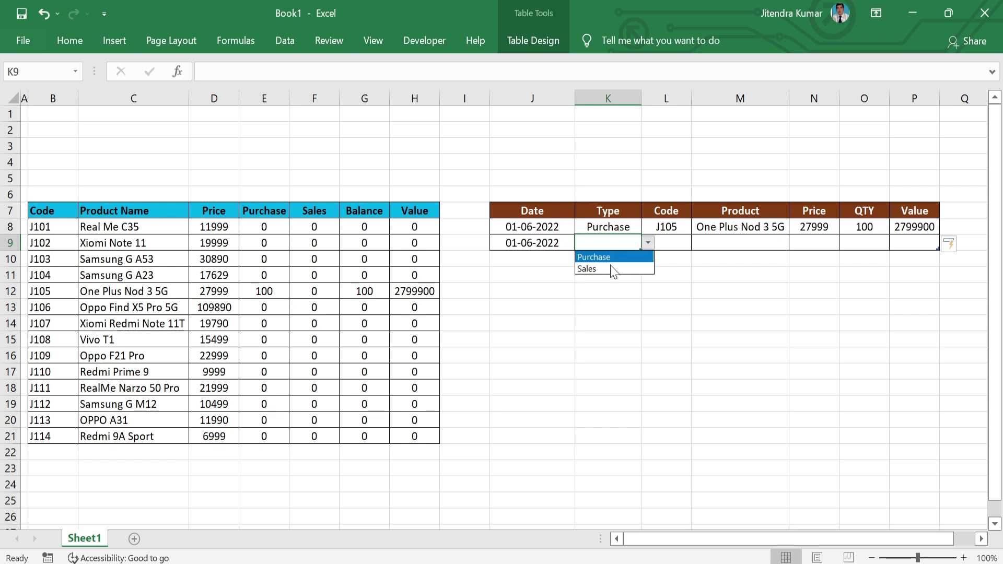
pyautogui.click(599, 269)
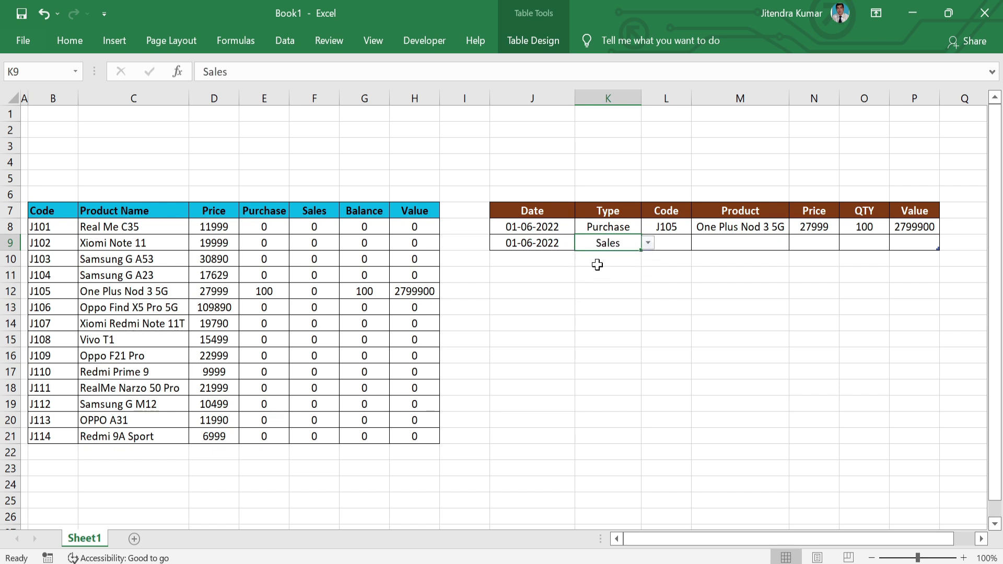
pyautogui.click(676, 242)
pyautogui.click(699, 244)
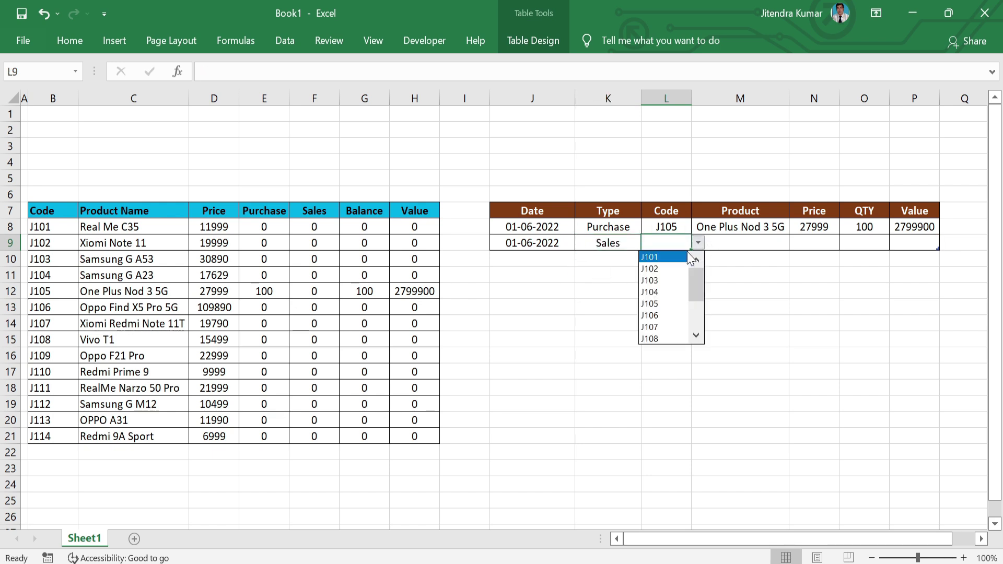
pyautogui.click(653, 305)
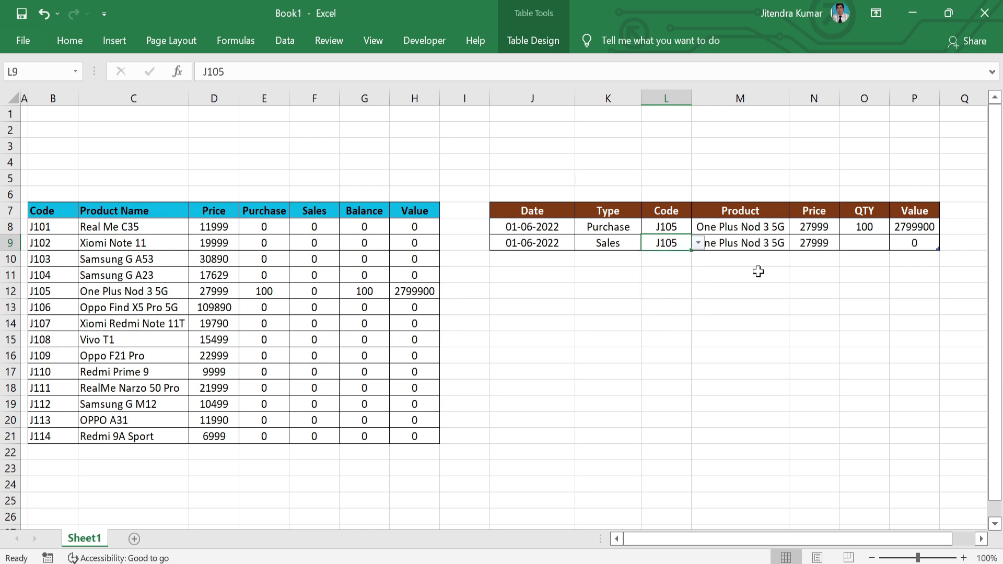
pyautogui.click(864, 244)
pyautogui.write('50')
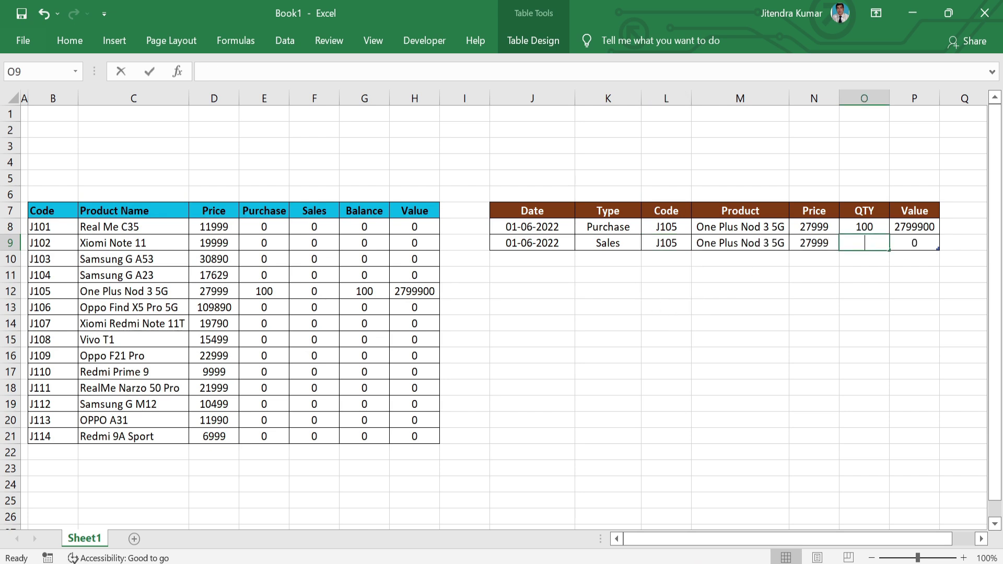
pyautogui.press('Return')
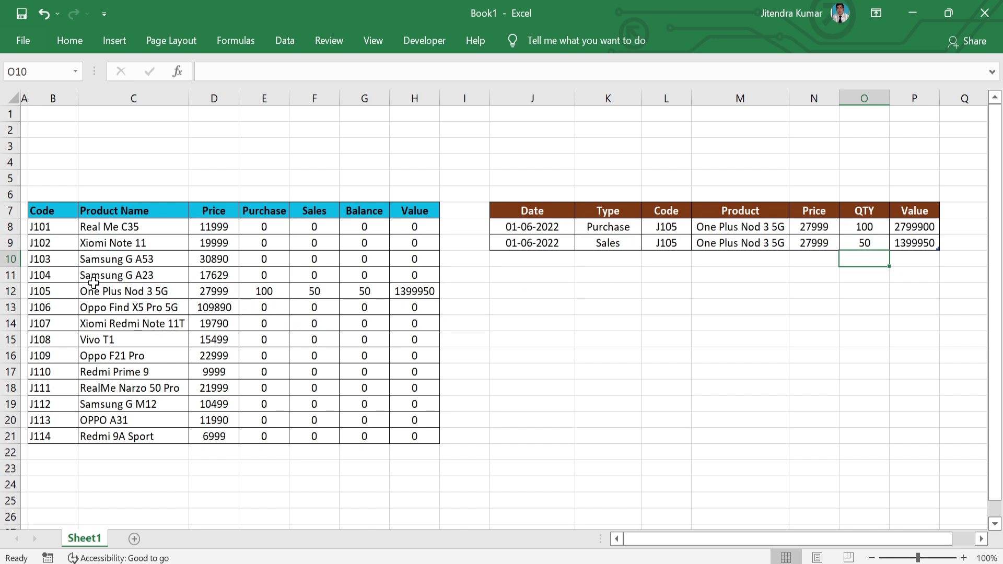
pyautogui.moveTo(59, 287); pyautogui.dragTo(396, 287)
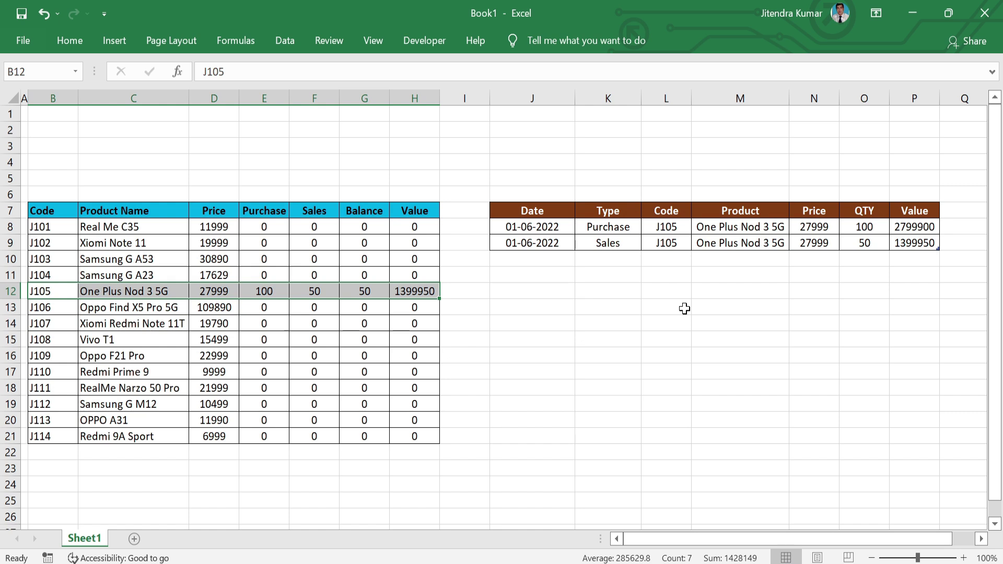
# - Merge and center the cells J6:P6 above the entry table
pyautogui.moveTo(511, 194); pyautogui.dragTo(924, 197)
pyautogui.click(70, 40)
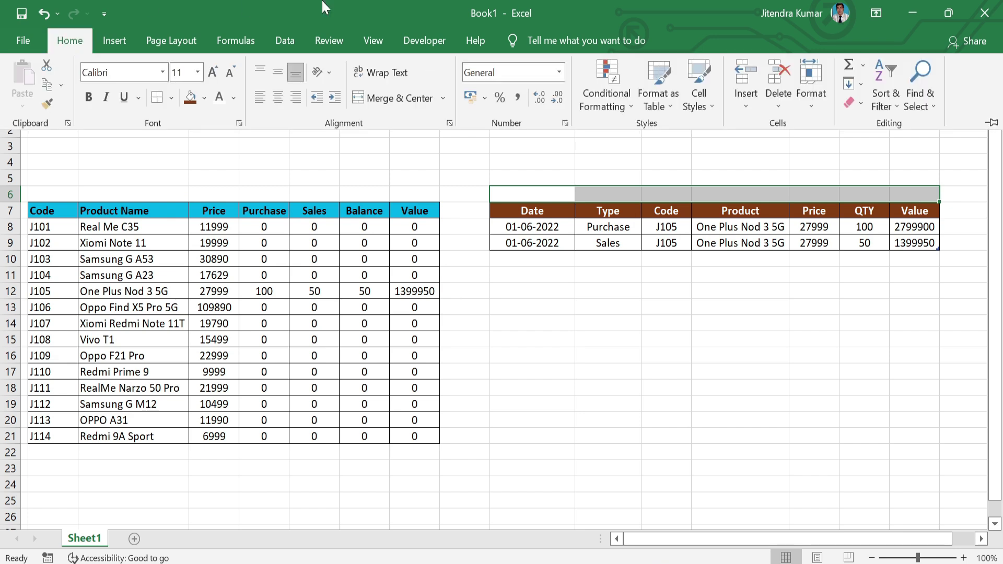
pyautogui.click(416, 99)
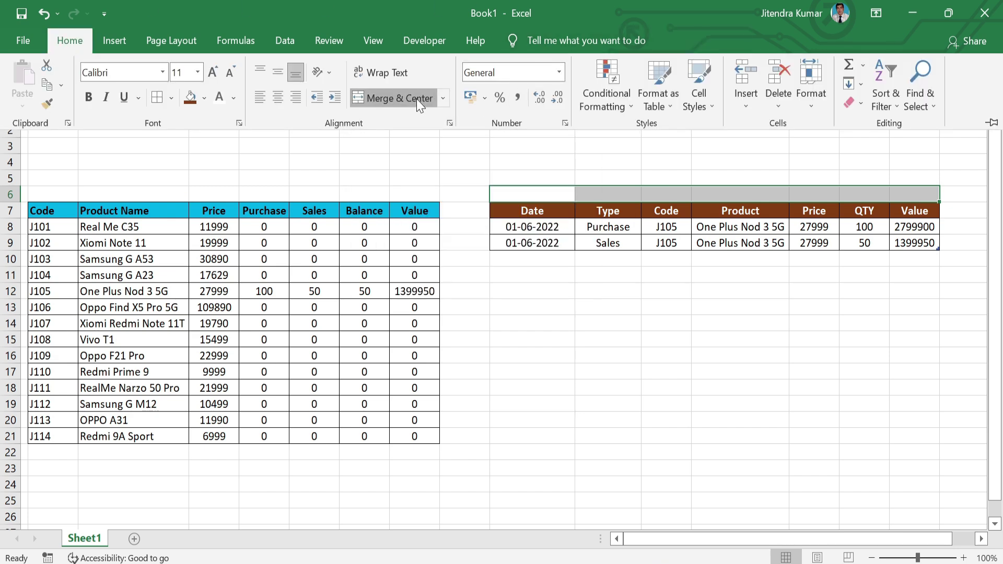
pyautogui.rightClick(586, 198)
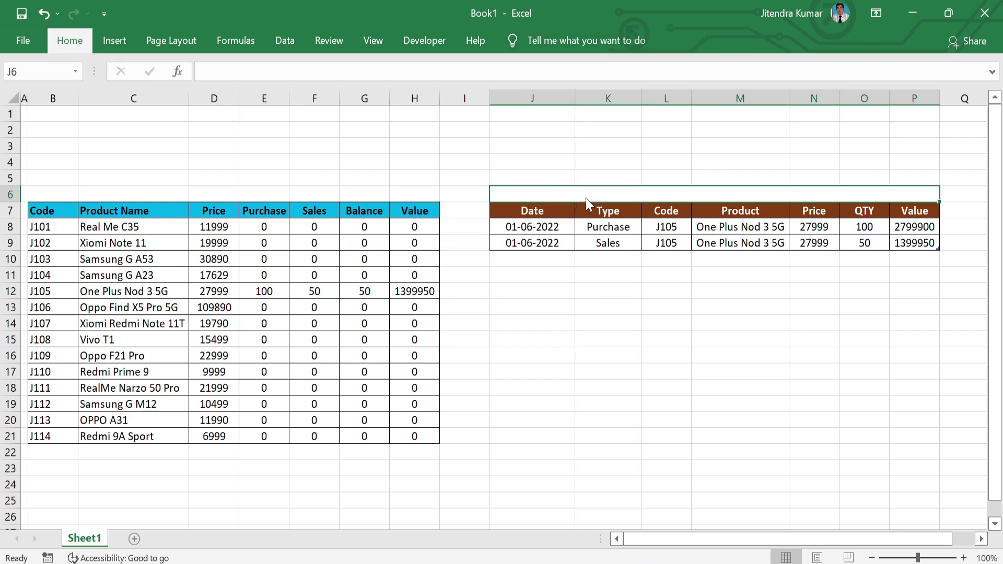
# - Fill the merged header J6:P6 with a horizontal two-color gradient from white to light orange
pyautogui.click(668, 500)
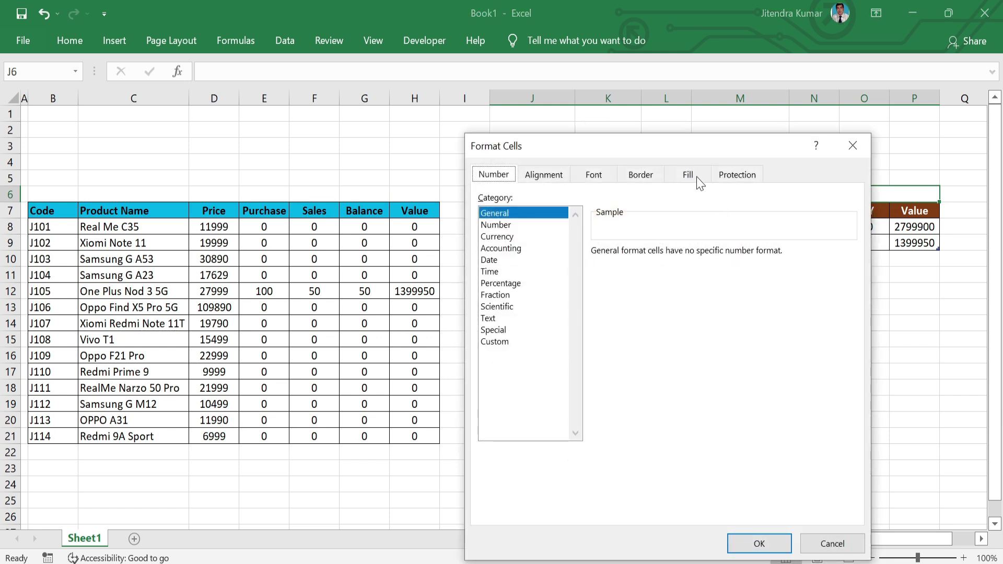
pyautogui.click(697, 177)
pyautogui.click(531, 356)
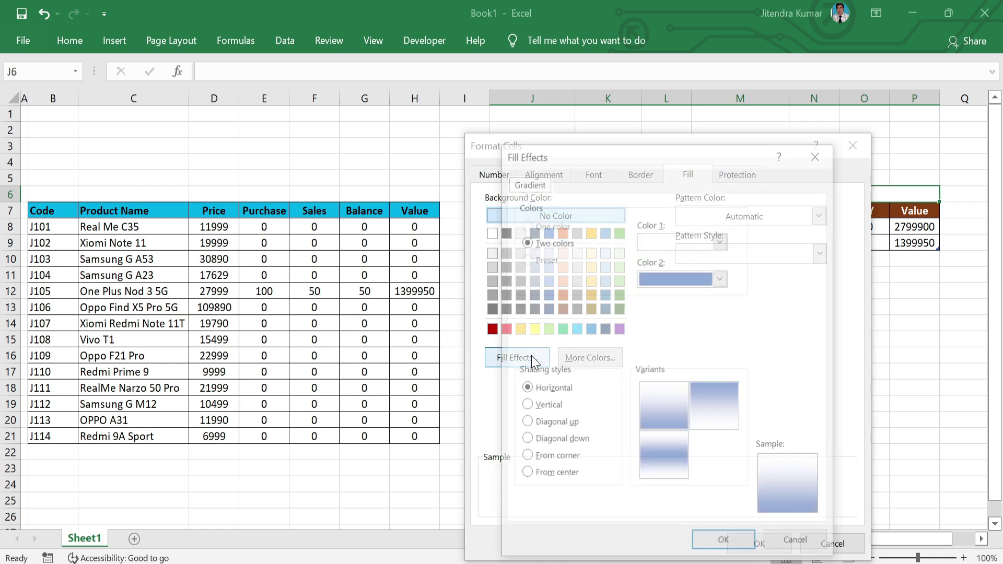
pyautogui.click(721, 277)
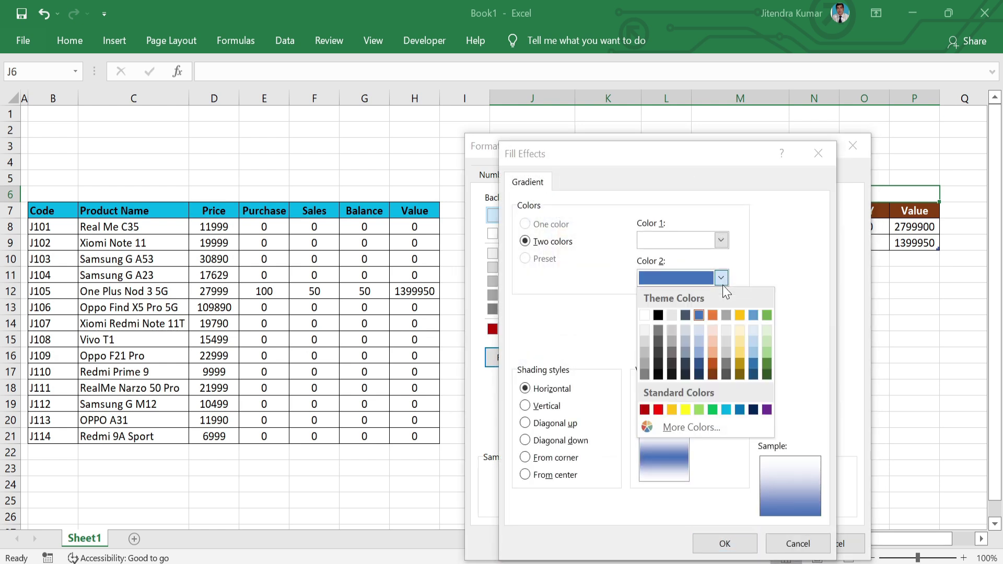
pyautogui.click(713, 357)
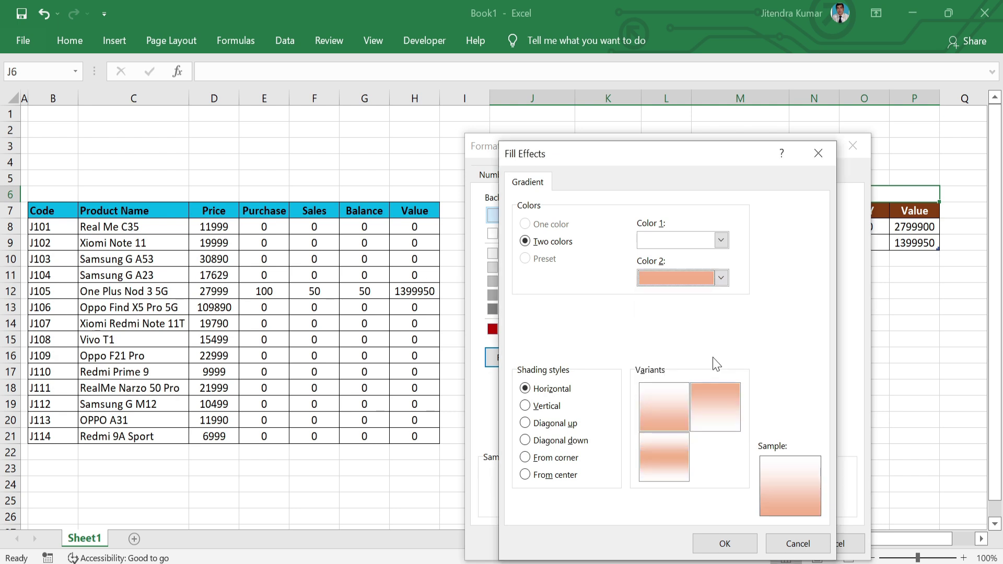
pyautogui.click(722, 541)
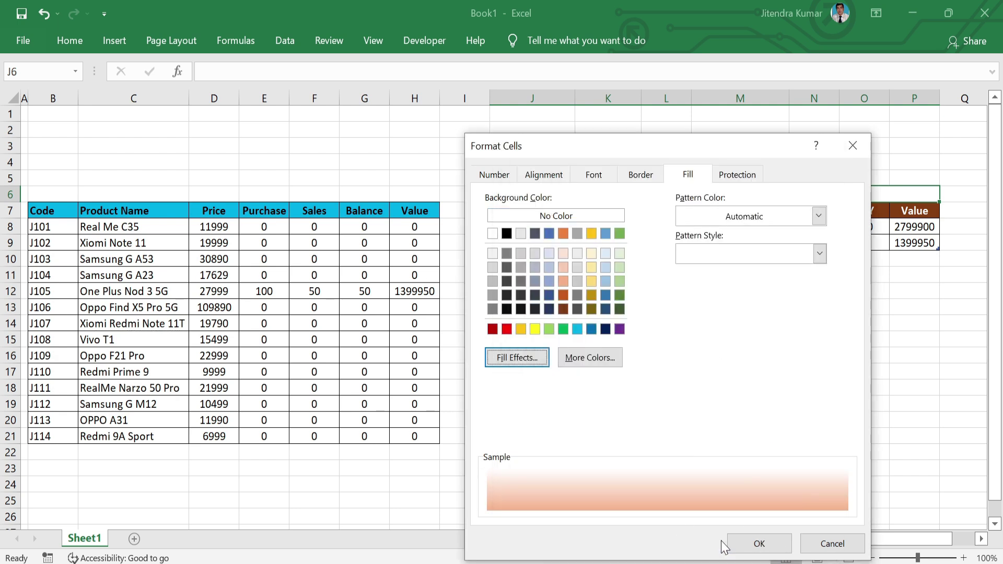
pyautogui.click(735, 544)
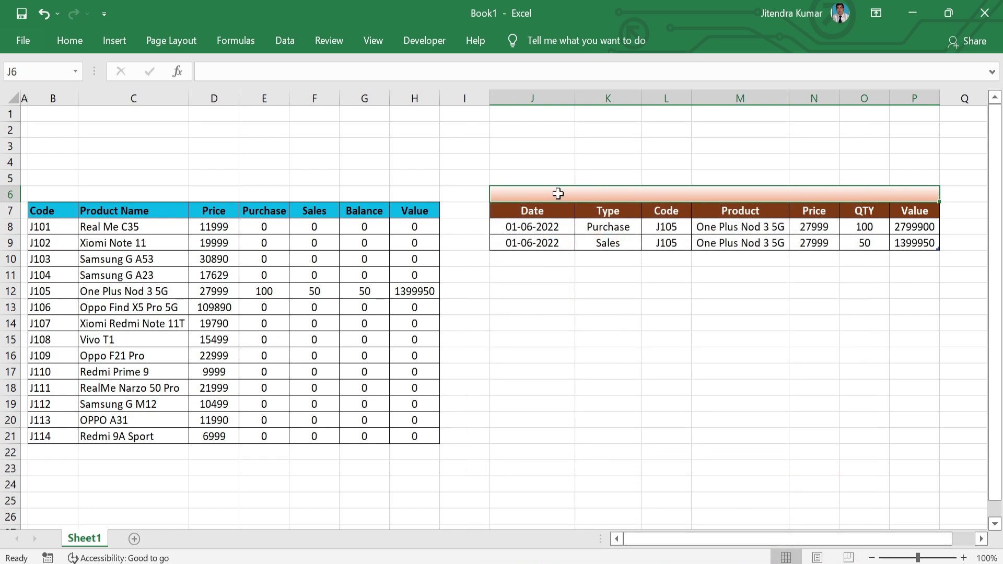
# - Apply thick outside borders to the merged header above the entry table
pyautogui.click(69, 40)
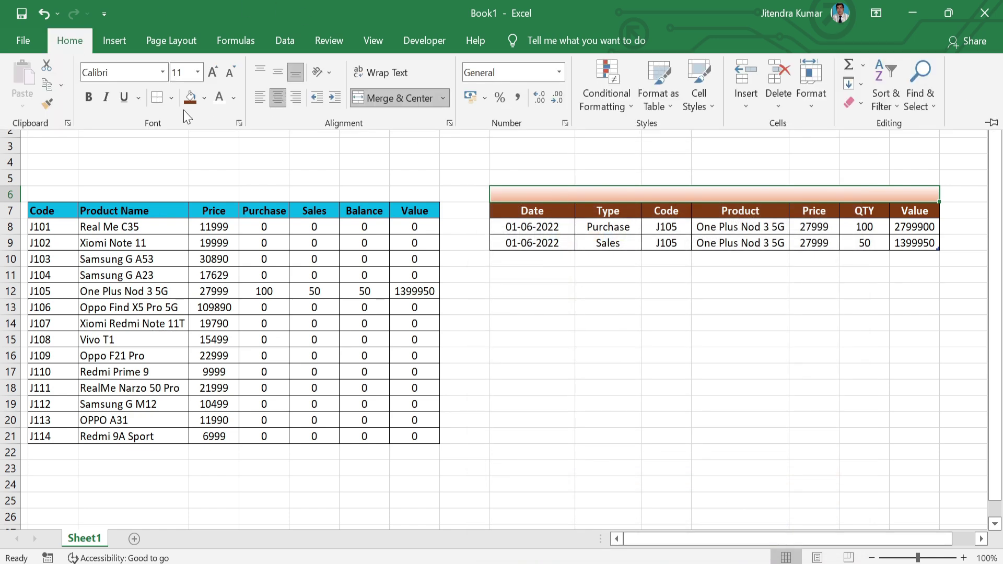
pyautogui.click(168, 98)
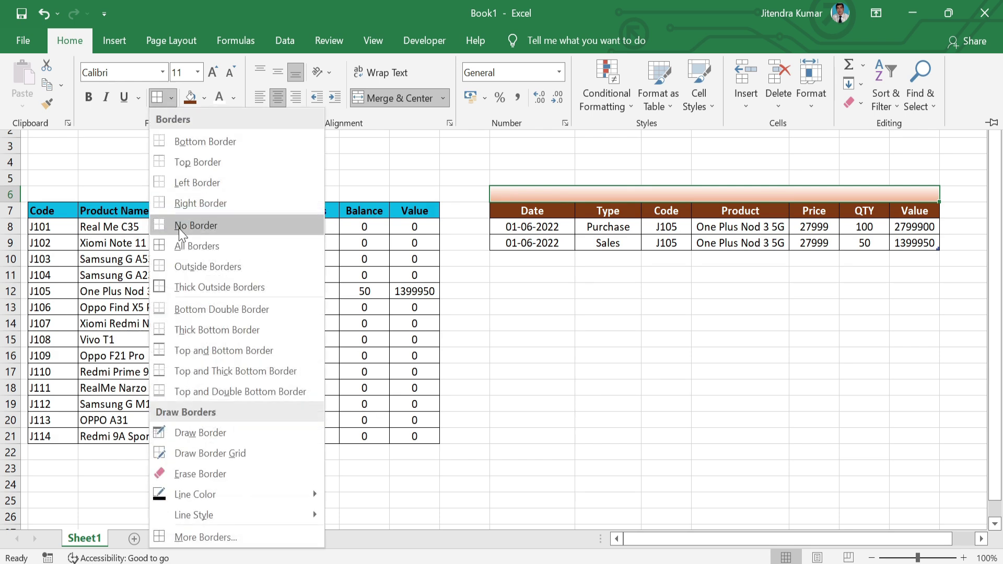
pyautogui.click(193, 290)
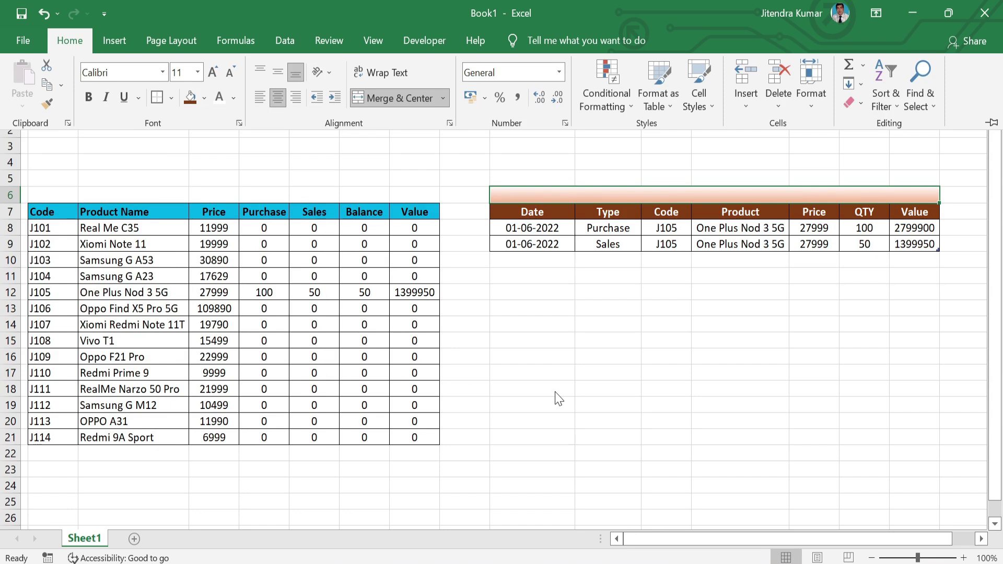
# - Enter the title Entry List in the merged header J6:P6 and set its font to Algerian
pyautogui.write('Entry List')
pyautogui.hotkey('ctrl', 'Return')
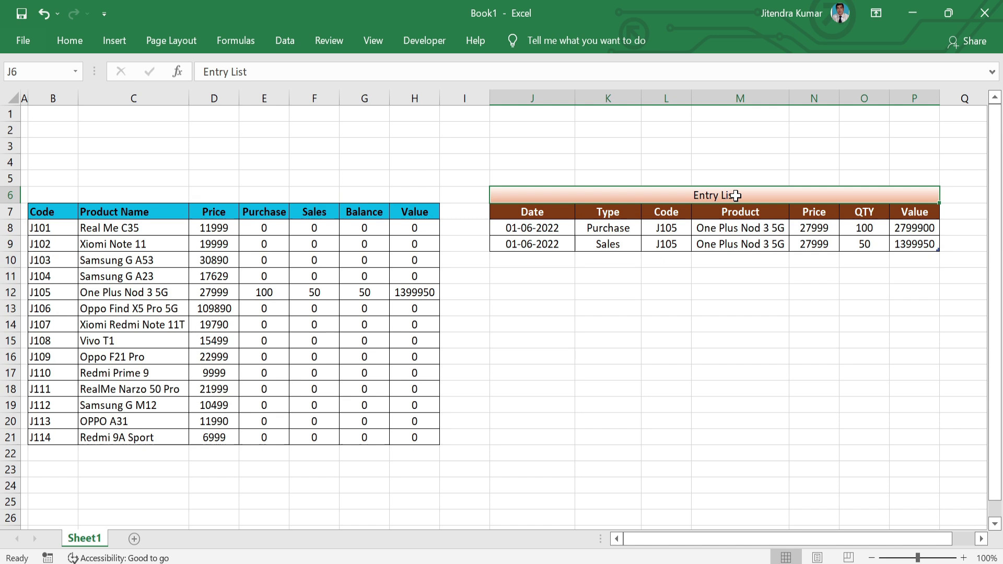
pyautogui.click(69, 38)
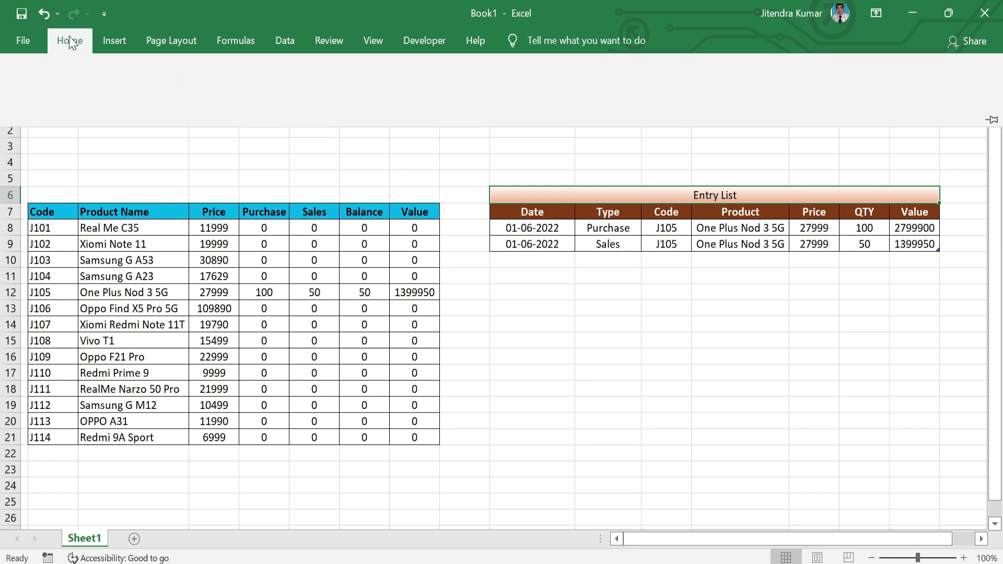
pyautogui.click(162, 72)
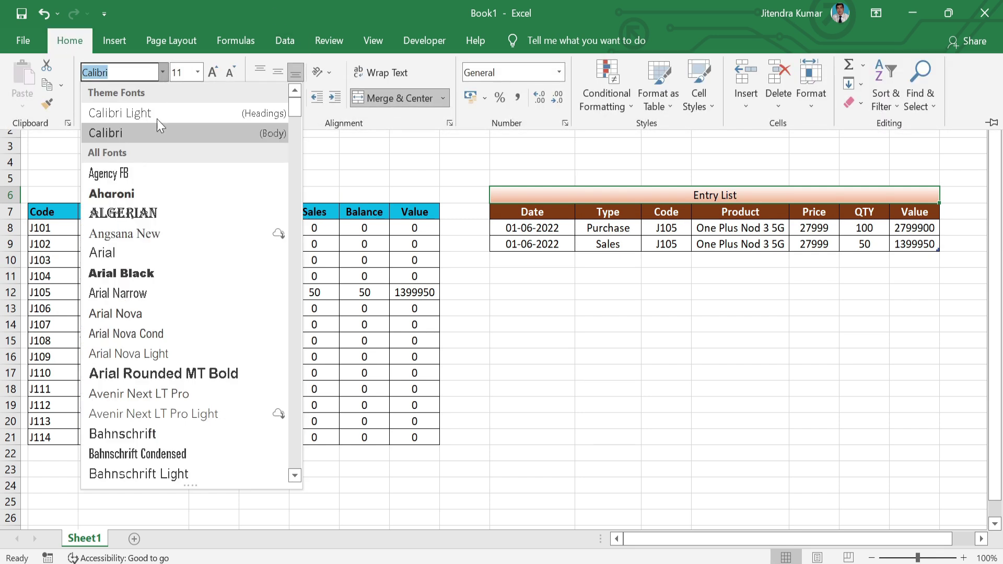
pyautogui.click(159, 213)
# - Merge and center the cells B6:H6 above the product list
pyautogui.moveTo(51, 196); pyautogui.dragTo(428, 194)
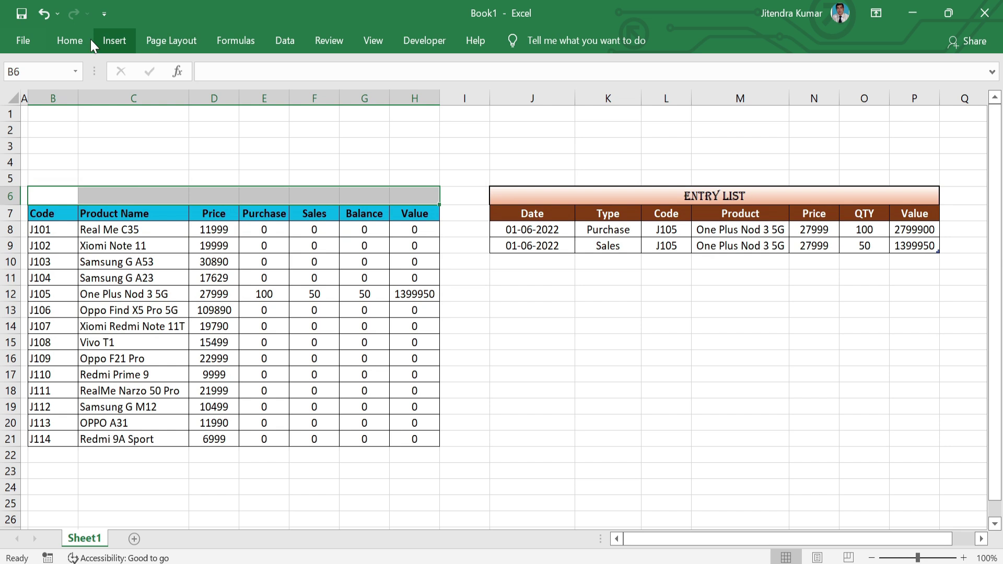
pyautogui.click(69, 42)
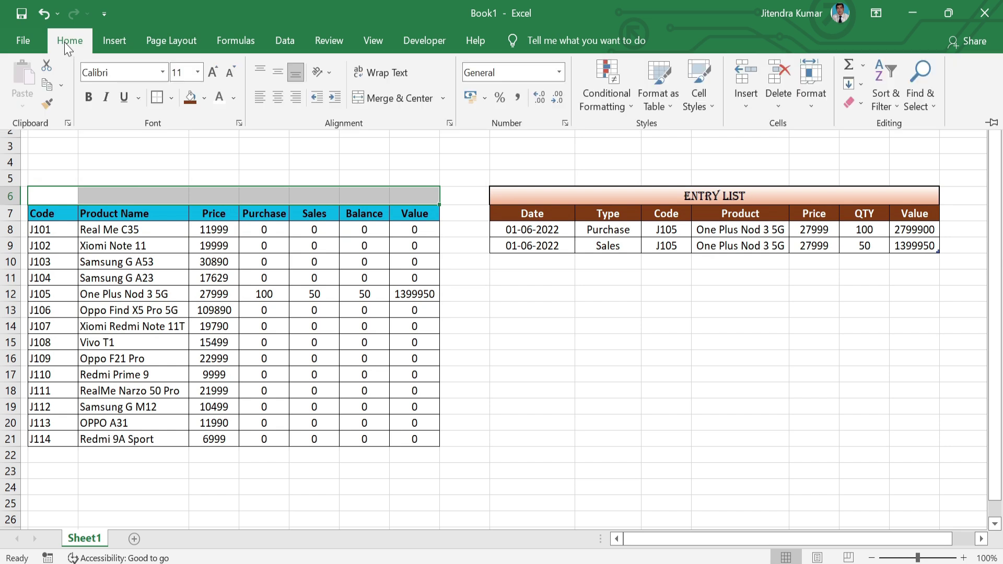
pyautogui.click(406, 99)
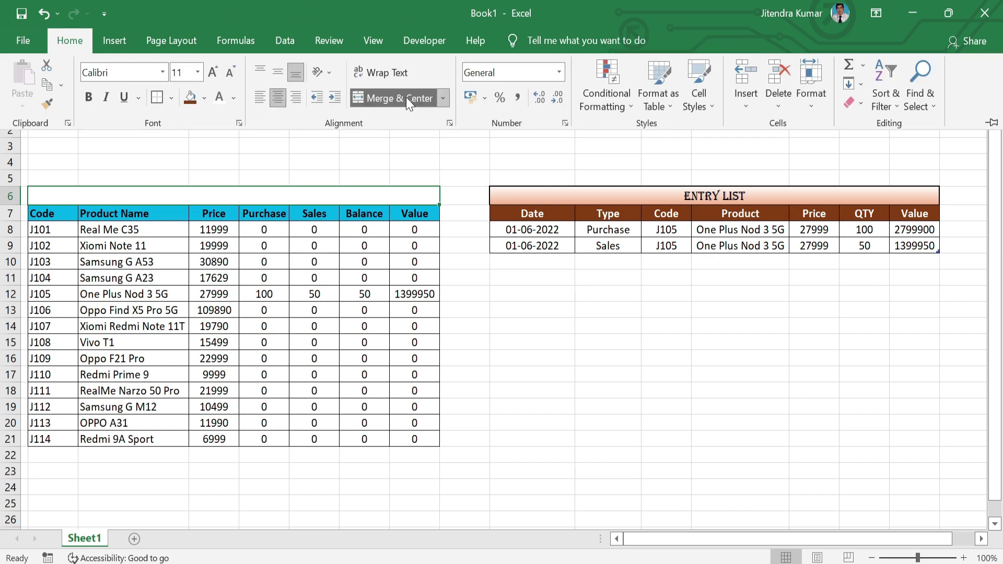
# - Fill the merged header B6:H6 with a horizontal two-color gradient from white to the standard light blue
pyautogui.click(352, 196)
pyautogui.rightClick(351, 197)
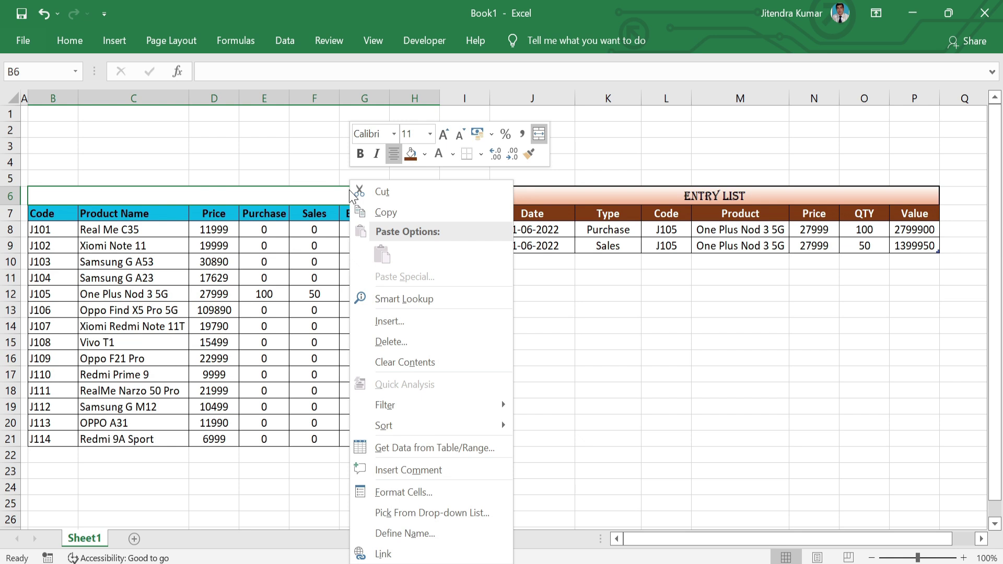
pyautogui.click(444, 486)
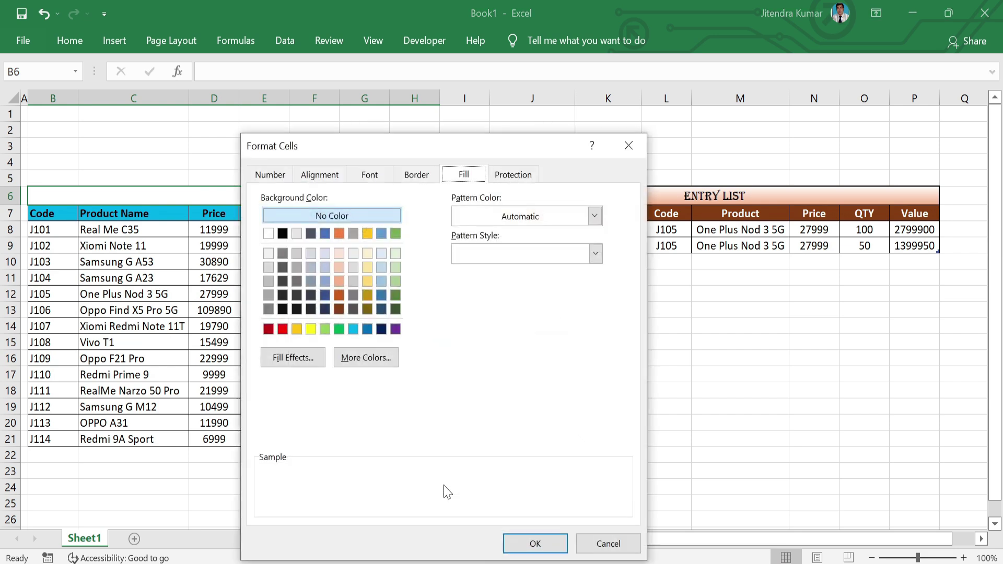
pyautogui.click(311, 364)
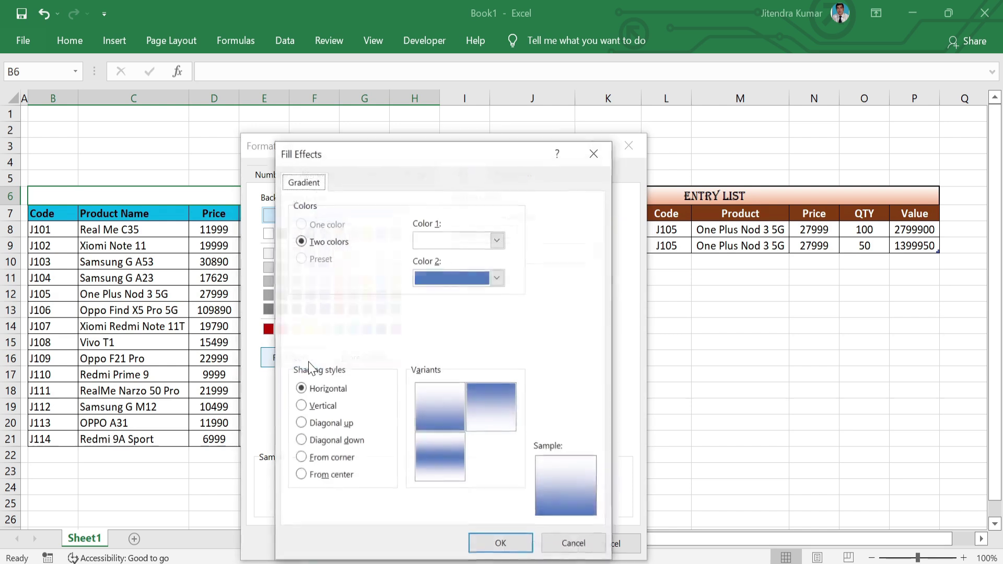
pyautogui.click(497, 279)
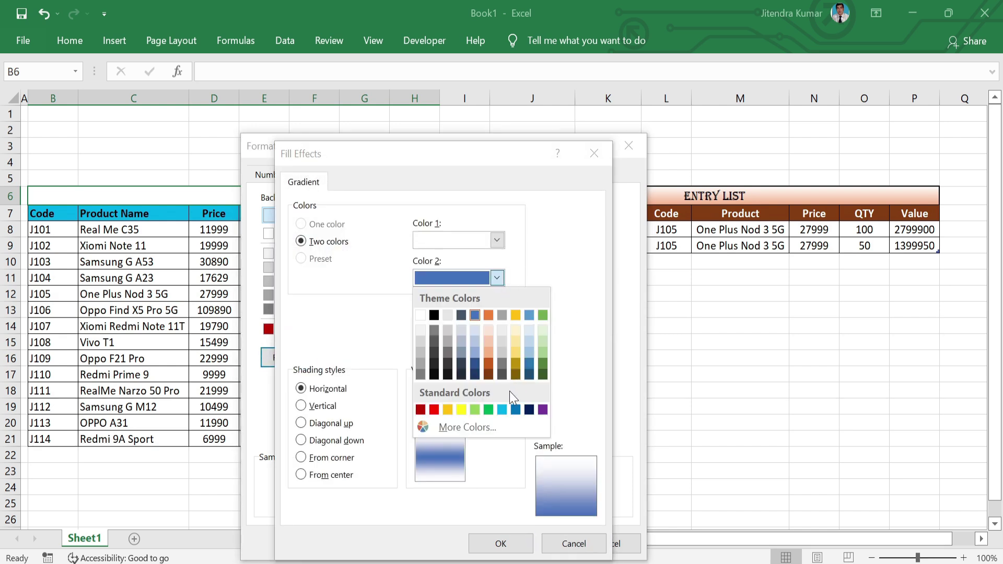
pyautogui.click(502, 410)
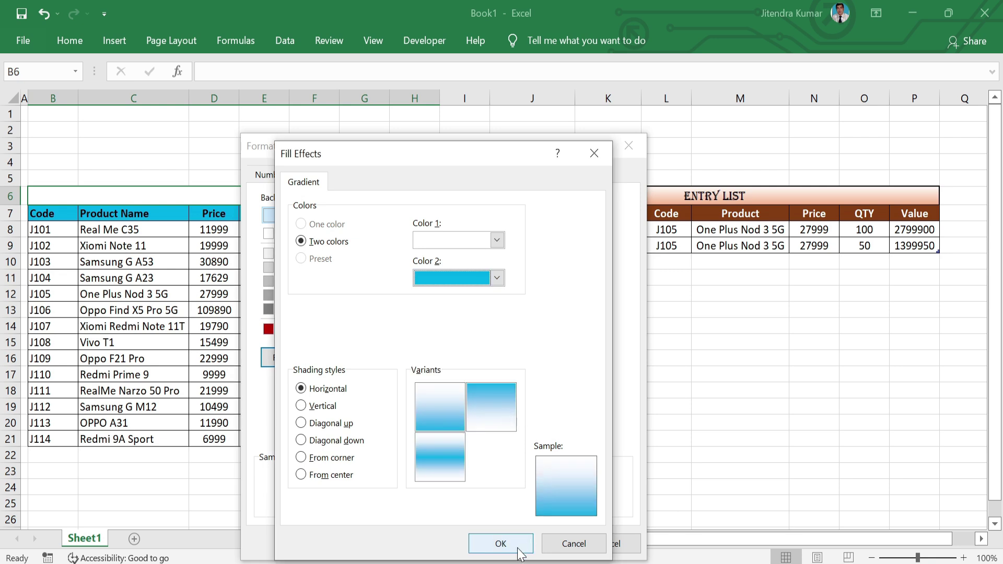
pyautogui.click(520, 549)
pyautogui.click(524, 546)
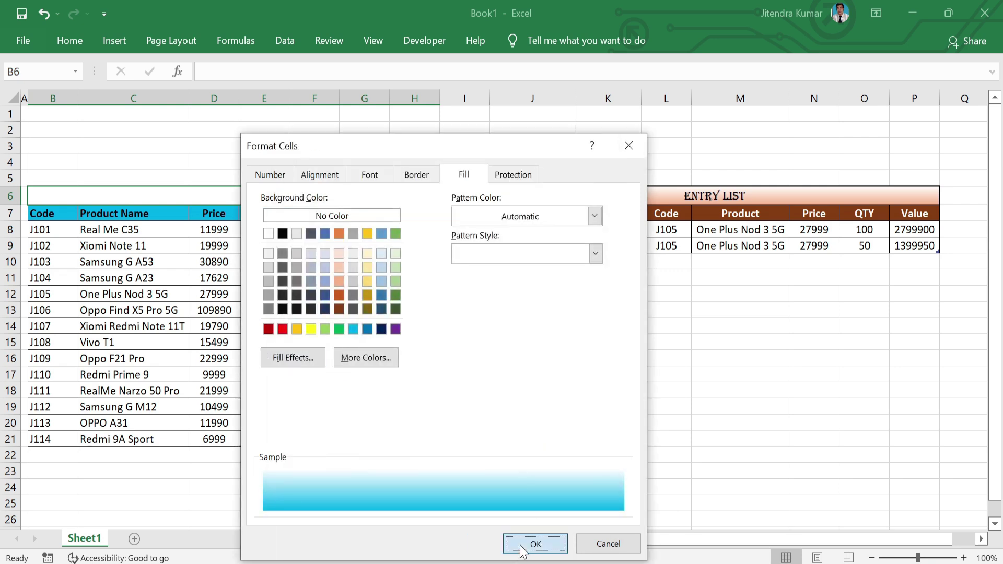
# - Give the merged header B6:H6 a thick outside border and enter the title Inventory List in it
pyautogui.click(71, 41)
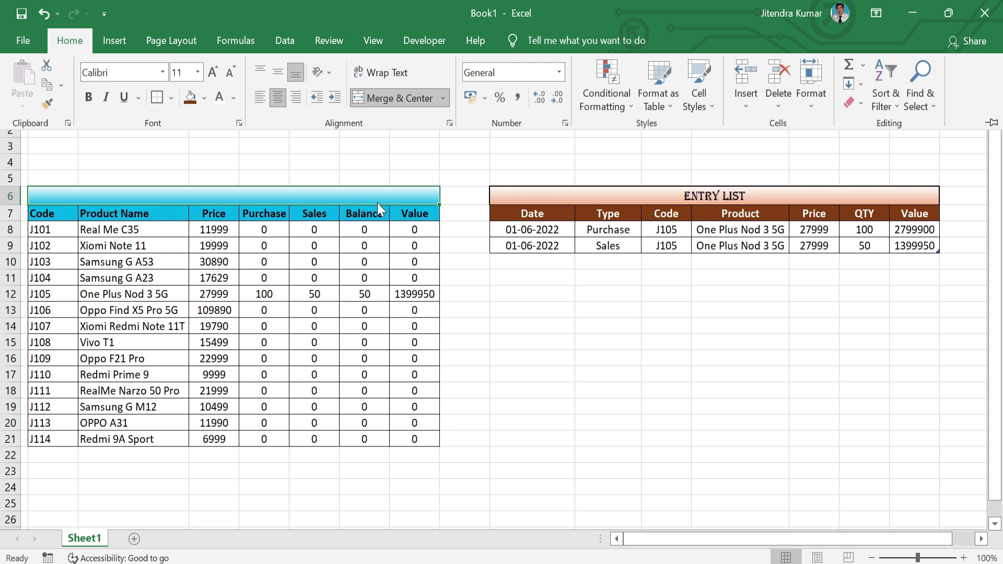
pyautogui.write('Inventory List')
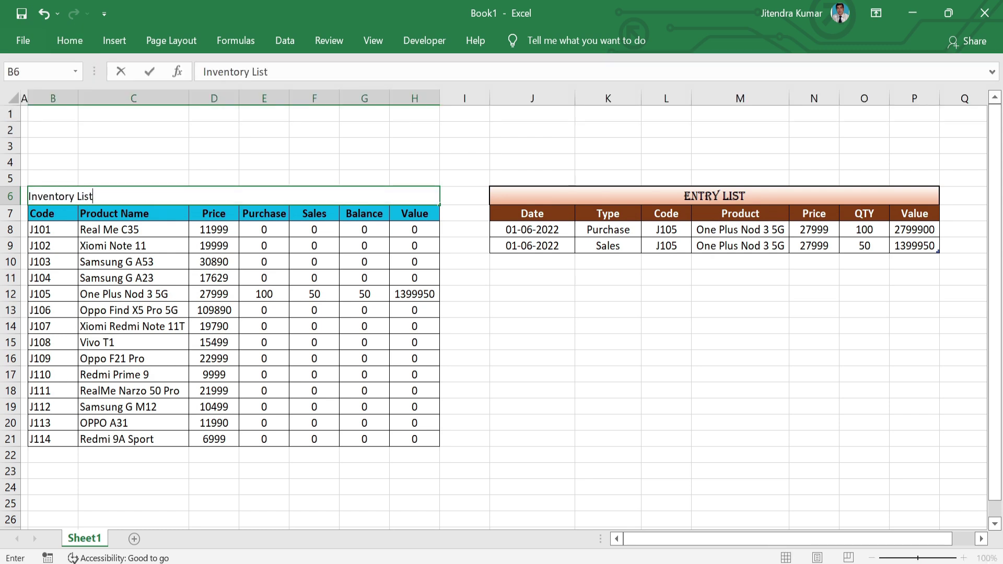
pyautogui.press('Return')
pyautogui.press('Up')
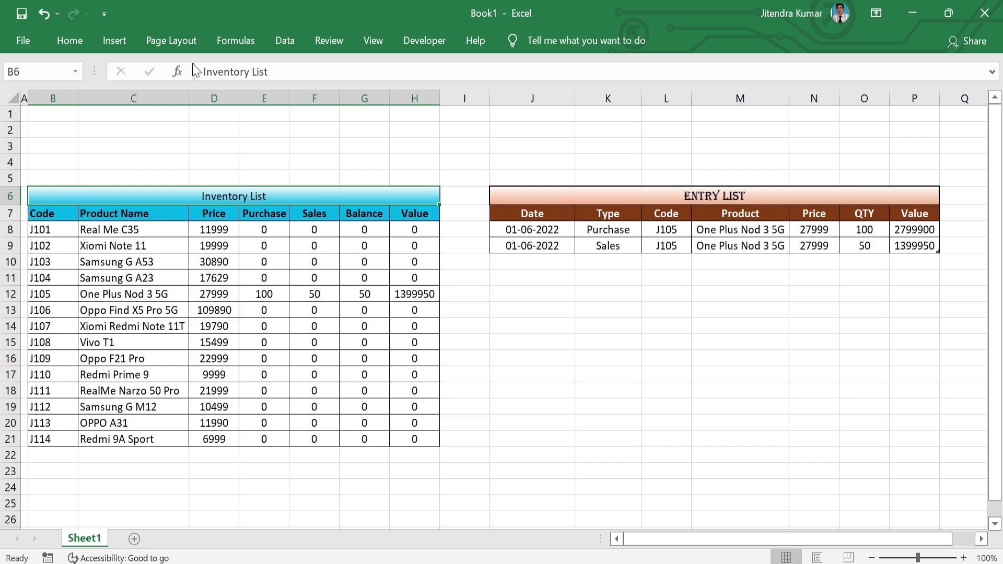
# - Set the font of the Inventory List title to Algerian
pyautogui.click(65, 42)
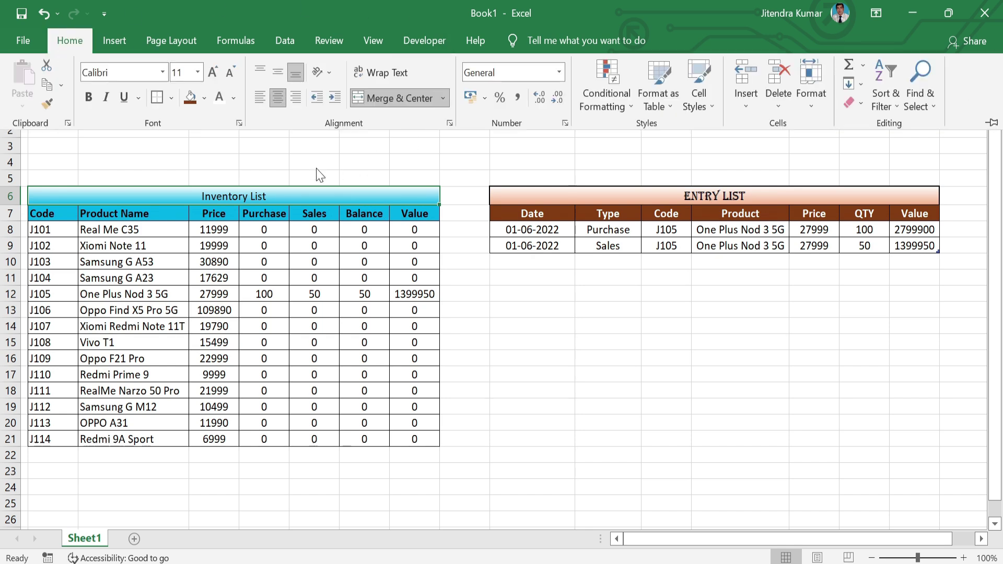
pyautogui.click(161, 72)
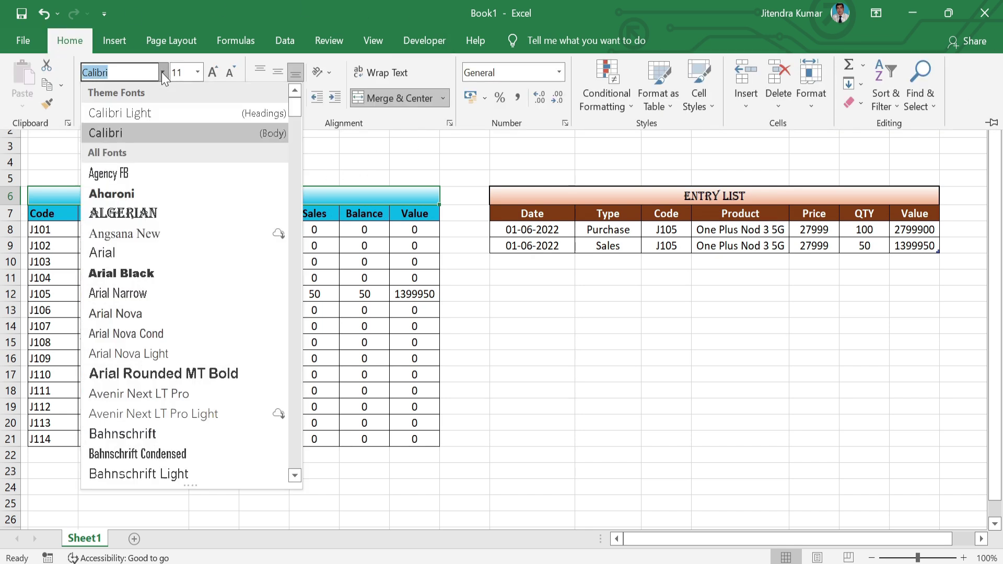
pyautogui.click(144, 213)
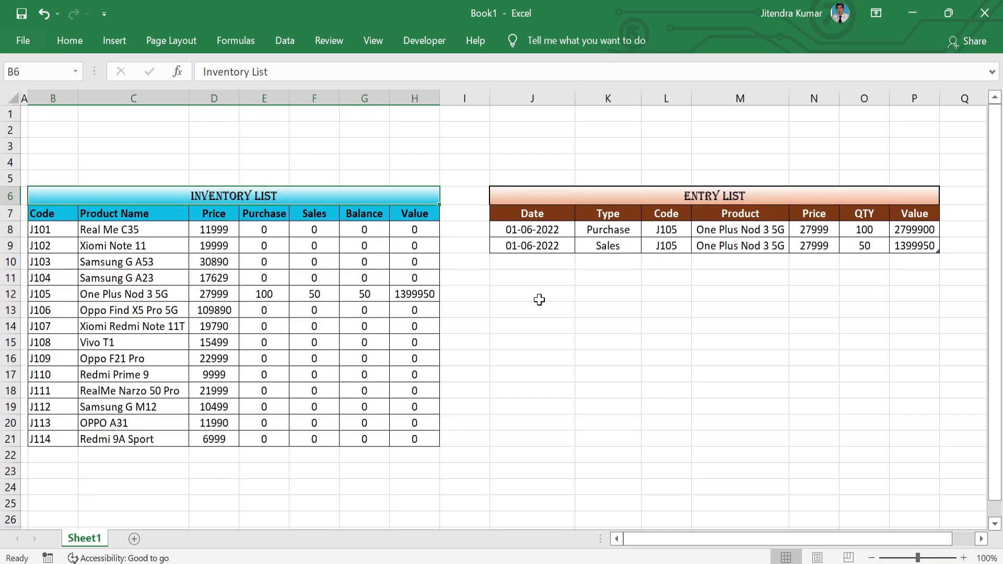
# - Fill entry row 10 with date 02-06-2022, type Purchase, code J103 and quantity 10
pyautogui.click(549, 261)
pyautogui.write('2/6/')
pyautogui.press('Tab')
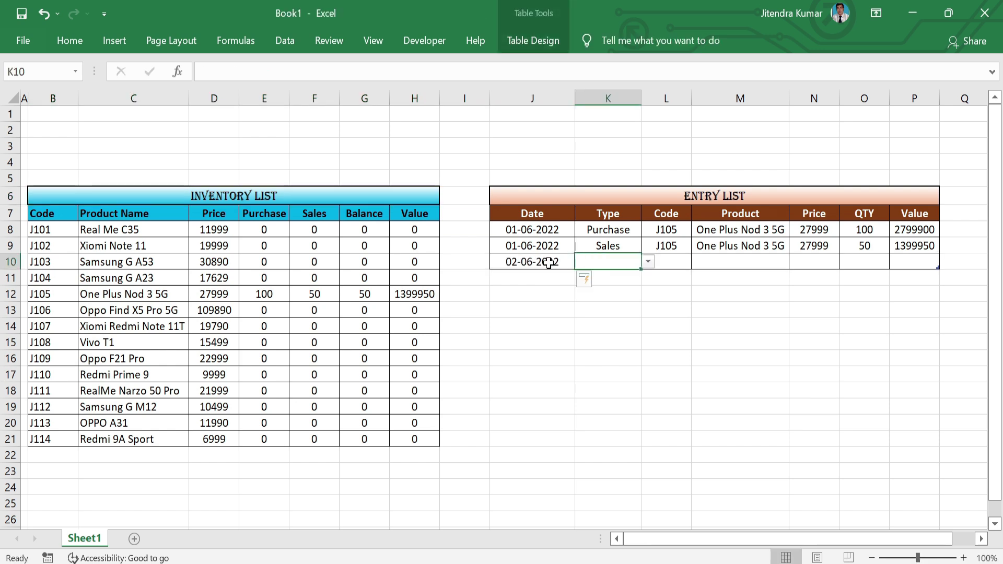
pyautogui.click(647, 261)
pyautogui.click(614, 277)
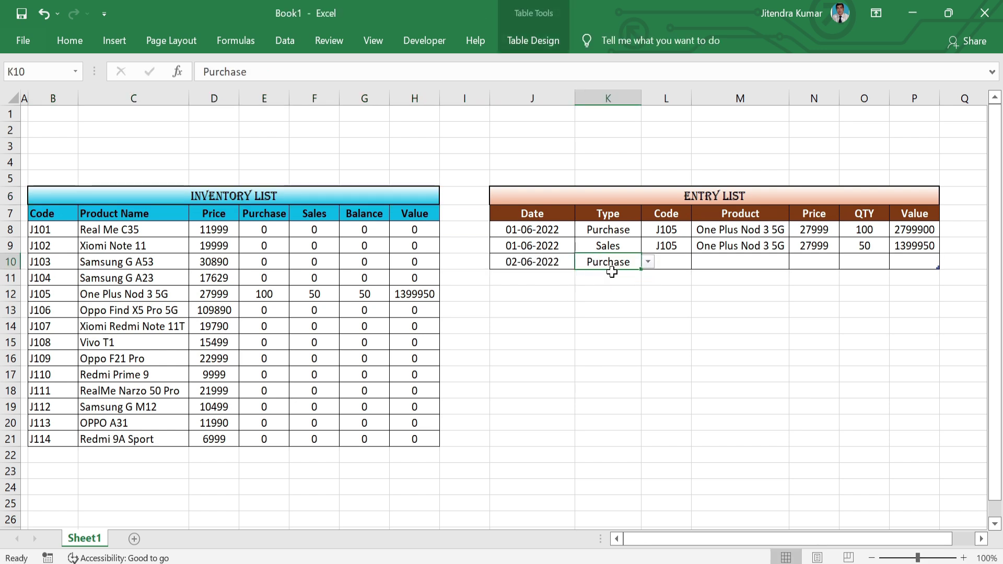
pyautogui.click(682, 261)
pyautogui.click(698, 261)
pyautogui.click(669, 299)
pyautogui.click(863, 266)
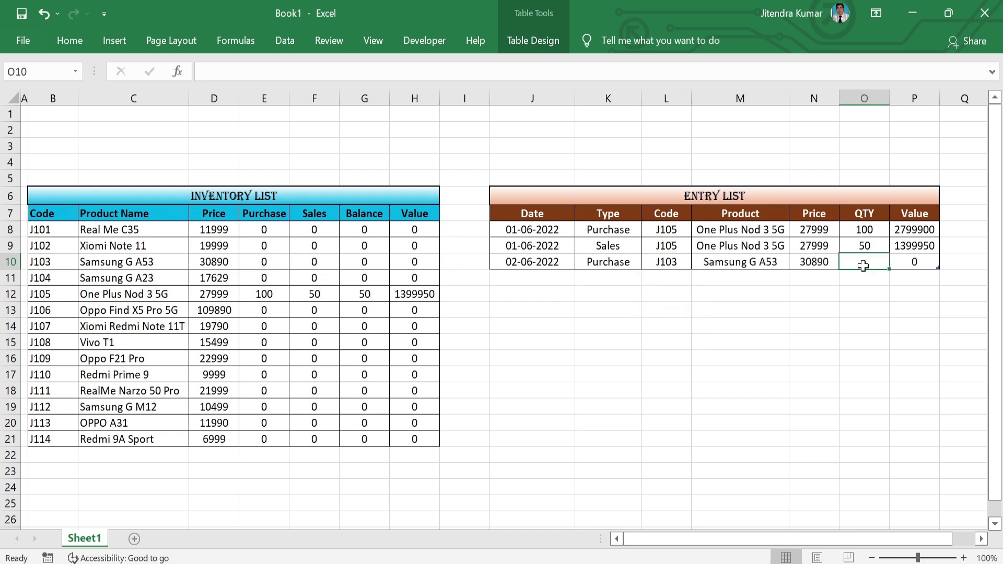
pyautogui.write('10')
pyautogui.press('Return')
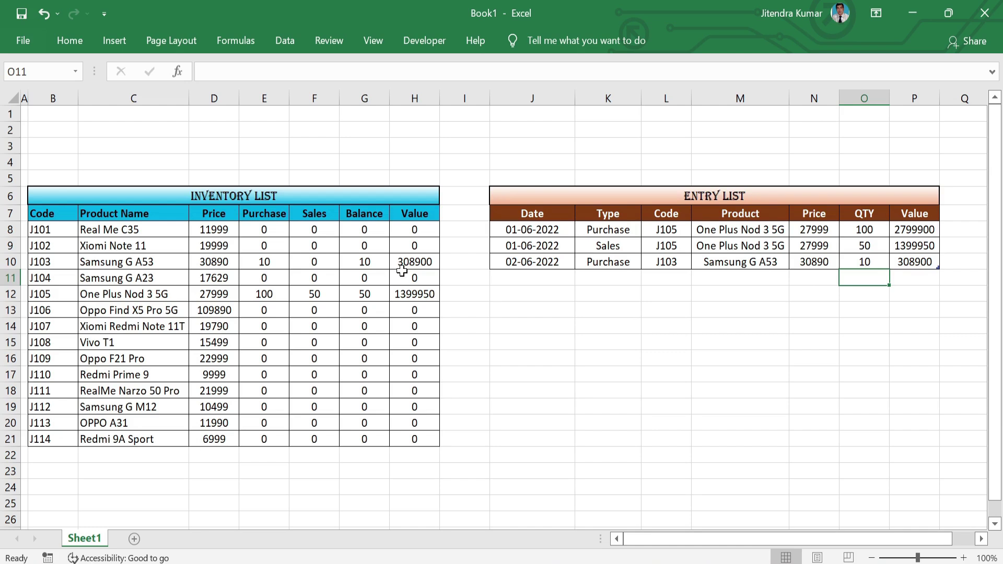
# - Fill entry row 11 with date 02-06-2022, type Purchase, code J103 and quantity 20
pyautogui.click(559, 279)
pyautogui.write('2/6')
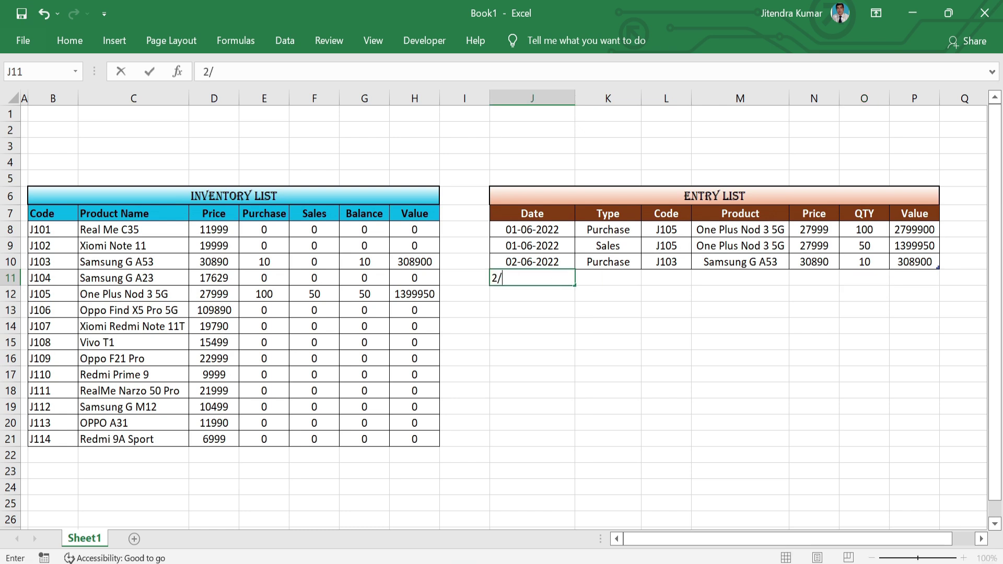
pyautogui.press('Tab')
pyautogui.click(648, 277)
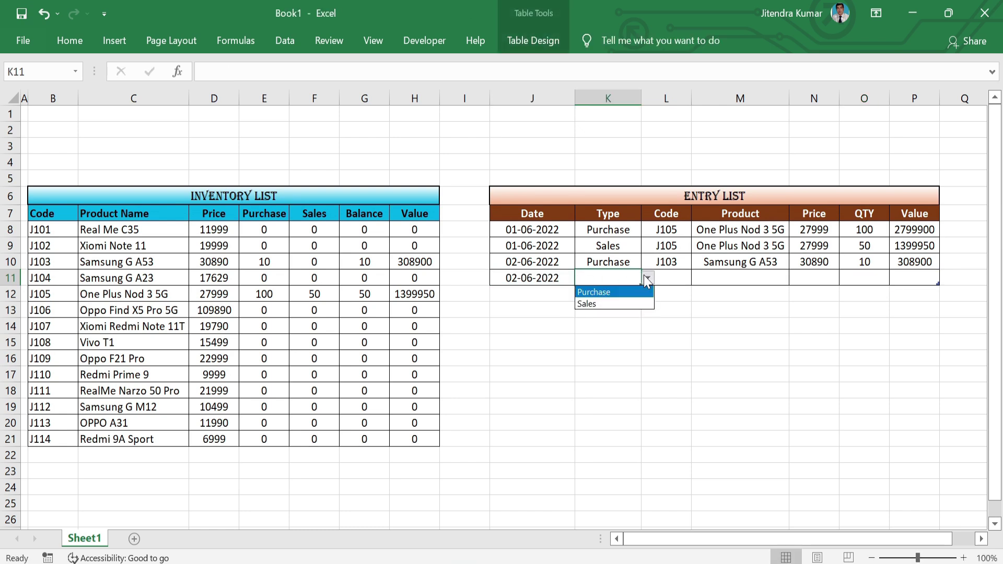
pyautogui.click(601, 292)
pyautogui.click(679, 279)
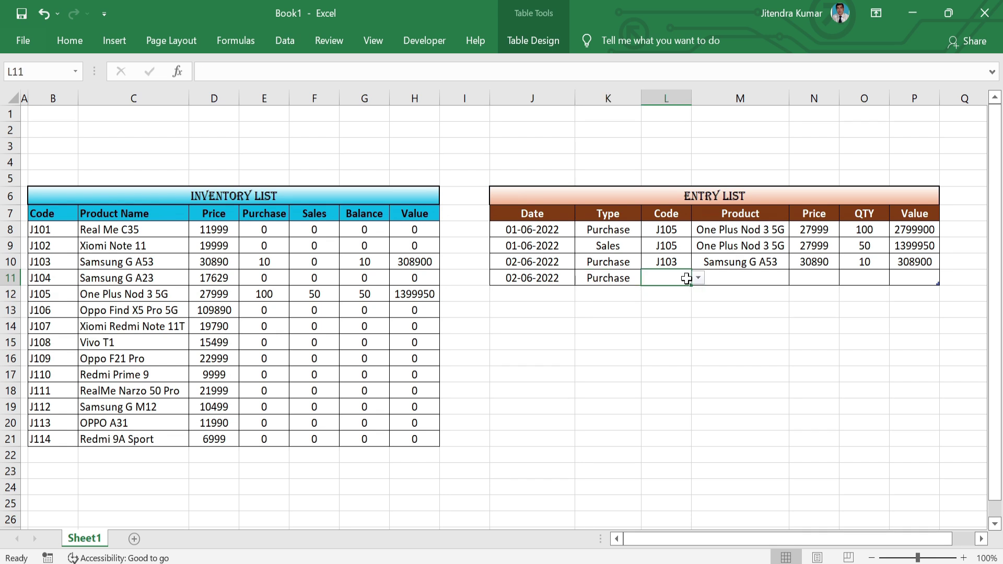
pyautogui.click(698, 277)
pyautogui.click(667, 315)
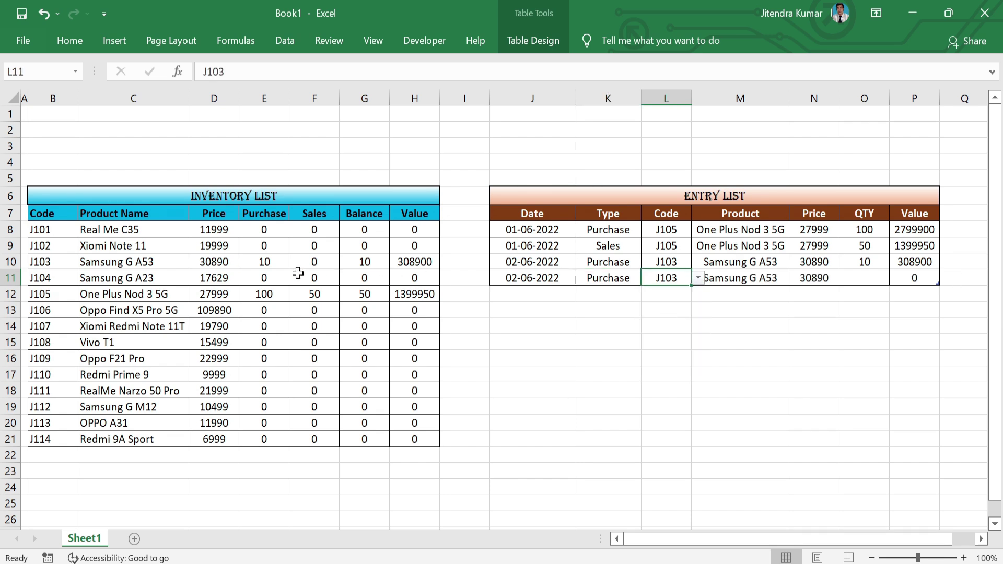
pyautogui.click(884, 277)
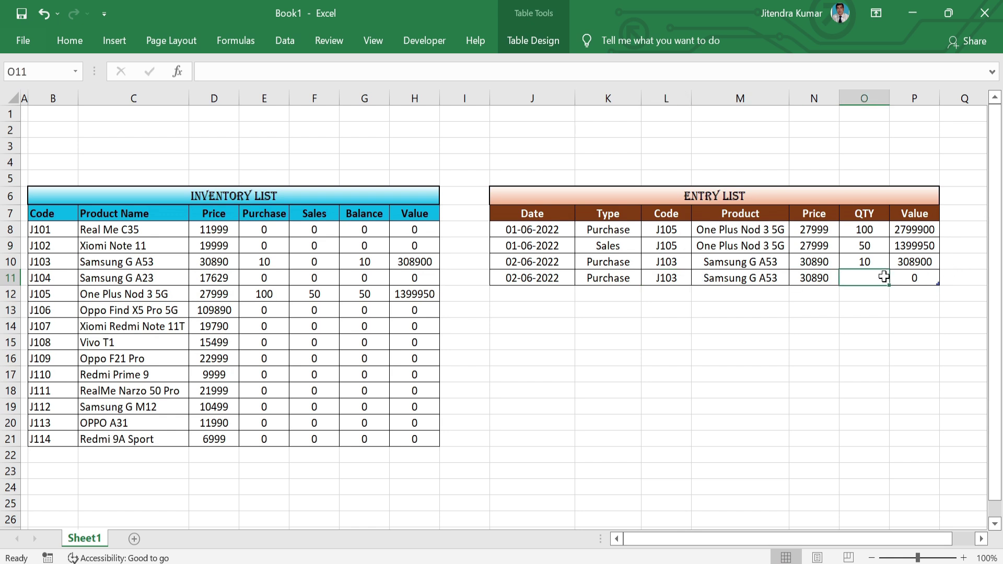
pyautogui.write('20')
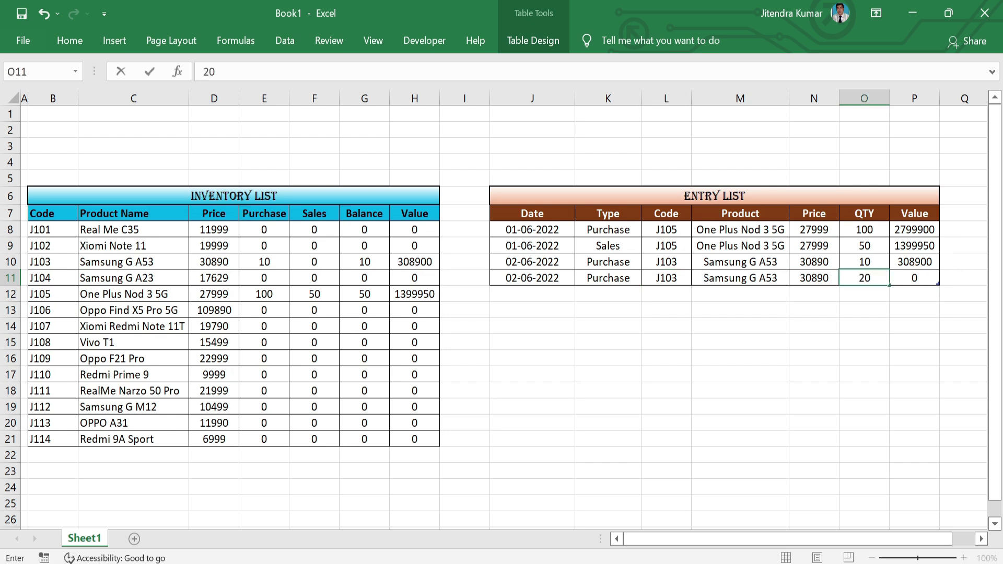
pyautogui.press('Return')
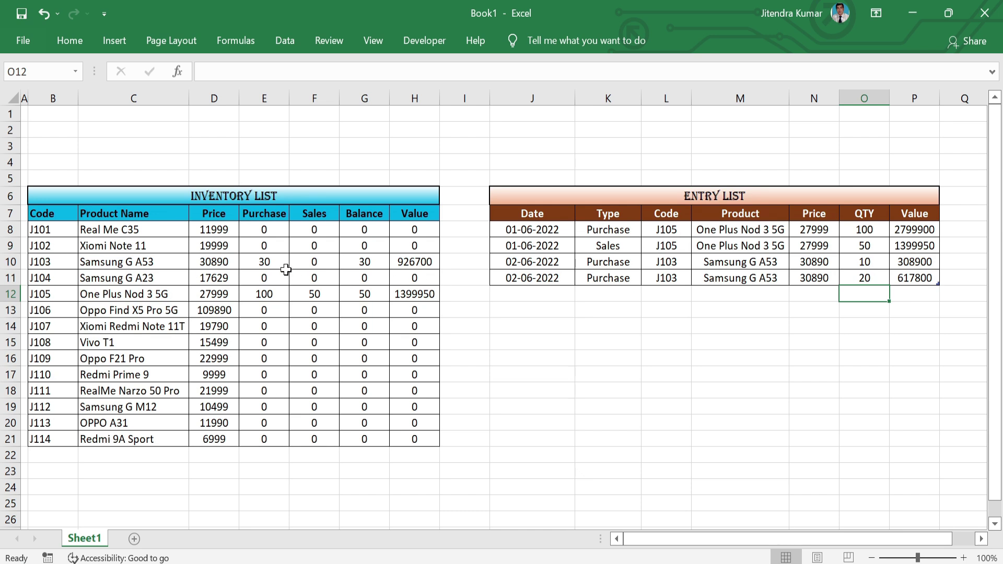
pyautogui.click(494, 454)
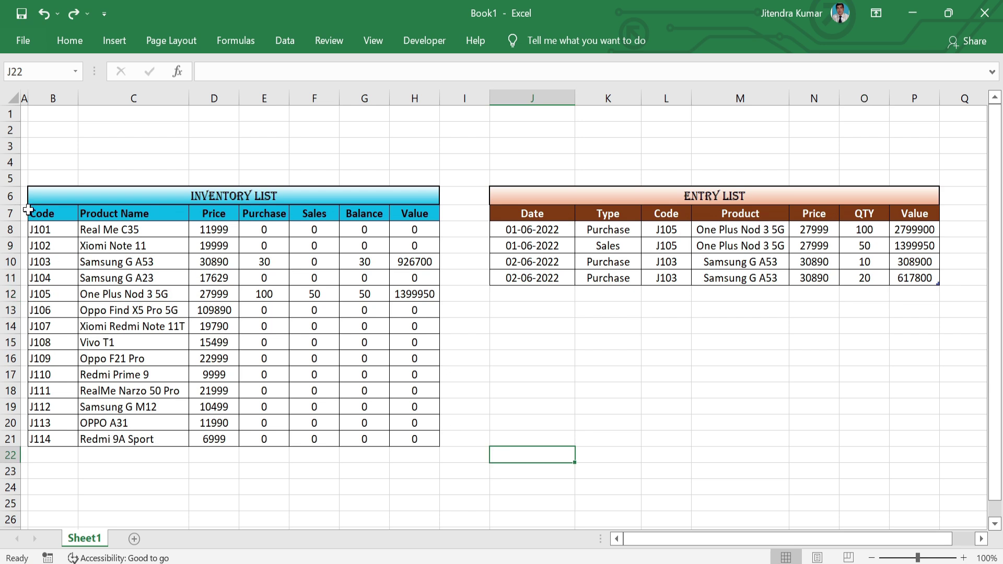
# - Convert the inventory range B7:H21 into a table with headers
pyautogui.moveTo(32, 212); pyautogui.dragTo(413, 442)
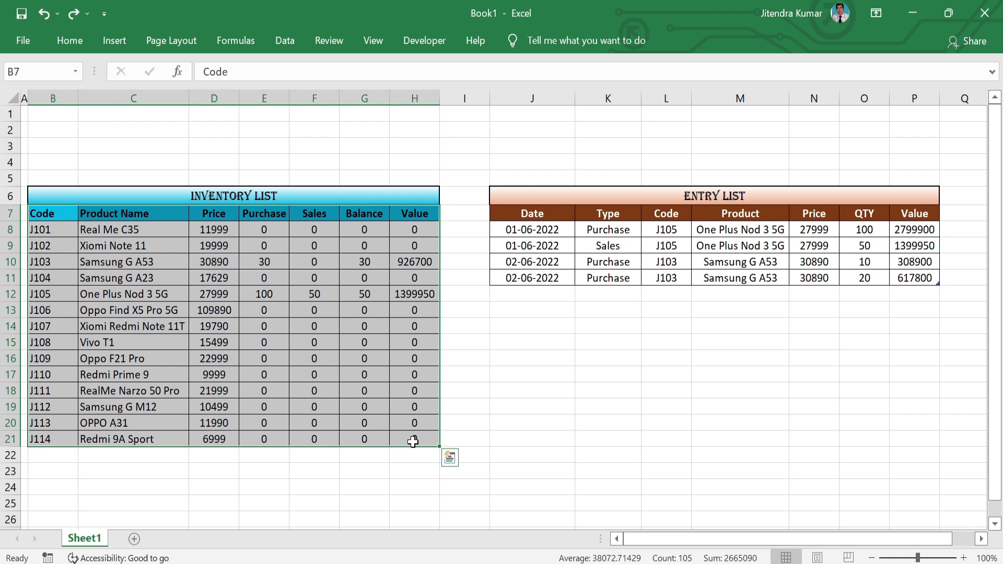
pyautogui.hotkey('ctrl', 't')
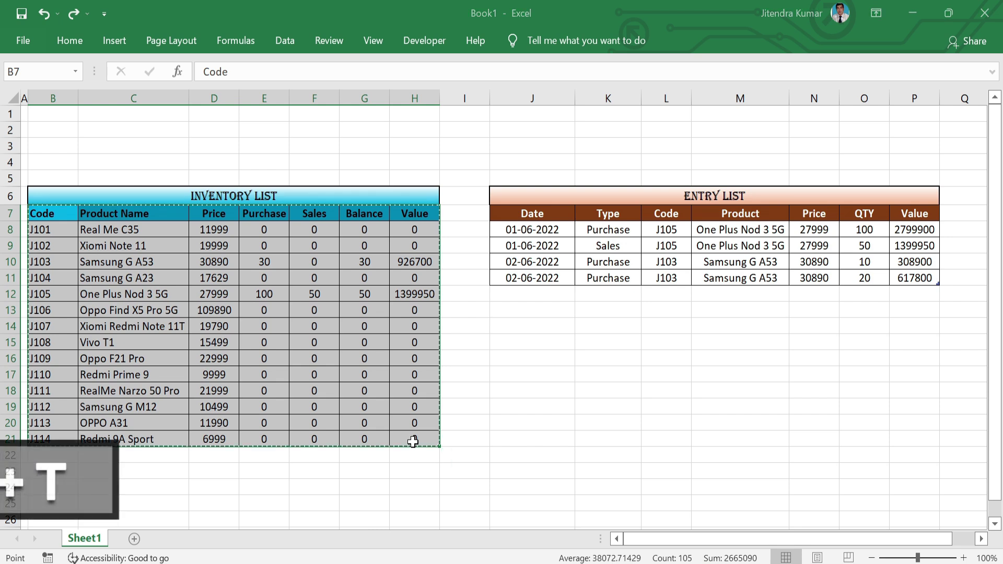
pyautogui.click(719, 434)
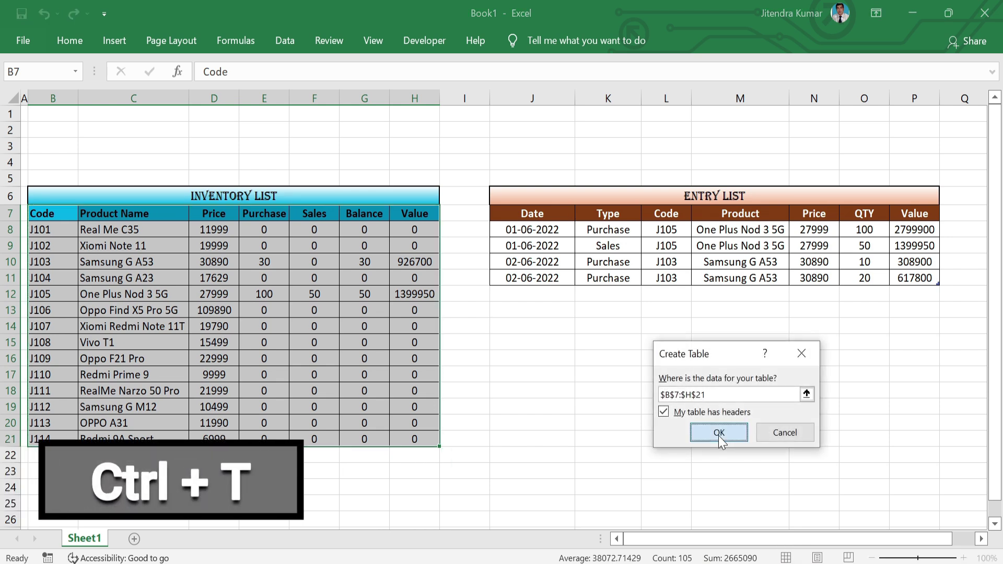
# - Clear the inventory table's style and remove the filter buttons from its header row
pyautogui.click(527, 42)
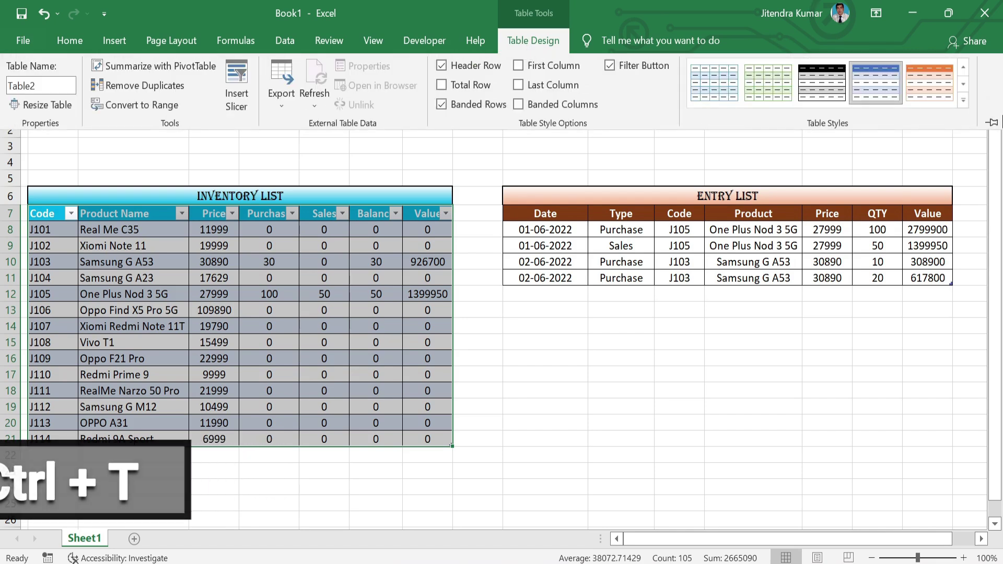
pyautogui.click(964, 106)
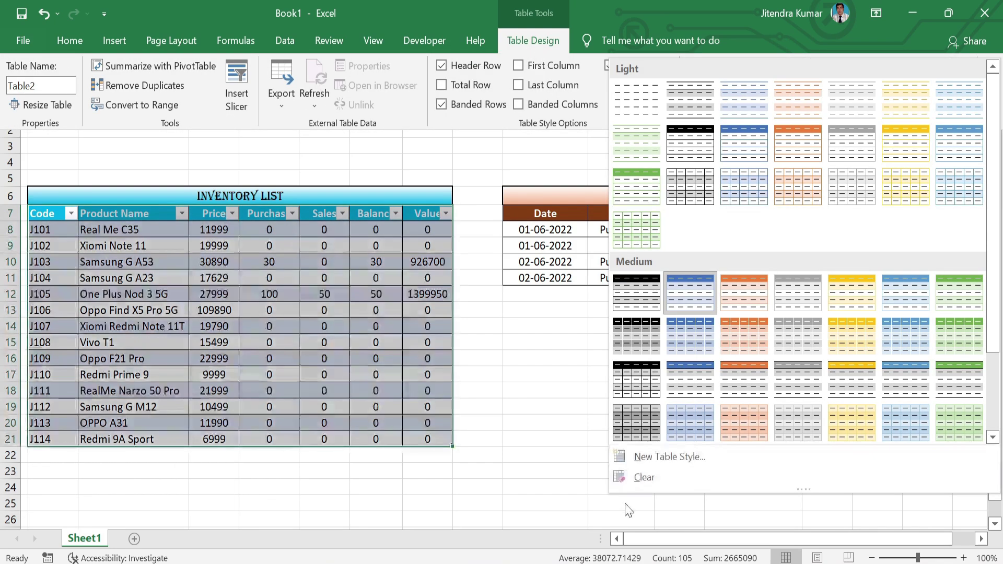
pyautogui.click(639, 478)
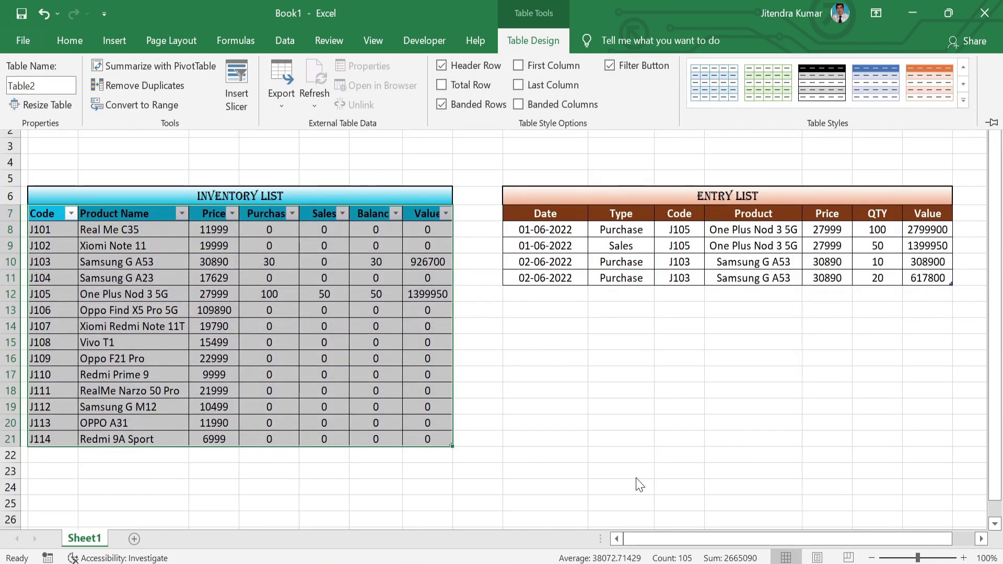
pyautogui.hotkey('ctrl', 'shift', 'l')
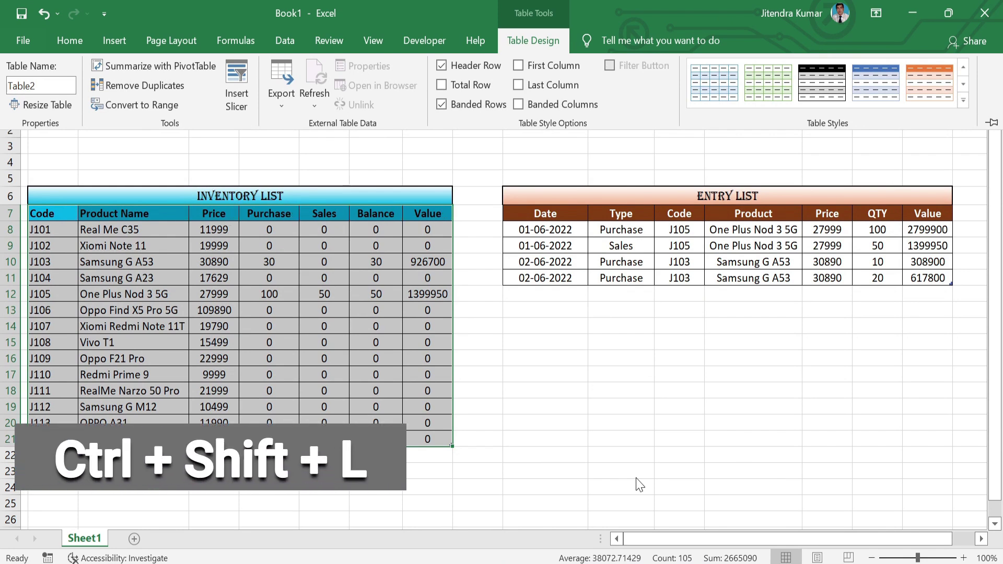
pyautogui.click(546, 380)
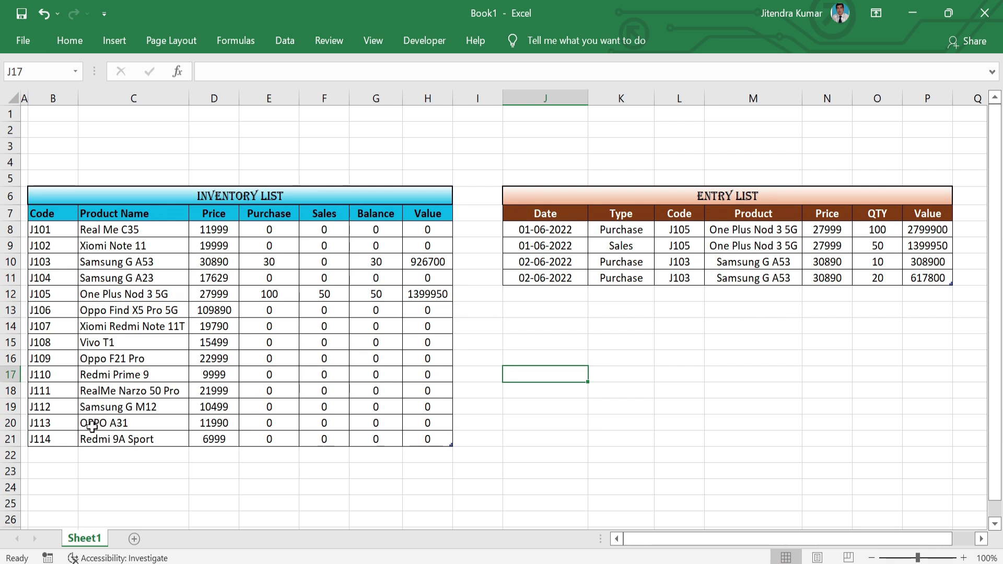
# - Add a product in inventory row 22 with code J115, name Nokia 1 and price 7000
pyautogui.click(65, 455)
pyautogui.write('J115')
pyautogui.click(139, 459)
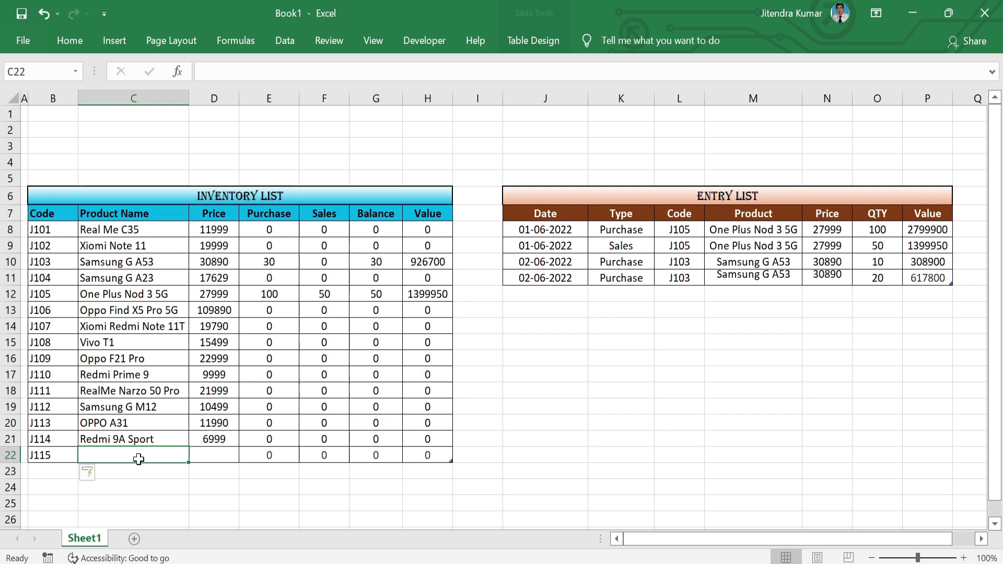
pyautogui.write('N')
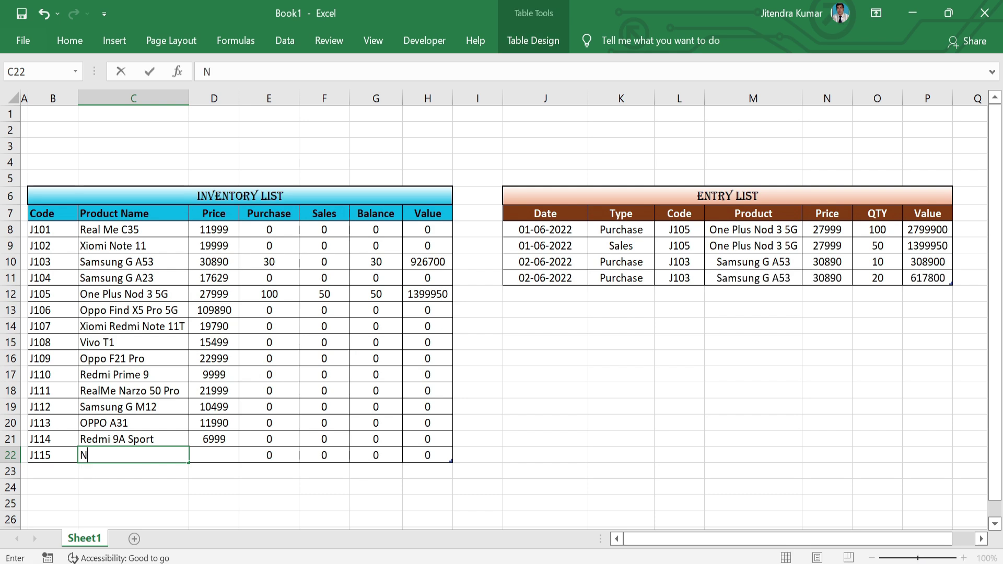
pyautogui.write('okia 1')
pyautogui.click(216, 452)
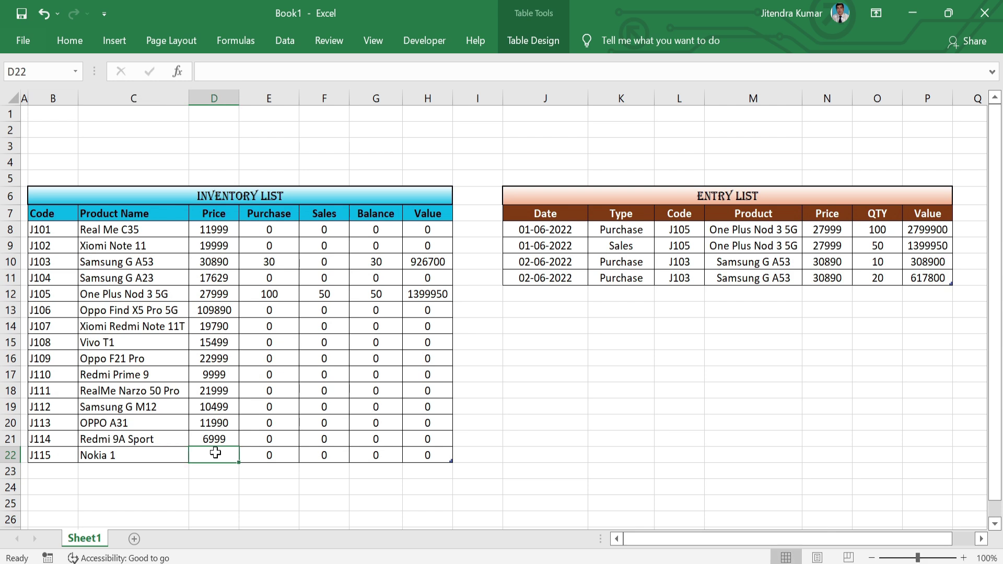
pyautogui.write('70000')
pyautogui.press('BackSpace')
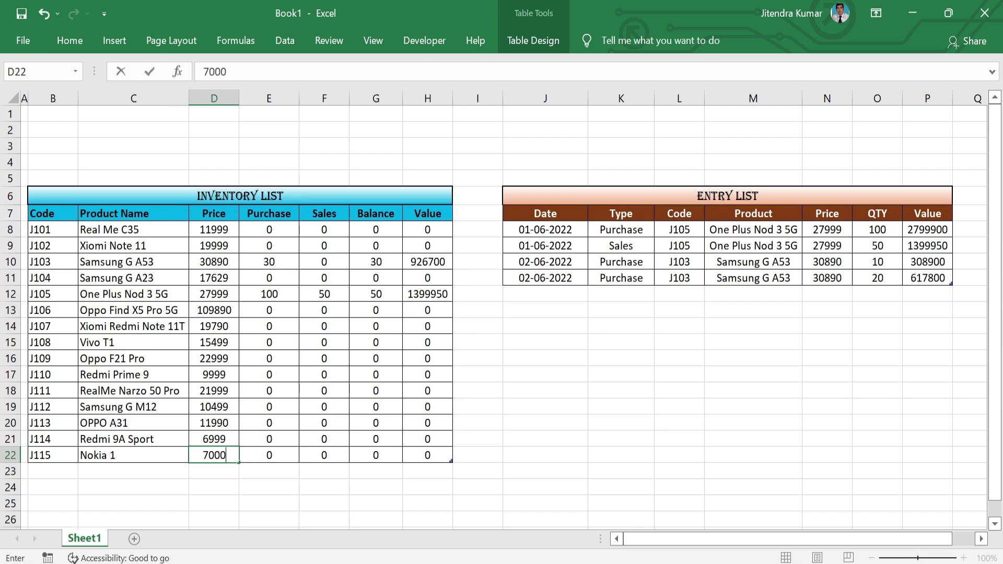
pyautogui.press('Return')
# - Change the product code in entry row 11 to J115
pyautogui.click(695, 275)
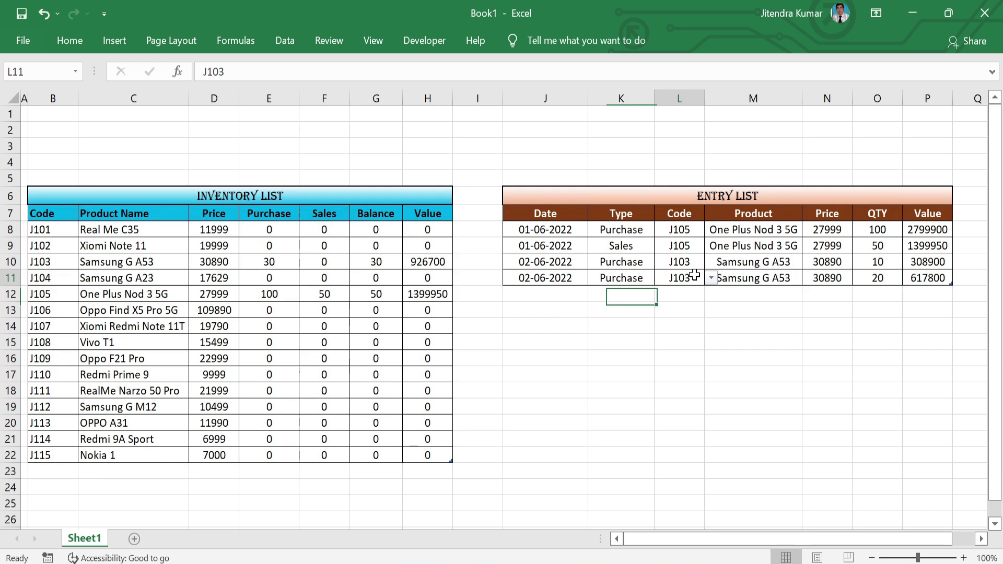
pyautogui.click(711, 278)
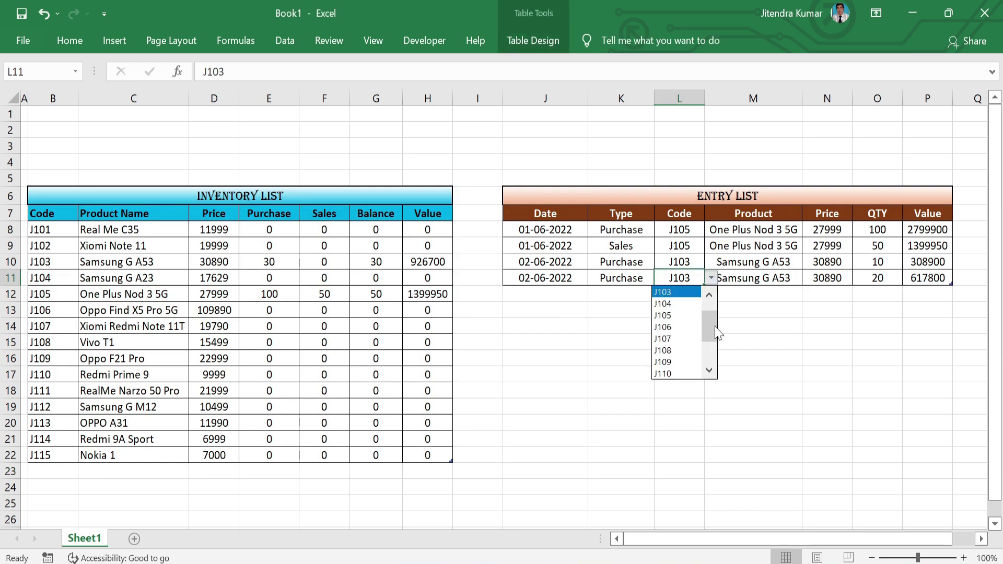
pyautogui.moveTo(717, 332); pyautogui.dragTo(716, 352)
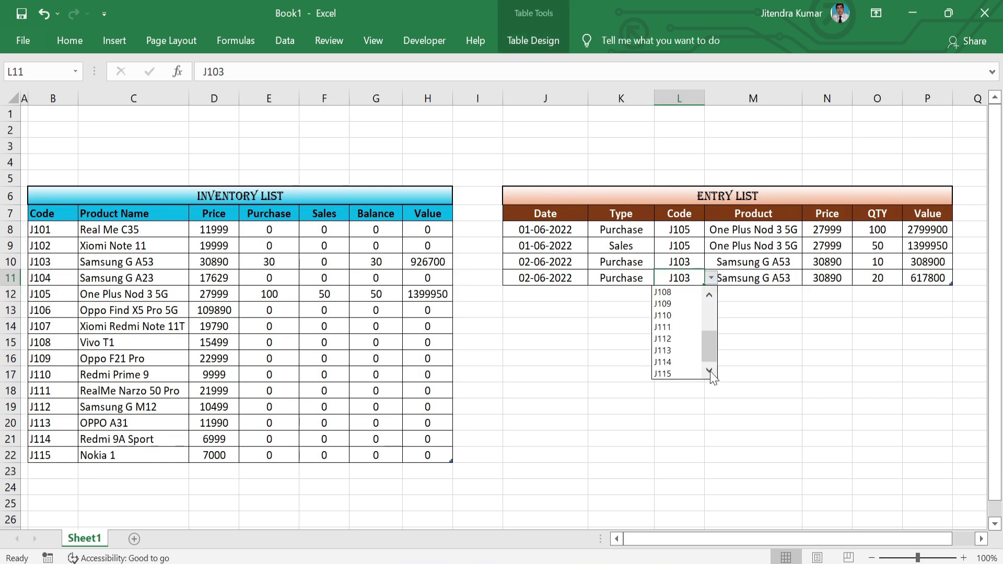
pyautogui.click(677, 374)
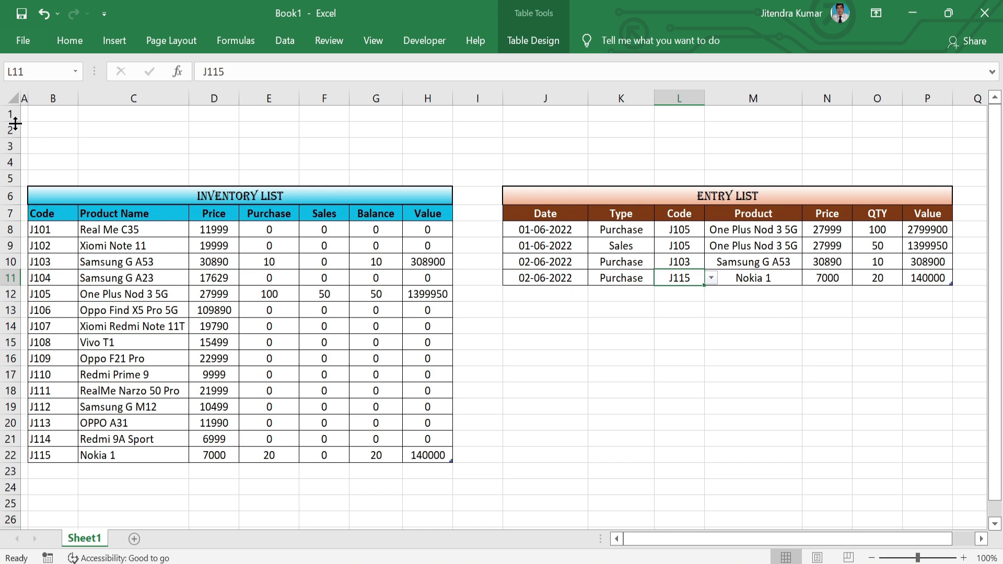
# - Increase the height of row 1 to about double, and merge and center cells A1:Q1
pyautogui.moveTo(15, 123); pyautogui.dragTo(908, 111)
pyautogui.hotkey('shift', 'Right')
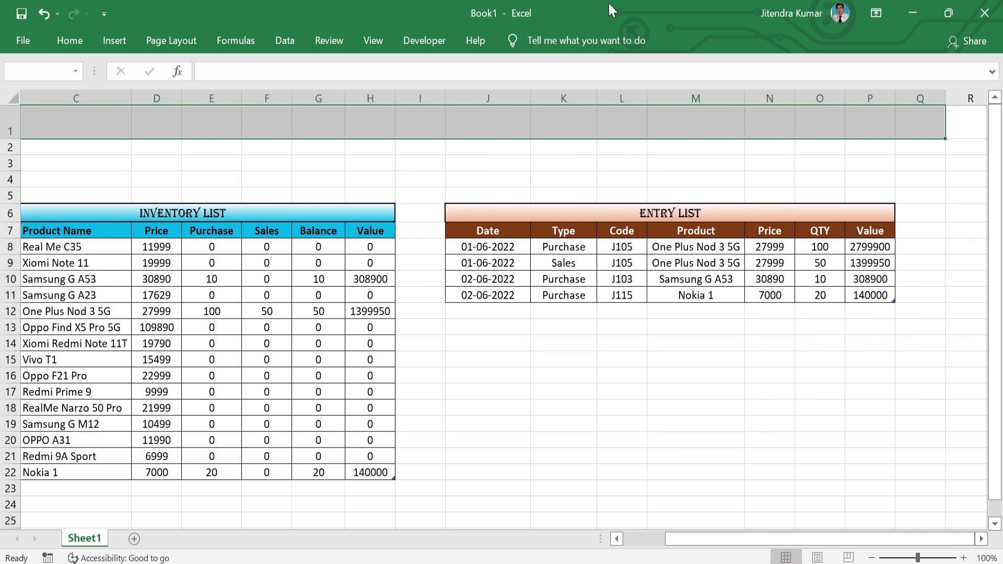
pyautogui.click(79, 46)
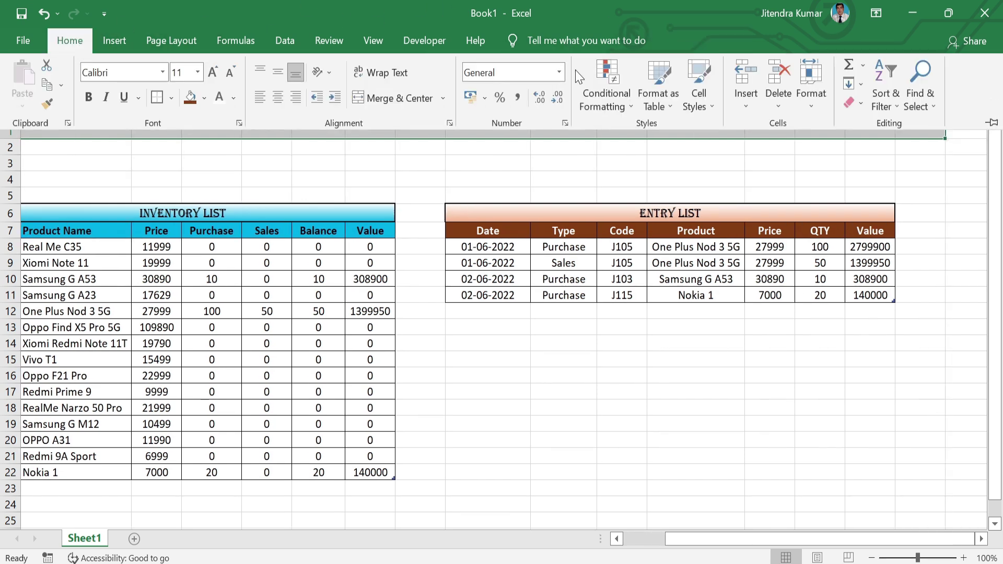
pyautogui.click(405, 94)
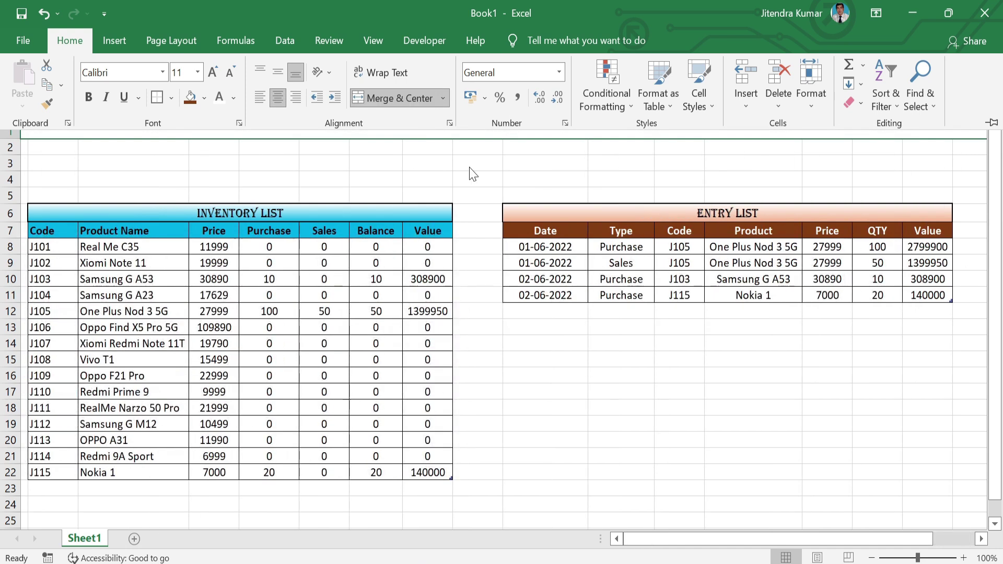
# - Fill the merged row 1 banner with dark brown and enter the title ABC Mobile Store in it
pyautogui.click(193, 102)
pyautogui.click(439, 186)
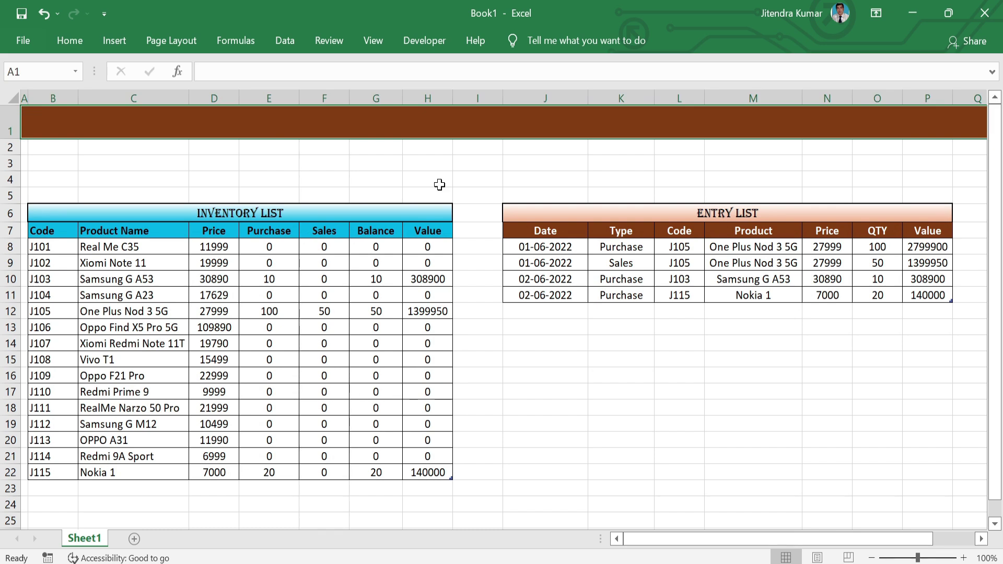
pyautogui.write('ABC Mobile Store')
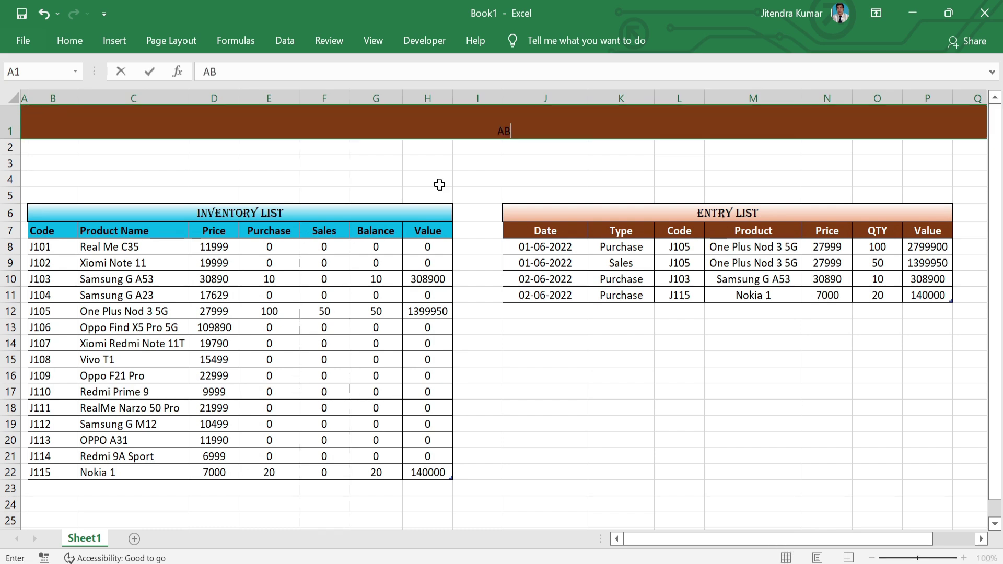
pyautogui.click(629, 181)
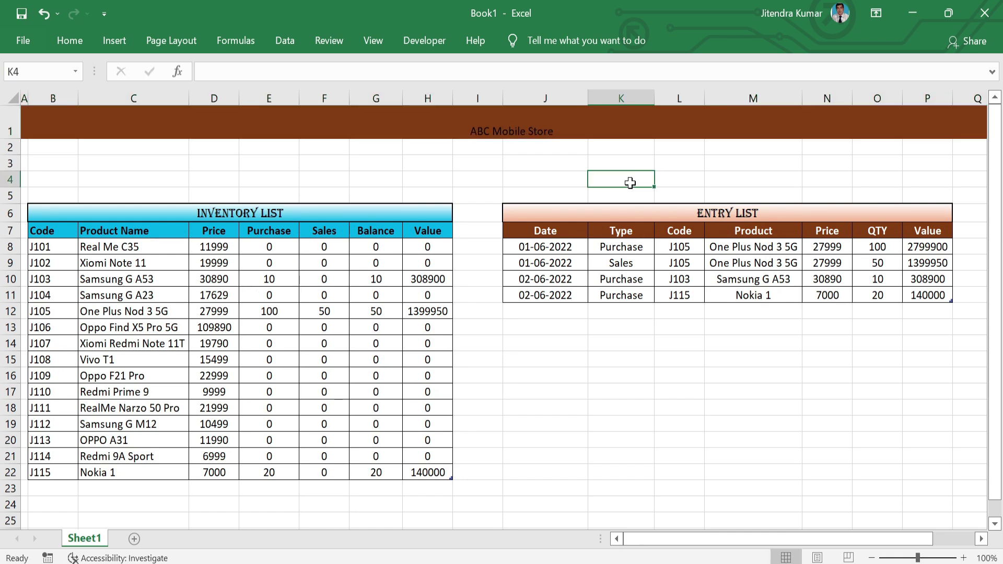
# - Set the ABC Mobile Store title's font to Aharoni and its size to 16
pyautogui.click(539, 131)
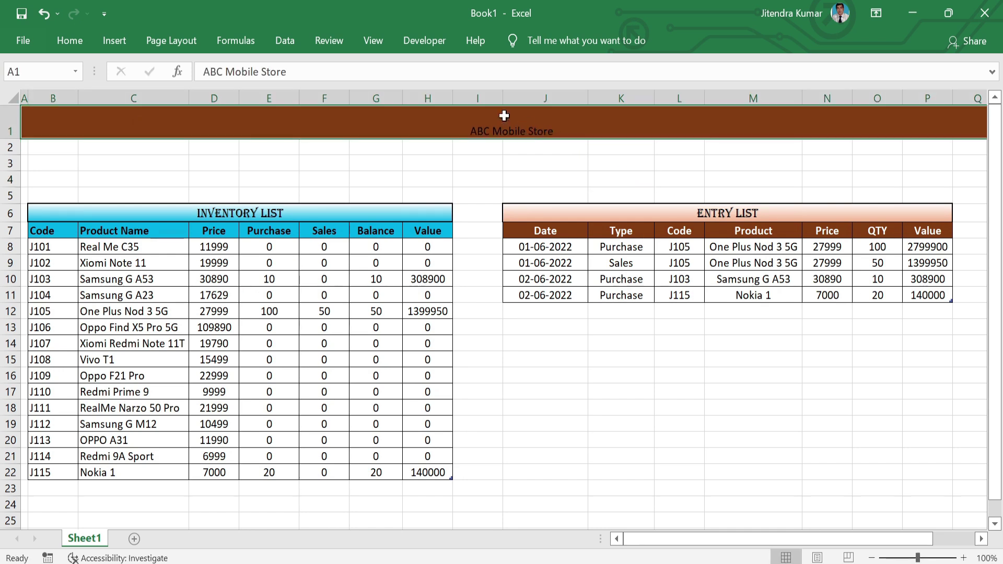
pyautogui.click(70, 40)
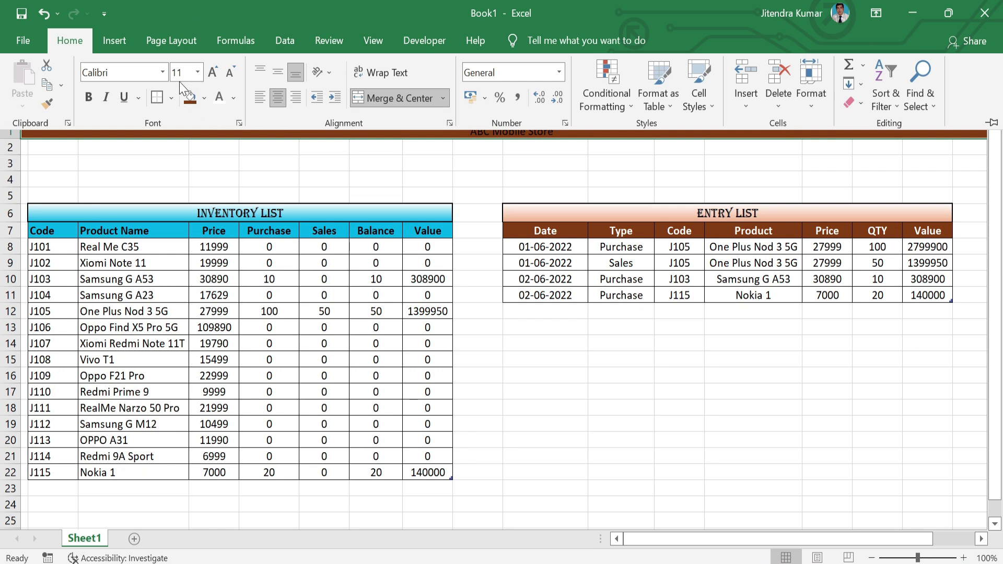
pyautogui.click(163, 73)
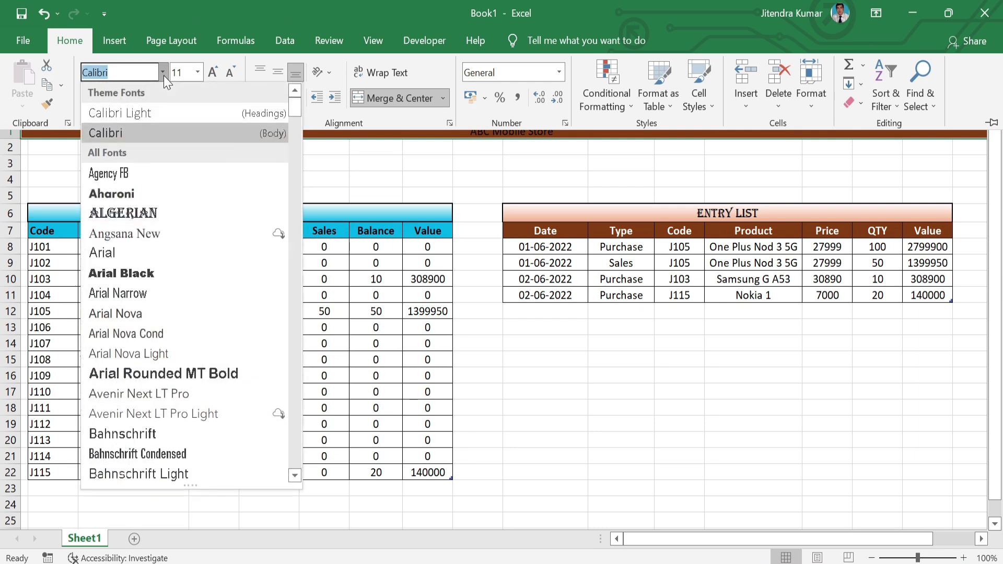
pyautogui.click(149, 187)
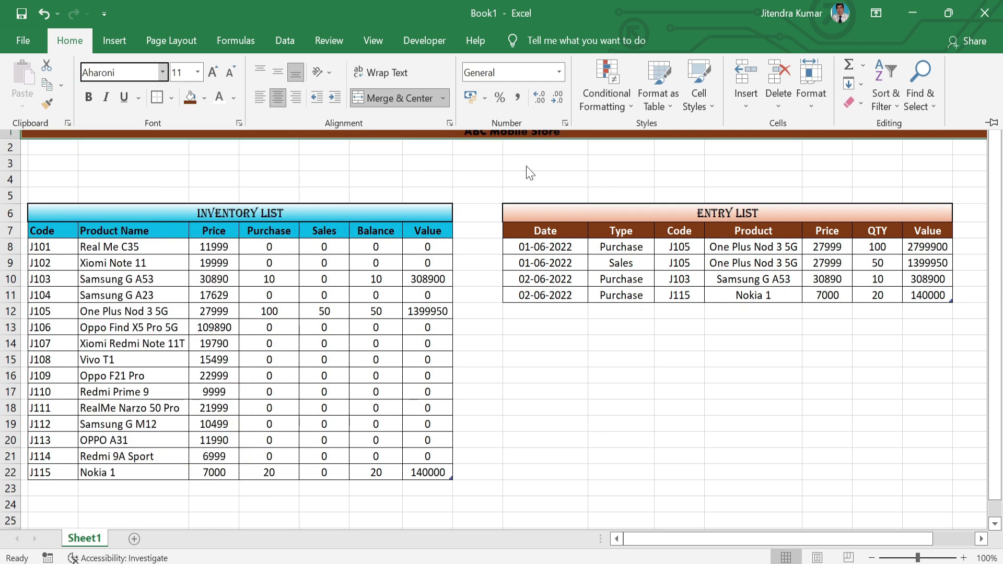
pyautogui.click(210, 73)
pyautogui.click(210, 74)
pyautogui.click(210, 74)
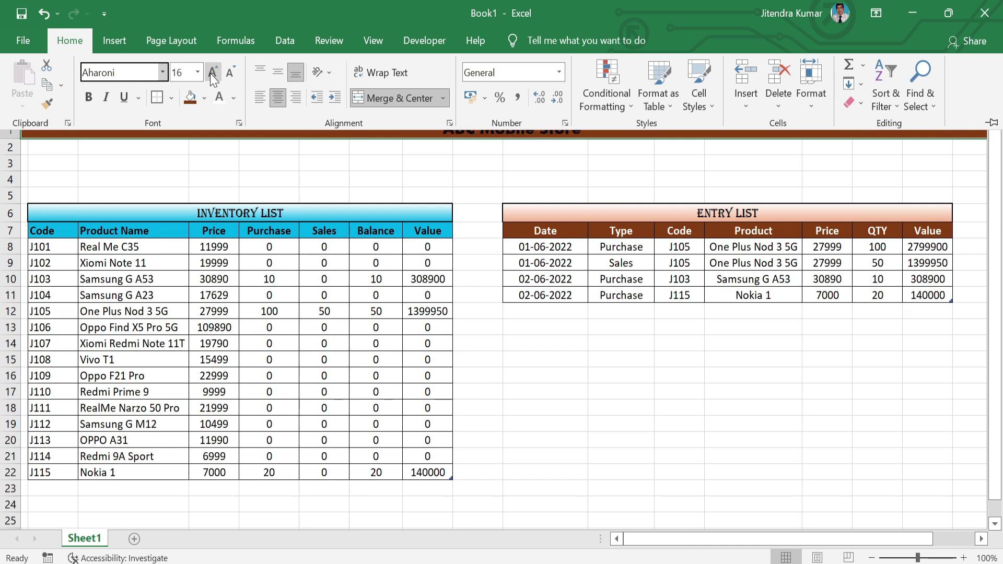
# - Increase the ABC Mobile Store title's font size to 18 and change its font color to white
pyautogui.click(212, 72)
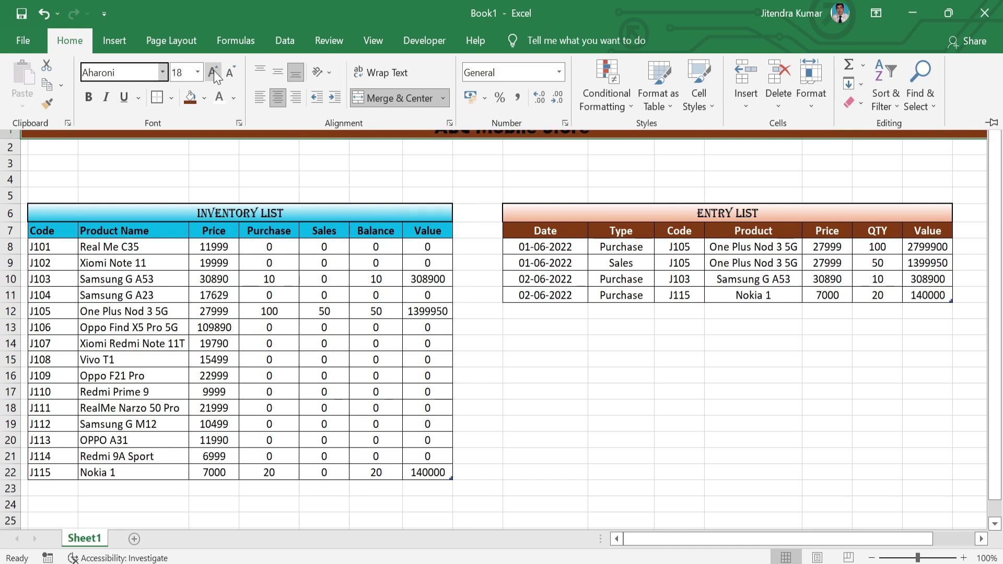
pyautogui.click(233, 94)
pyautogui.click(218, 154)
pyautogui.click(523, 163)
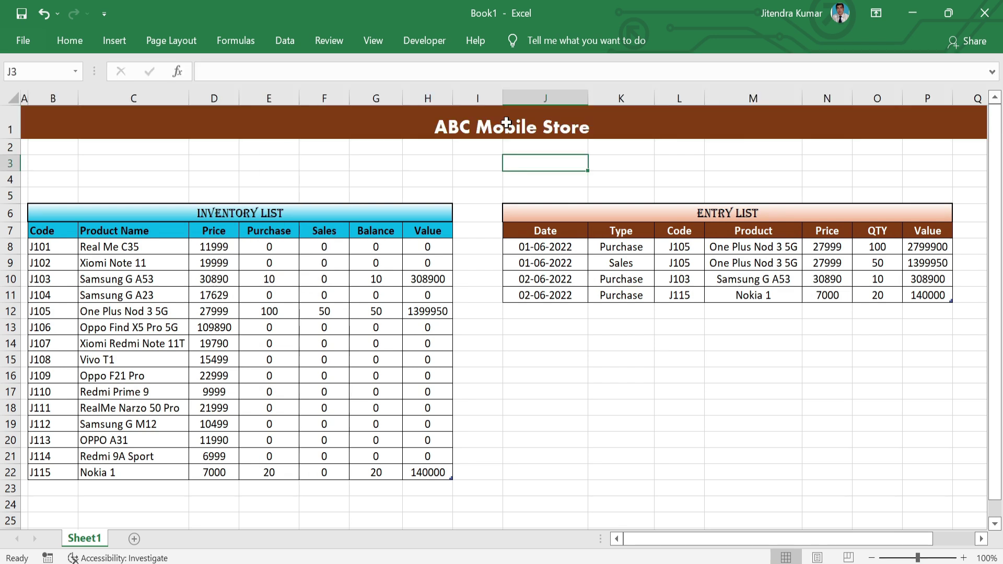
# - Middle-align the ABC Mobile Store title vertically within the merged row 1 banner
pyautogui.click(506, 122)
pyautogui.click(59, 35)
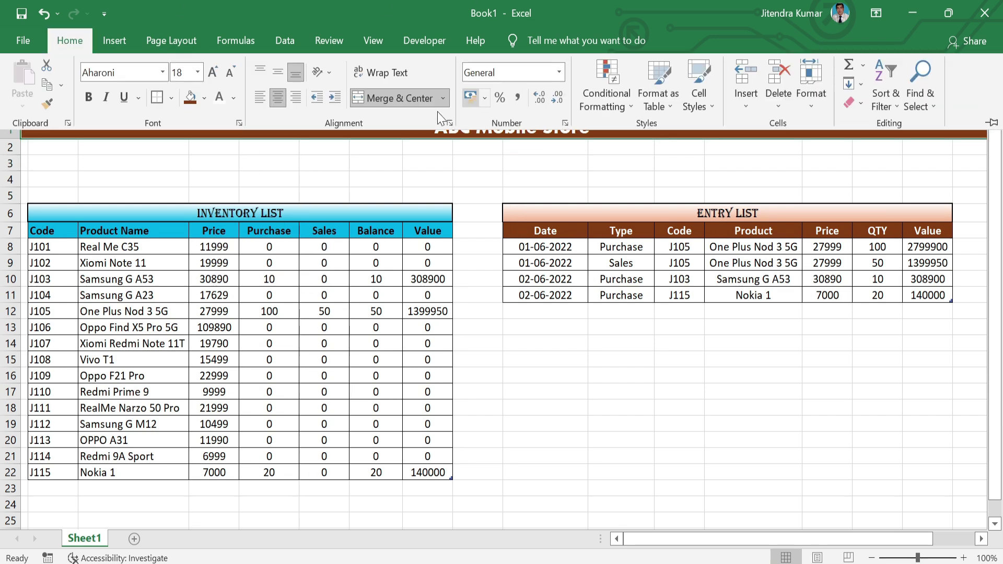
pyautogui.click(273, 75)
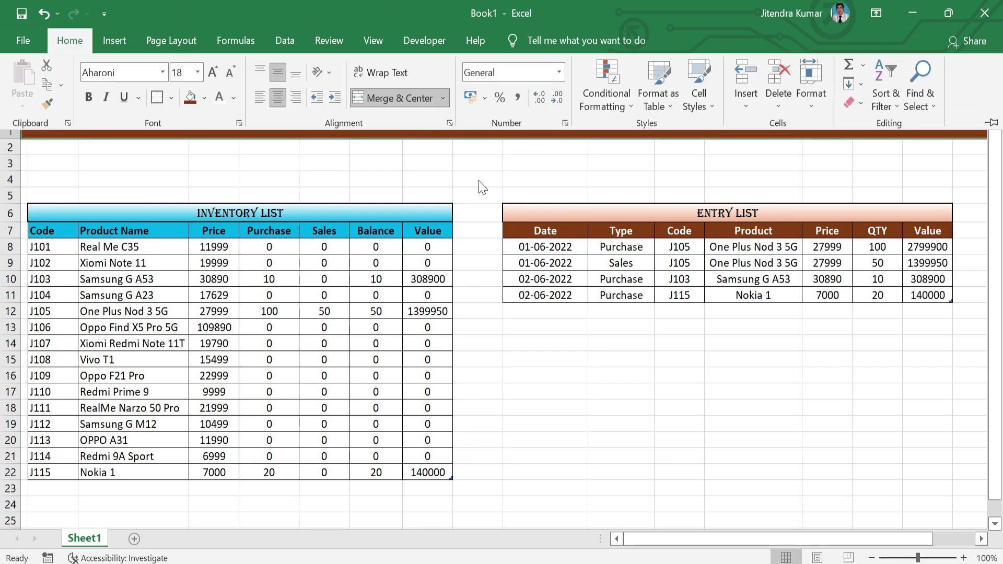
pyautogui.click(585, 440)
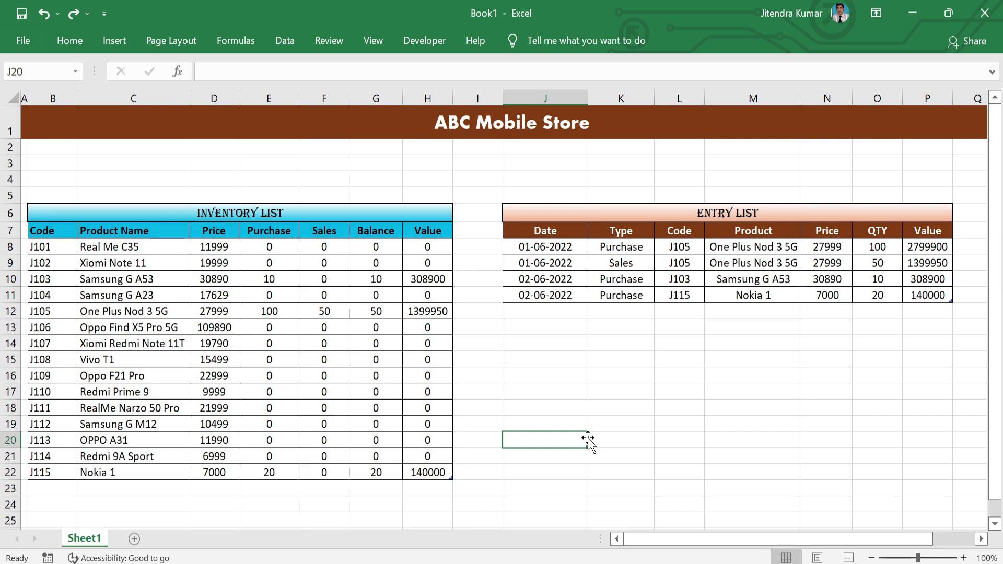
# - Enter the label Total Purchase QTY in cell C3, above the inventory list
pyautogui.click(114, 167)
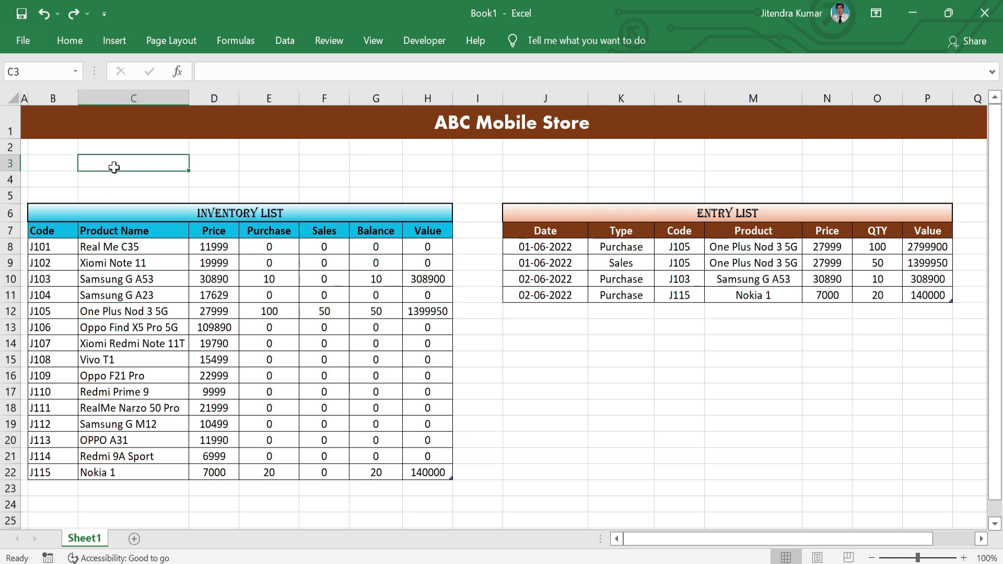
pyautogui.write('Pu')
pyautogui.press('BackSpace')
pyautogui.press('BackSpace')
pyautogui.write('T')
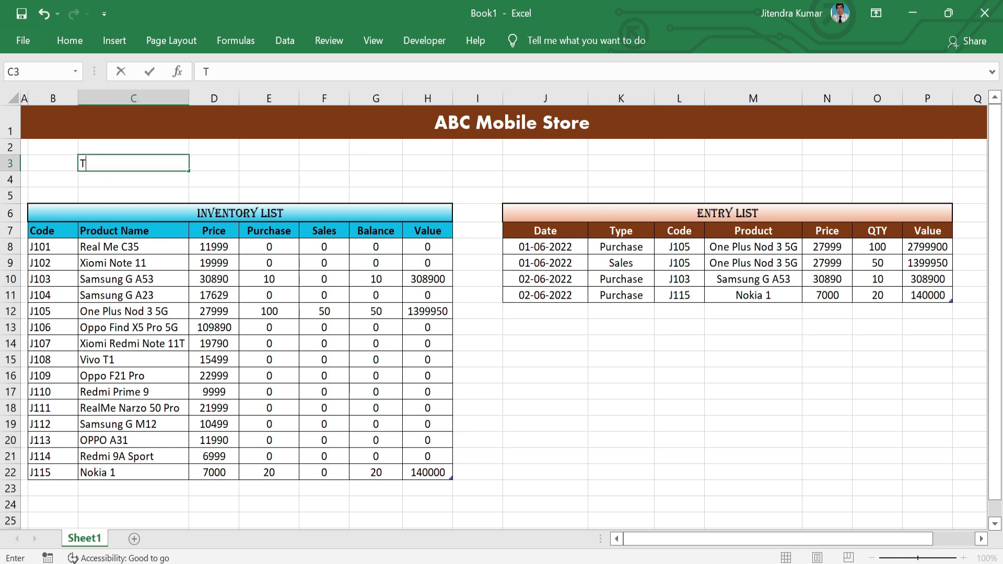
pyautogui.write('otal Purchase Q')
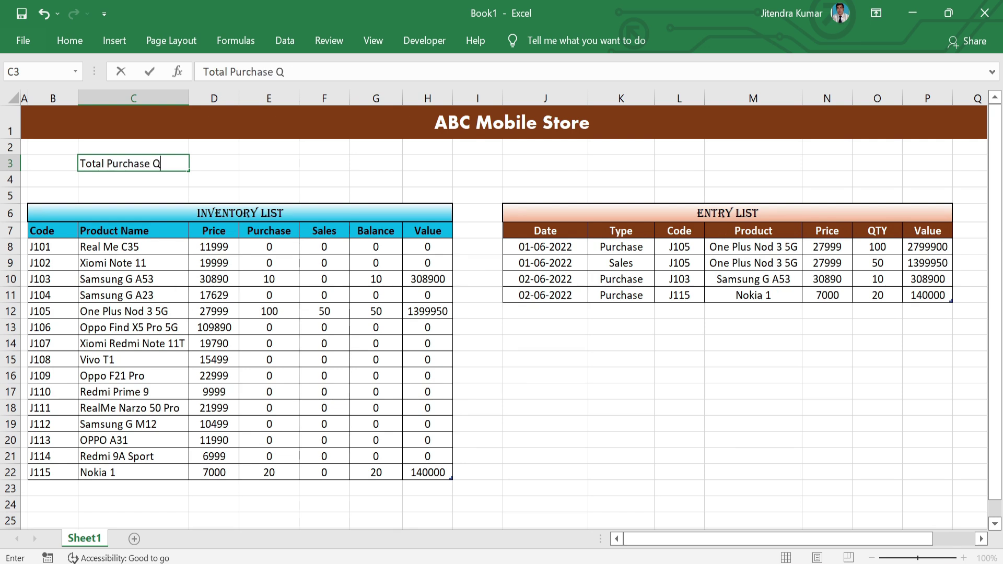
pyautogui.write('TY')
pyautogui.press('Return')
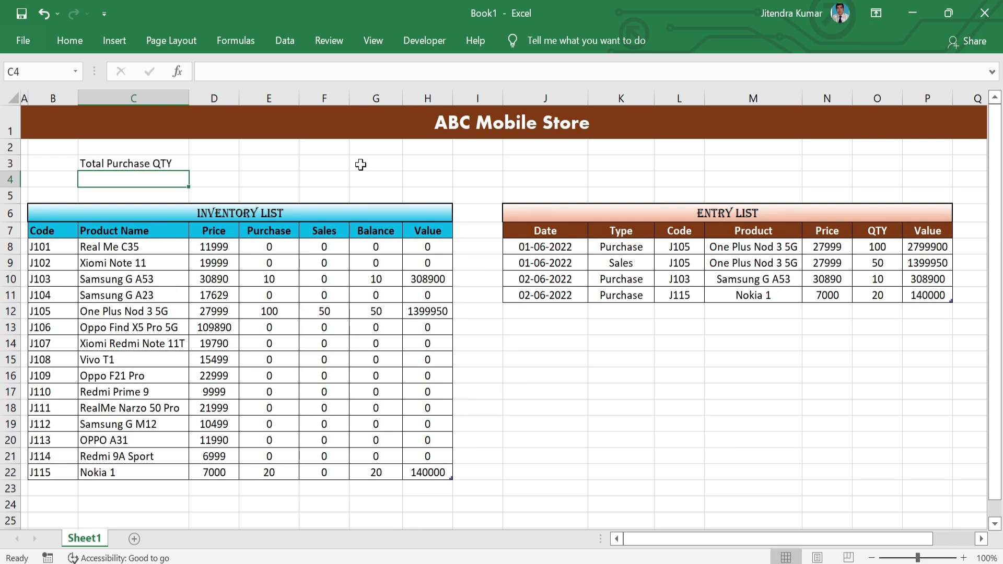
# - Total the inventory table's Purchase column in C4 with =SUM(Table2[Purchase]) and center the cell horizontally
pyautogui.write('=sum(')
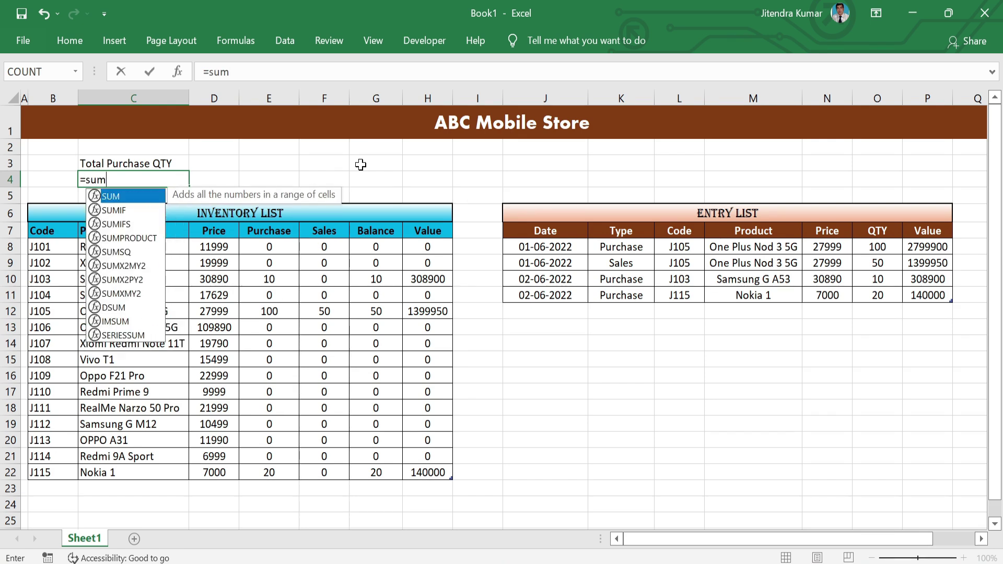
pyautogui.moveTo(283, 250); pyautogui.dragTo(277, 466)
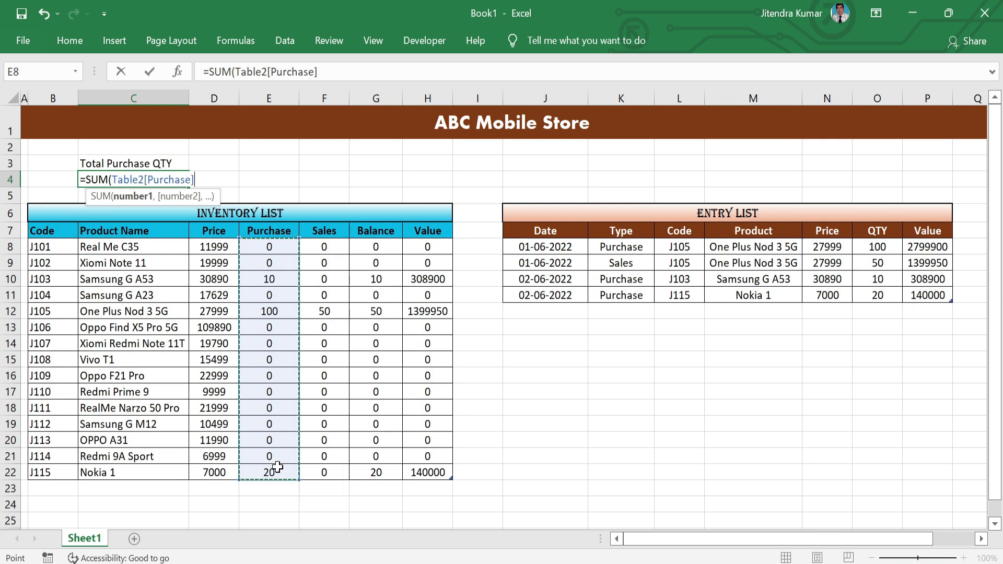
pyautogui.write(')')
pyautogui.press('Return')
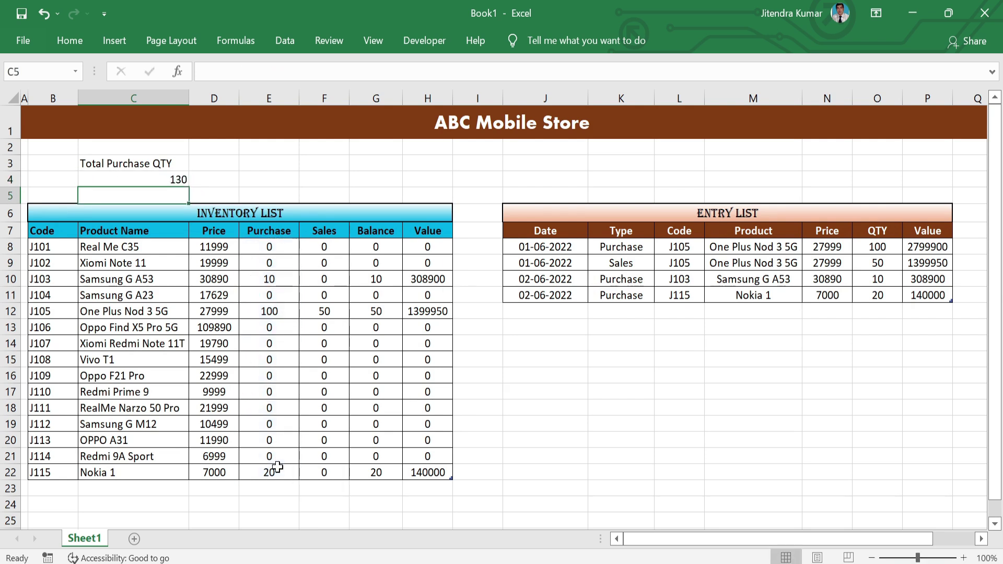
pyautogui.click(135, 180)
pyautogui.click(70, 40)
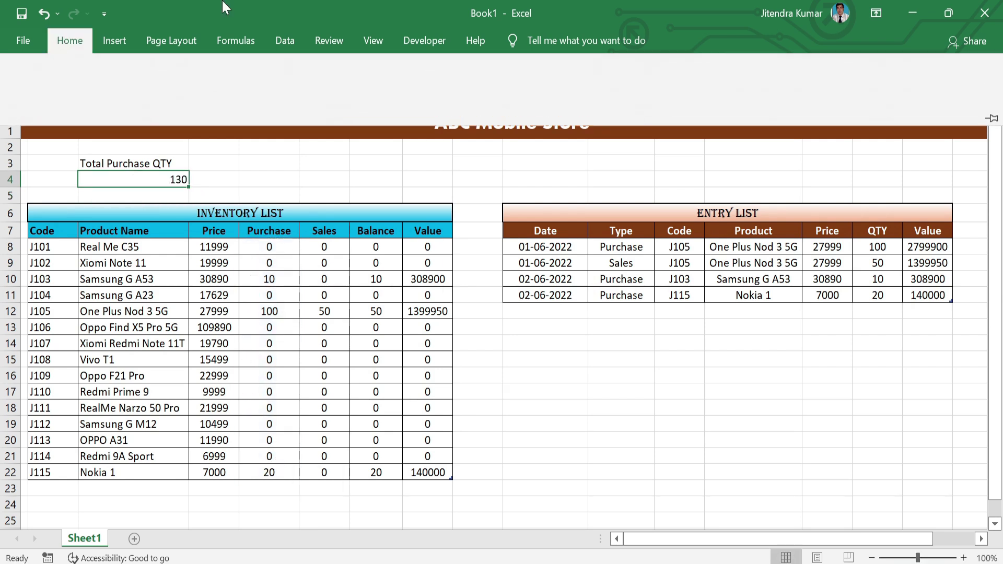
pyautogui.click(278, 97)
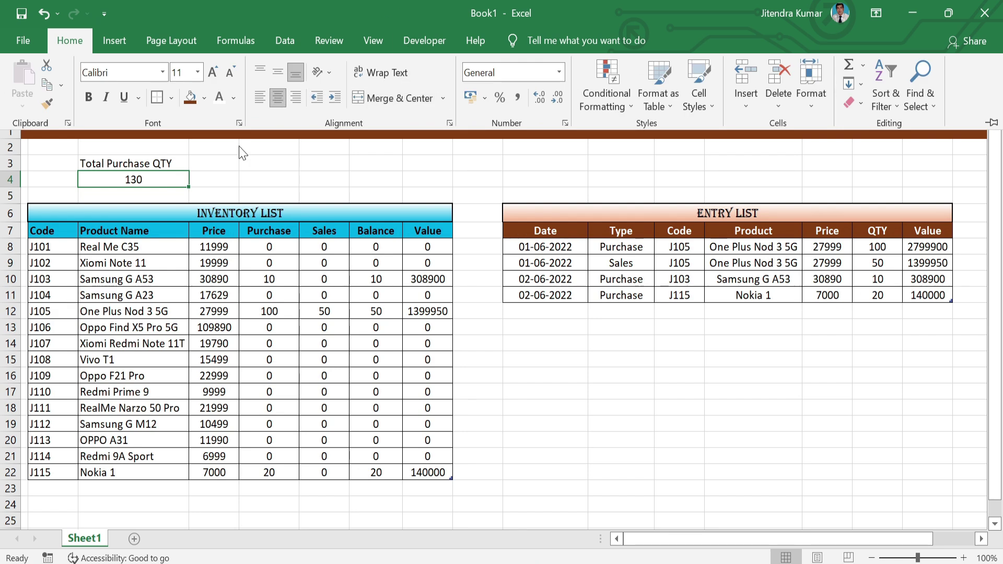
pyautogui.click(278, 194)
# - Merge and center cells E3:F3 and enter the label Total Sales QTY in them
pyautogui.click(270, 164)
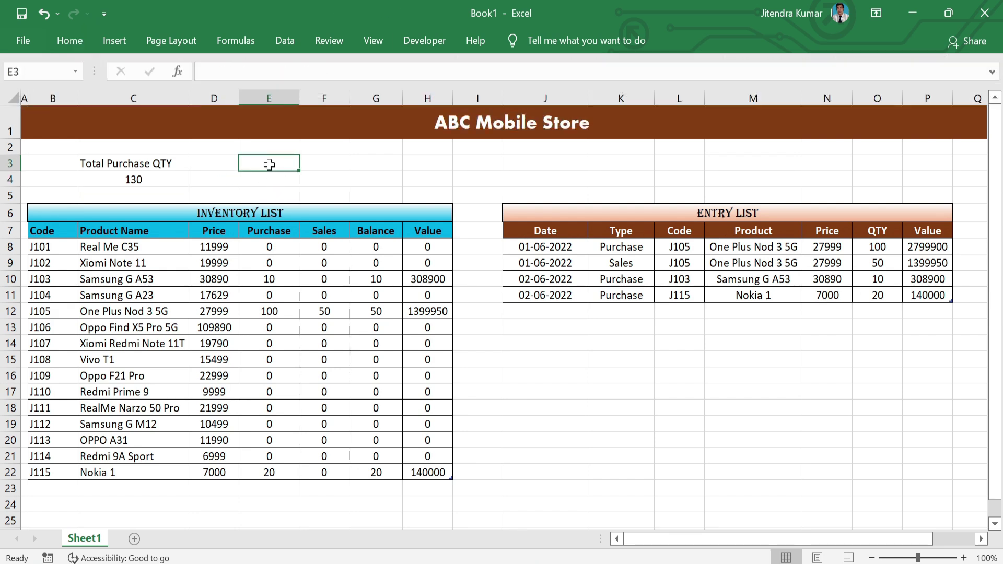
pyautogui.moveTo(269, 164); pyautogui.dragTo(323, 166)
pyautogui.click(70, 40)
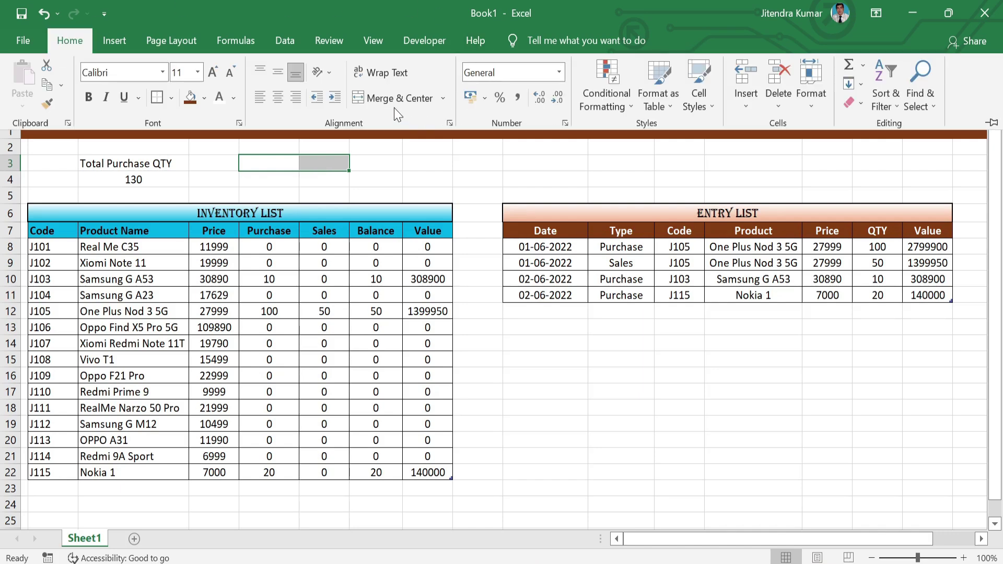
pyautogui.click(394, 106)
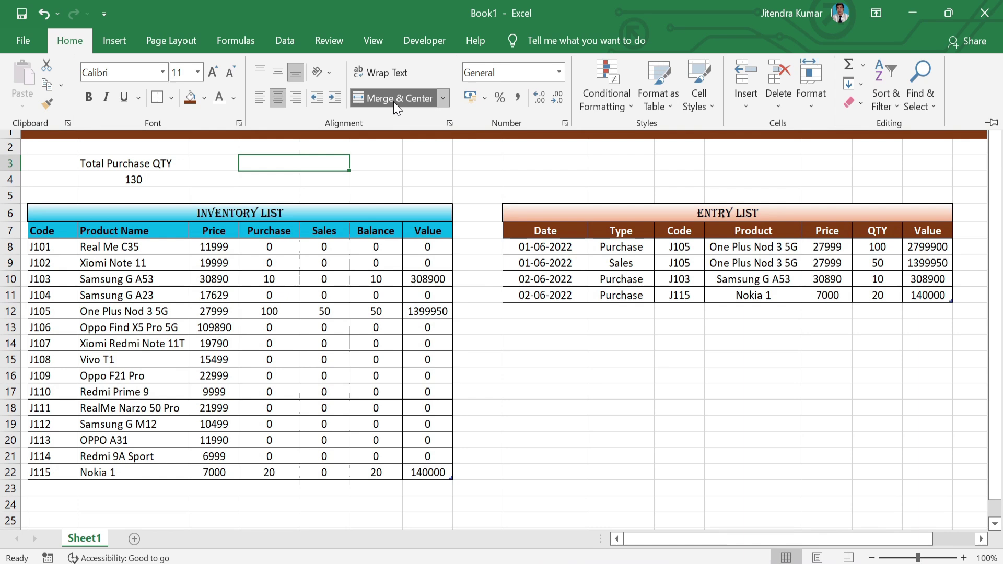
pyautogui.click(291, 172)
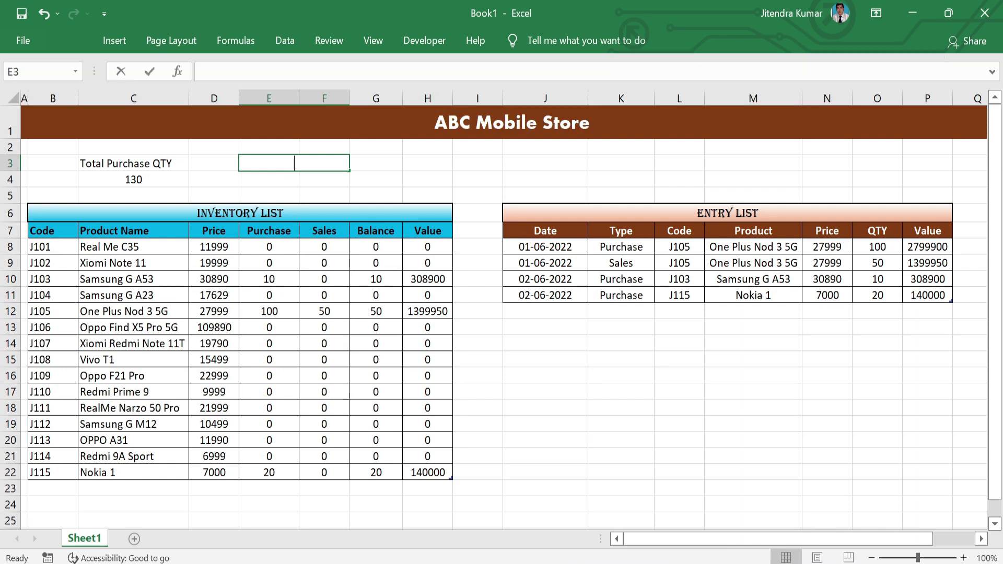
pyautogui.write('Total S')
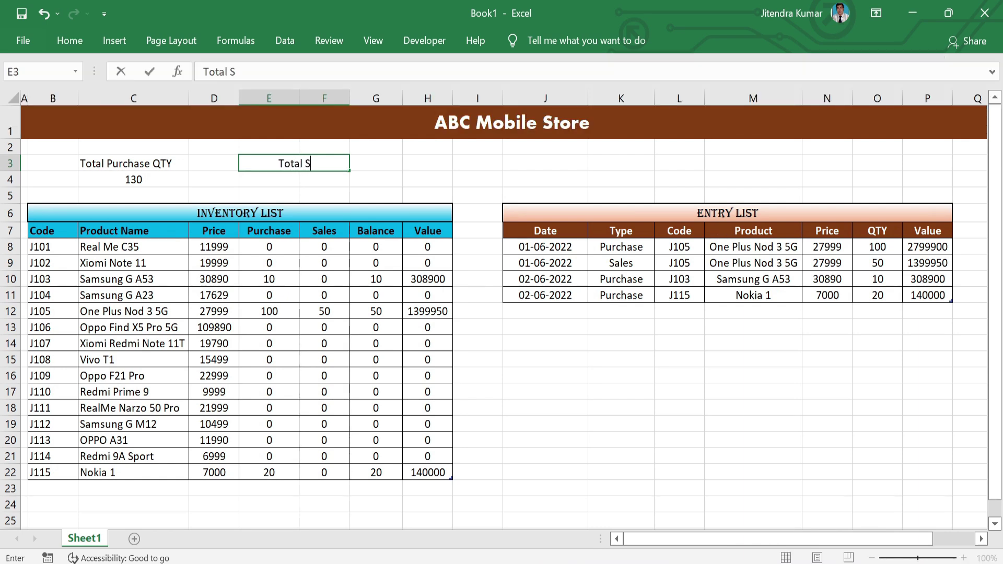
pyautogui.write('ales QTY')
pyautogui.press('Return')
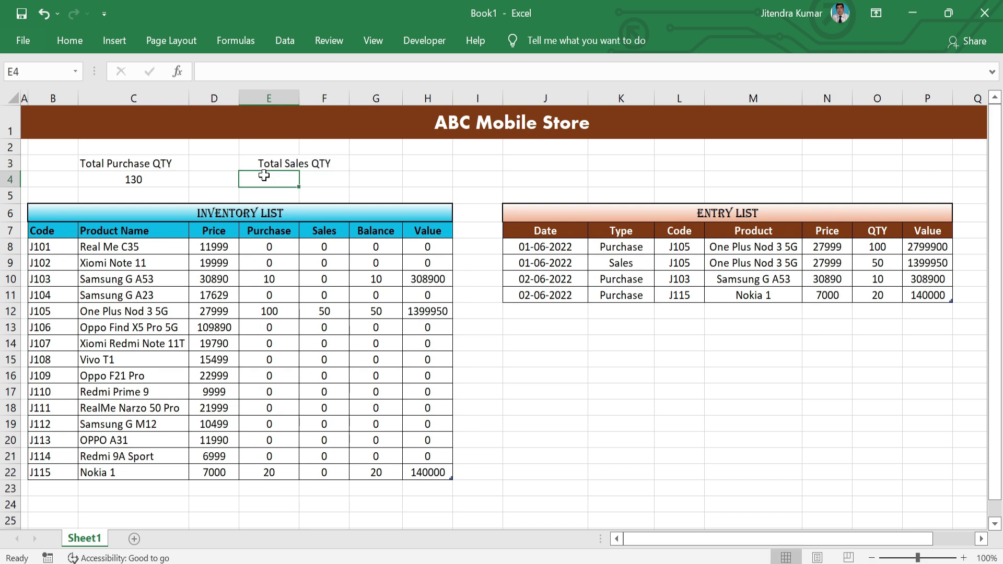
# - Merge and center cells E4:F4 and total the inventory table's Sales column there with =SUM(Table2[Sales])
pyautogui.hotkey('shift', 'Right')
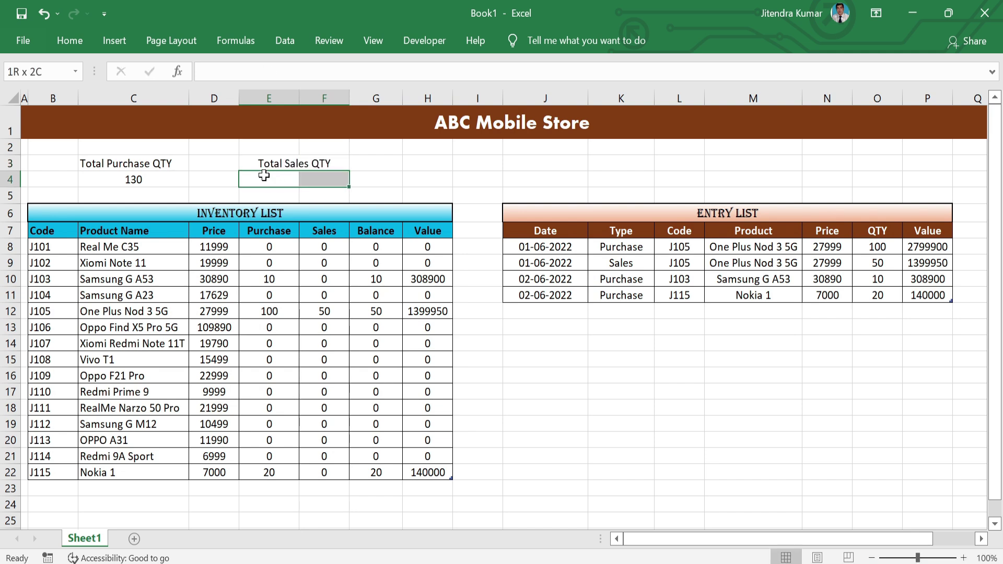
pyautogui.click(57, 42)
pyautogui.click(397, 99)
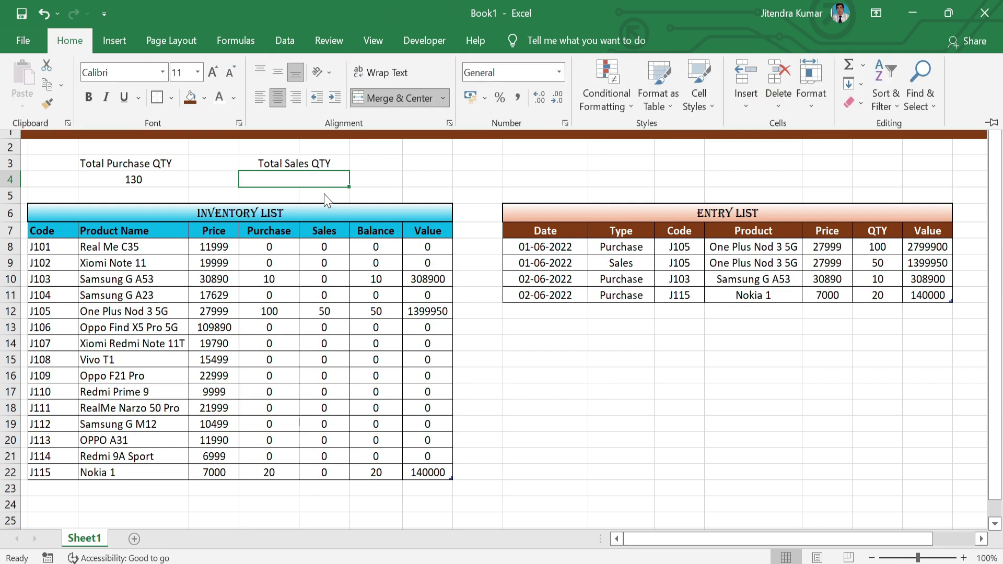
pyautogui.write('=sum')
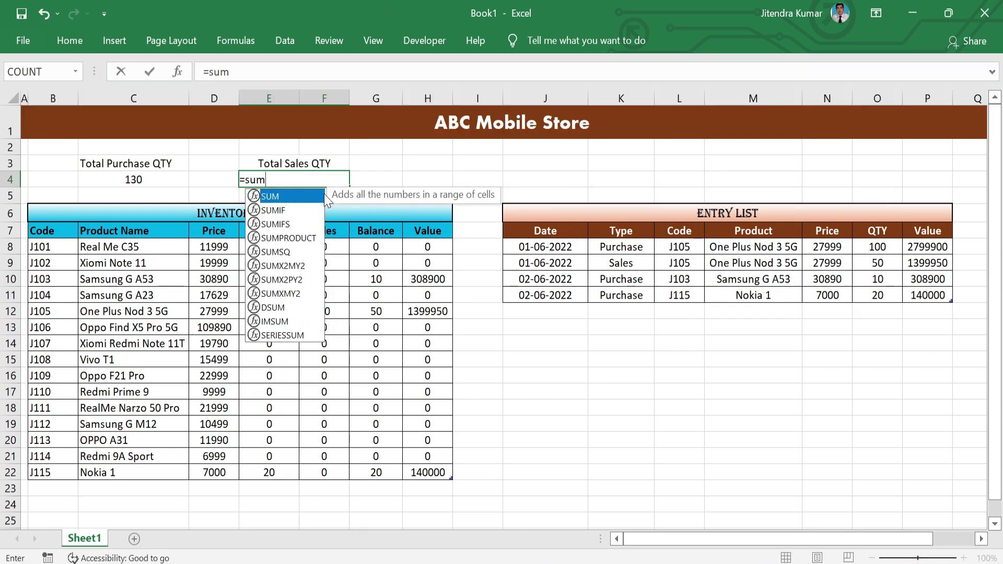
pyautogui.press('Tab')
pyautogui.moveTo(328, 246); pyautogui.dragTo(327, 471)
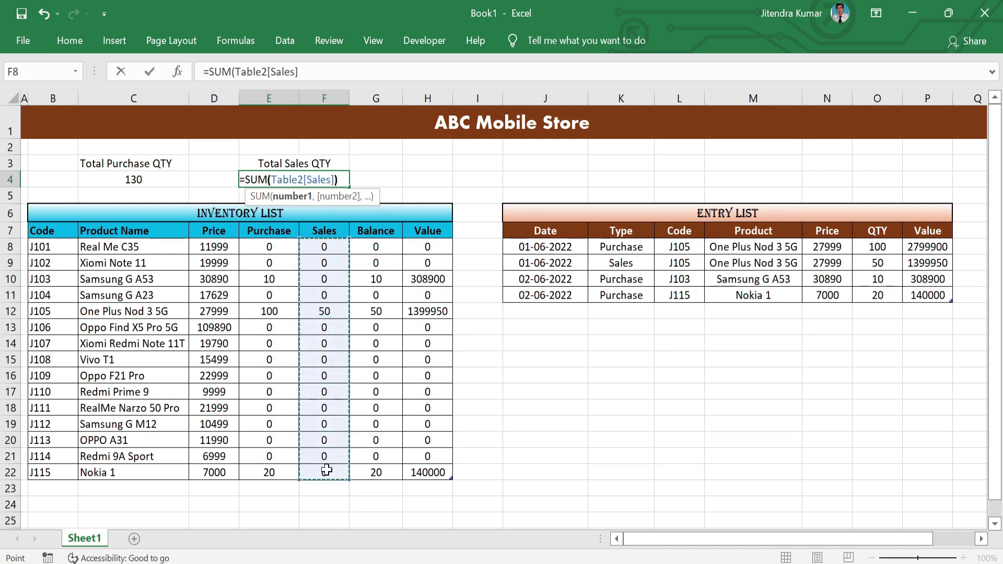
pyautogui.press('Return')
# - Merge and center cells H3:I3 and enter the label Total Balance QTY in them
pyautogui.moveTo(423, 171); pyautogui.dragTo(485, 170)
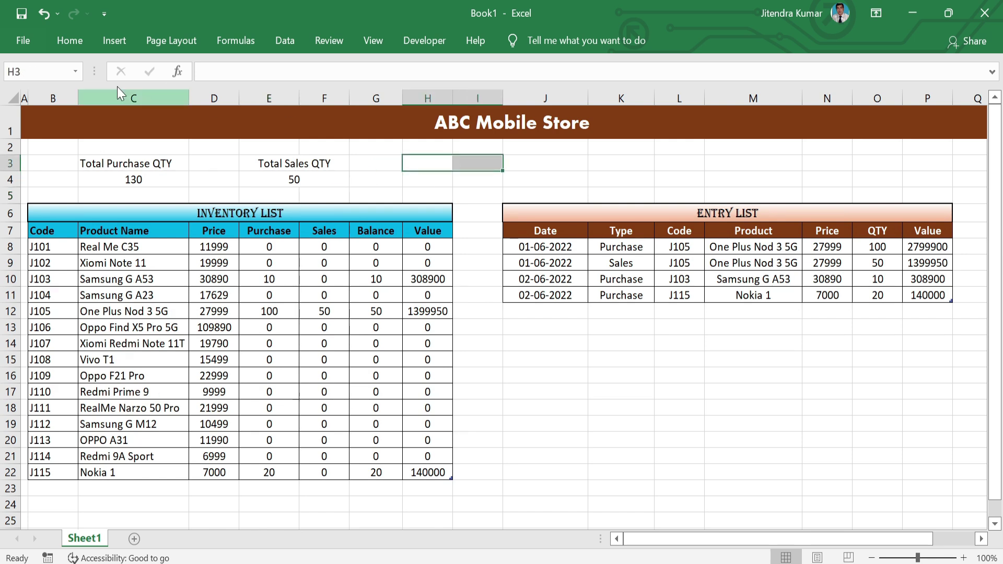
pyautogui.click(69, 40)
pyautogui.click(382, 99)
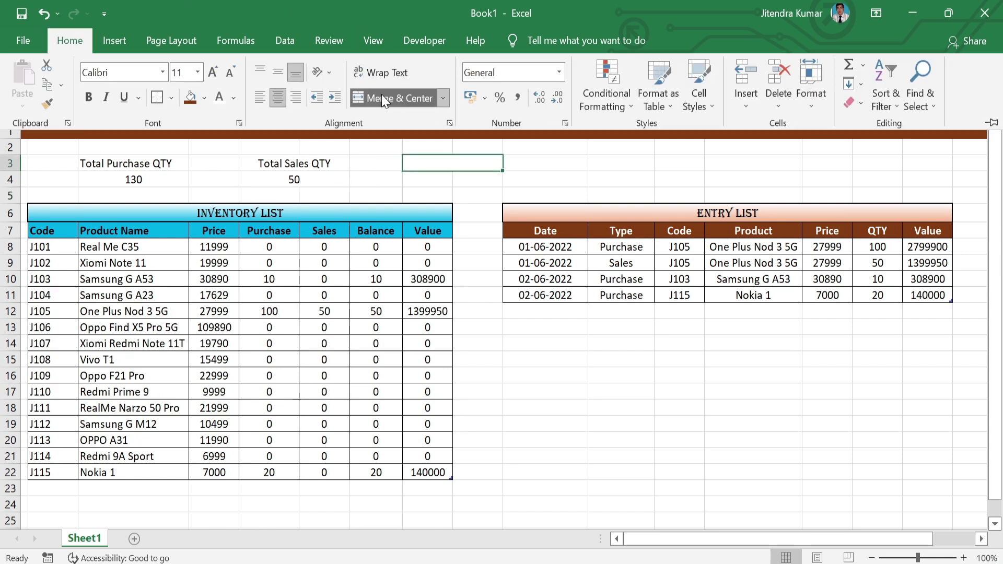
pyautogui.write('Total')
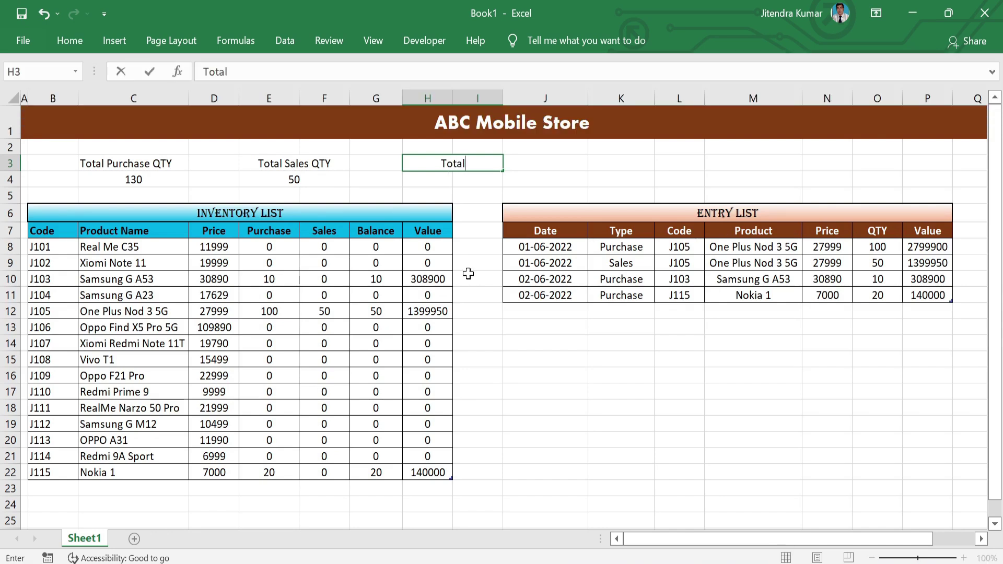
pyautogui.write(' Balance ')
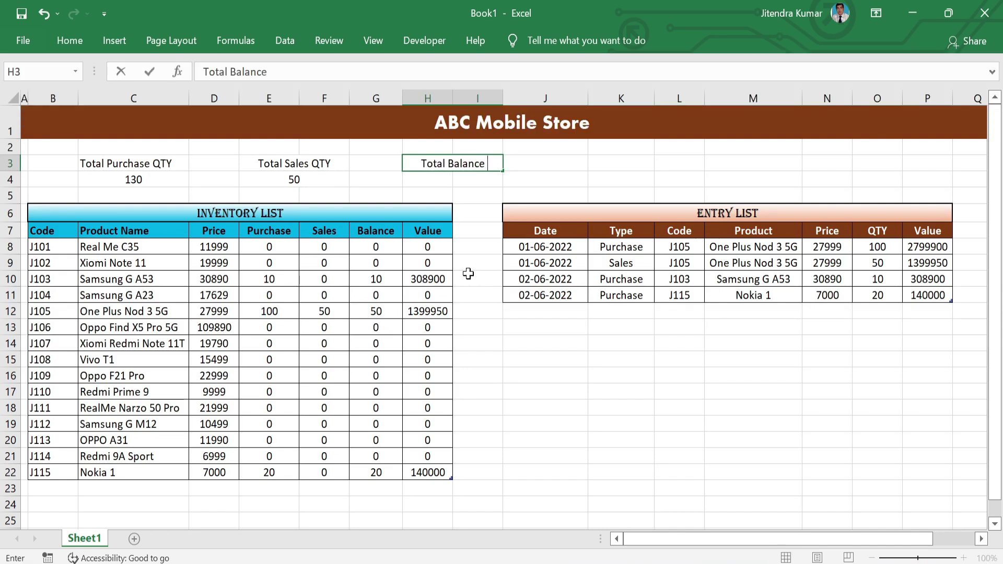
pyautogui.write('QTY')
pyautogui.press('Return')
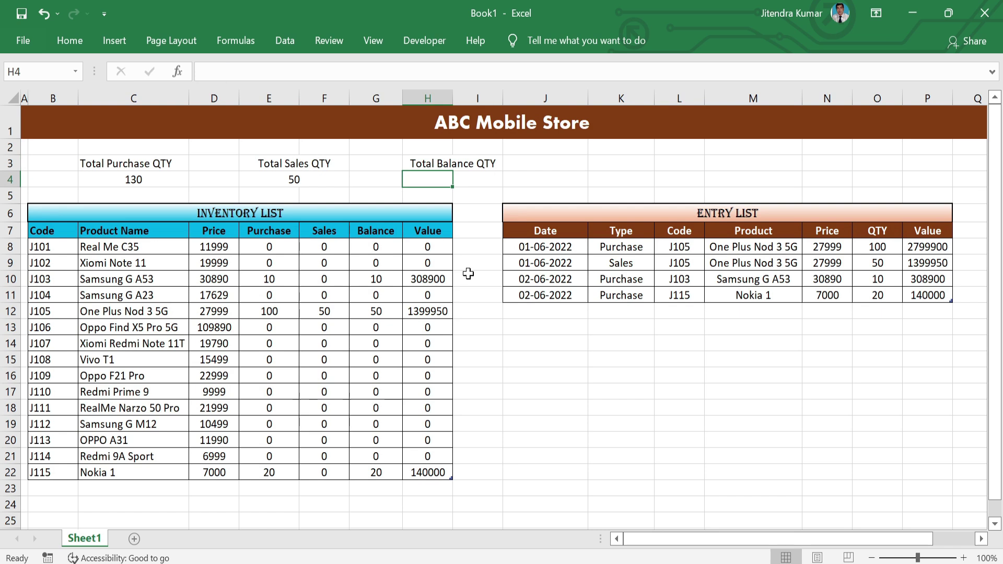
# - Merge and center cells H4:I4 and total the inventory table's Balance column there with =SUM(Table2[Balance])
pyautogui.hotkey('shift', 'Right')
pyautogui.click(70, 41)
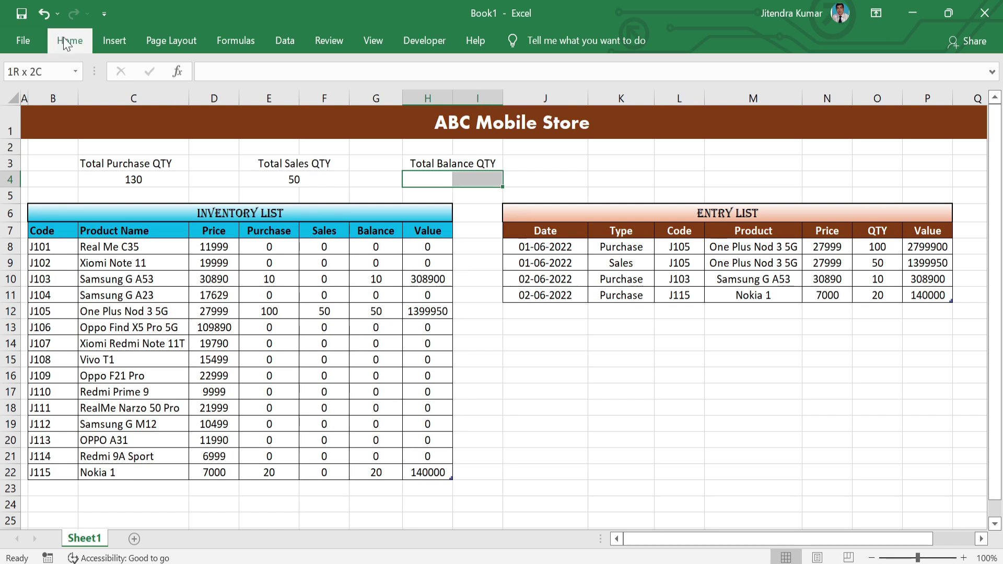
pyautogui.click(415, 92)
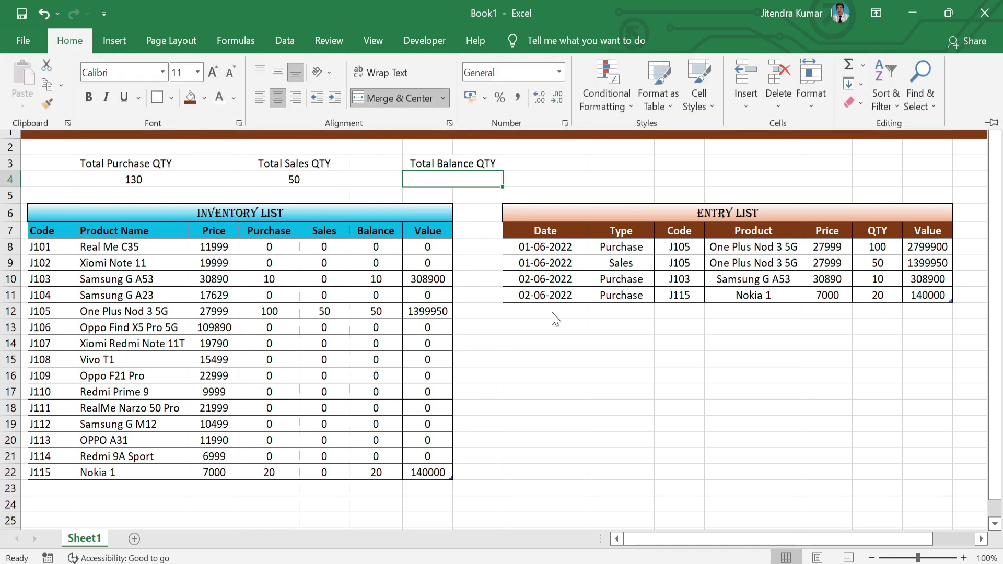
pyautogui.write('S=')
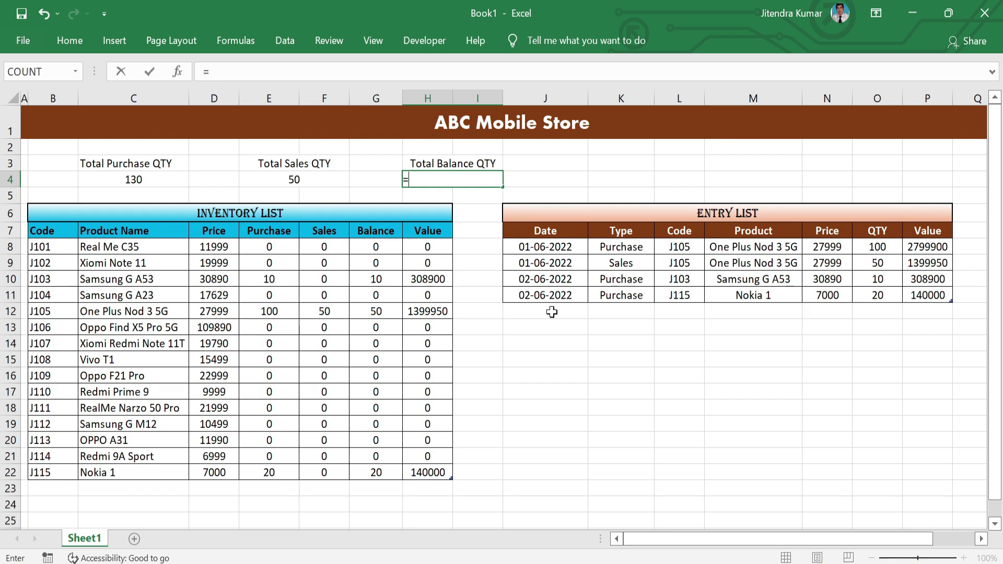
pyautogui.write('sum')
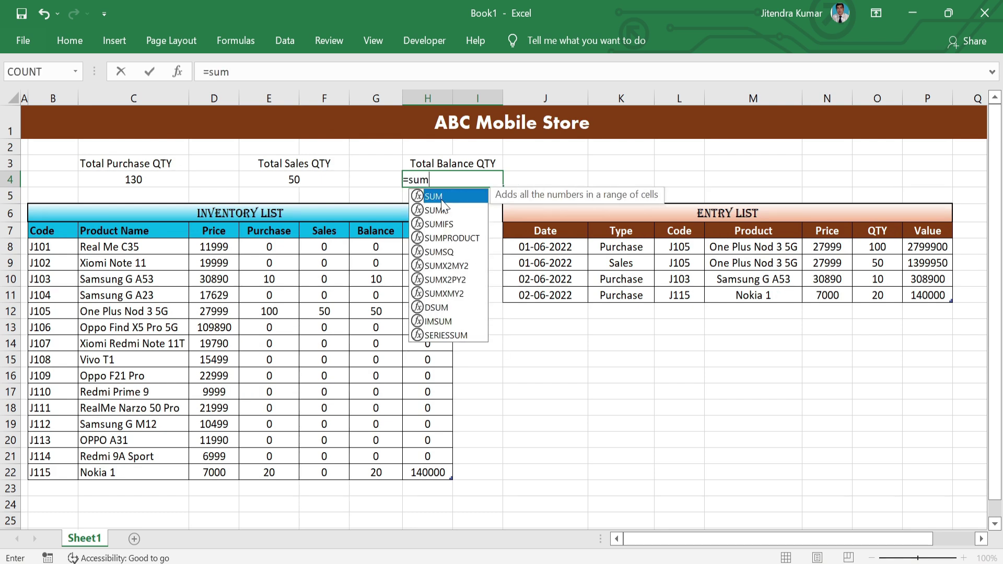
pyautogui.press('Tab')
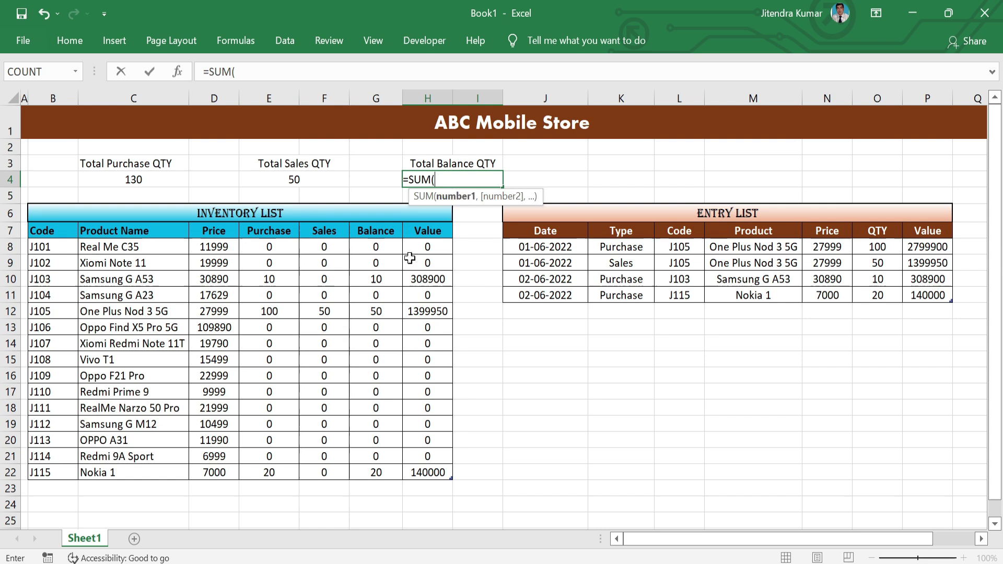
pyautogui.moveTo(367, 247); pyautogui.dragTo(368, 473)
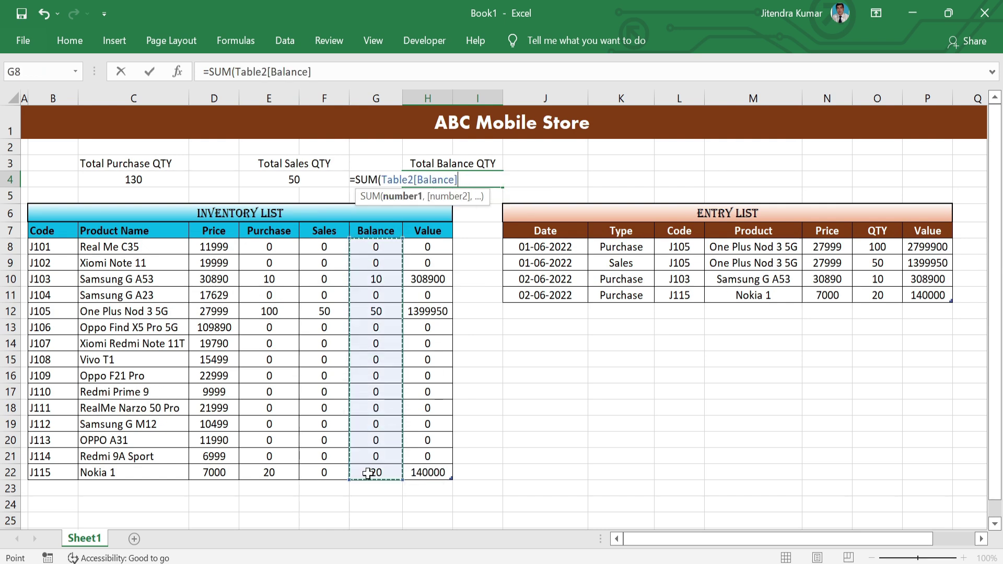
pyautogui.write(')')
pyautogui.press('Return')
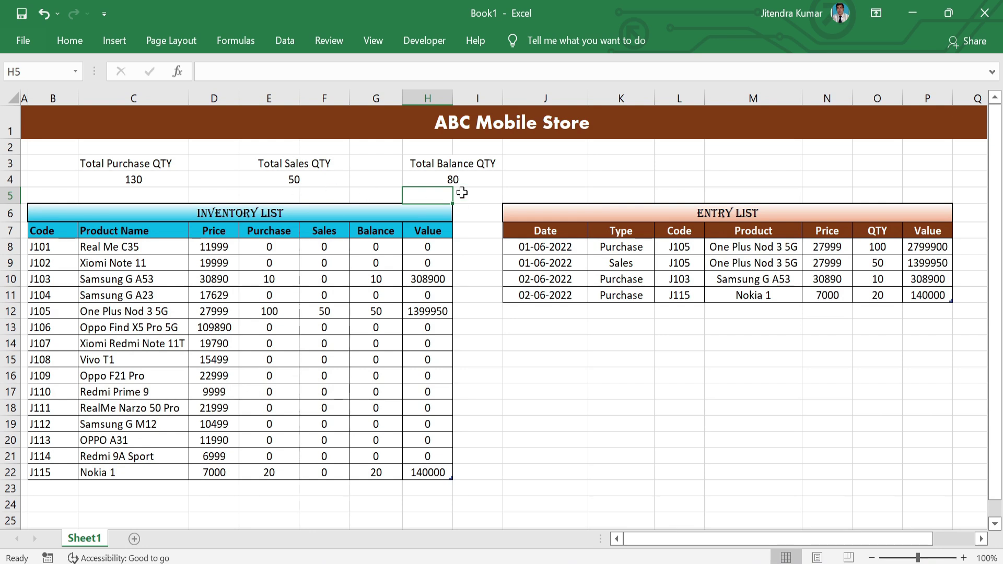
# - Format the Total Purchase QTY label in C3 with a brown fill, bold white text and an outside border
pyautogui.click(120, 163)
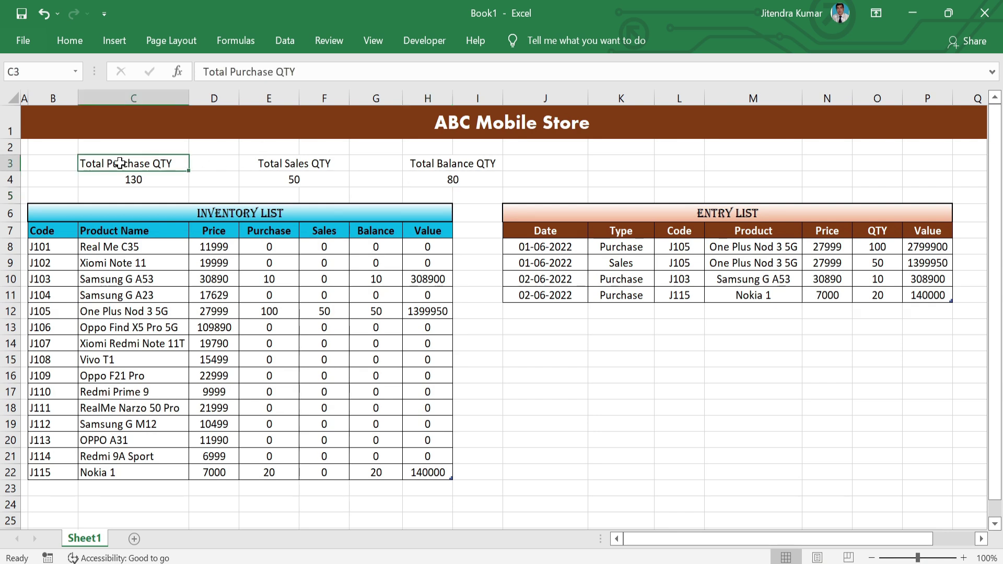
pyautogui.click(68, 44)
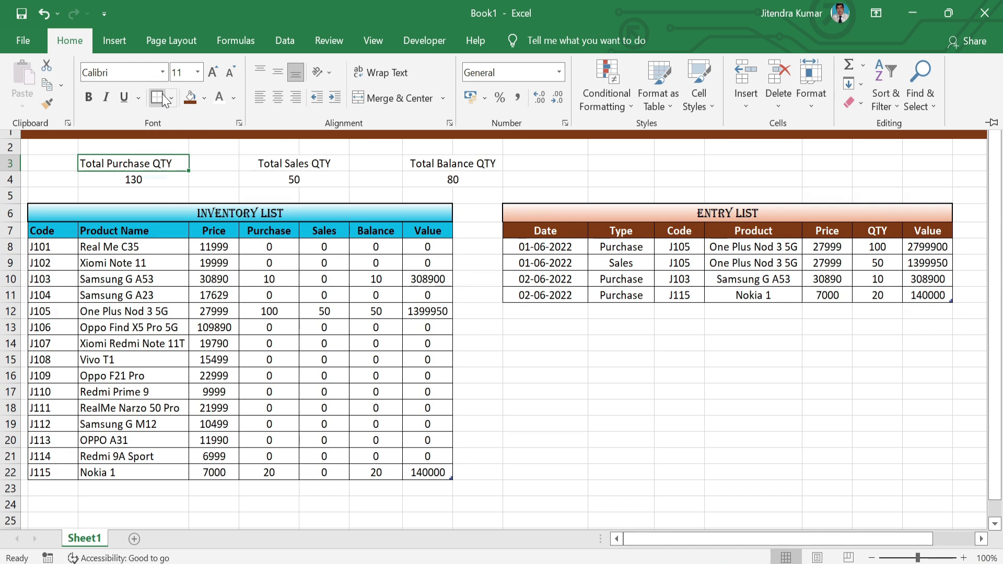
pyautogui.click(190, 100)
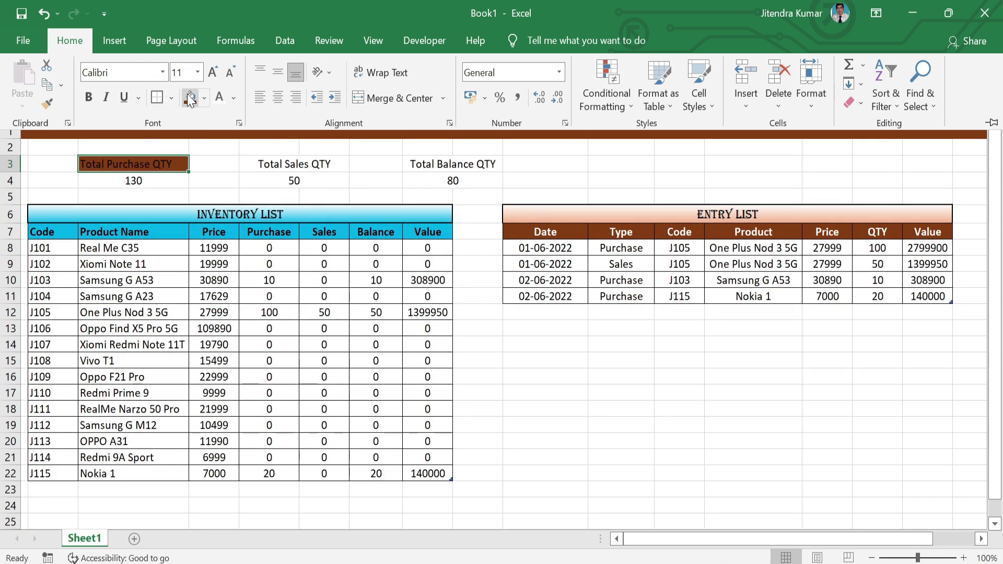
pyautogui.click(219, 99)
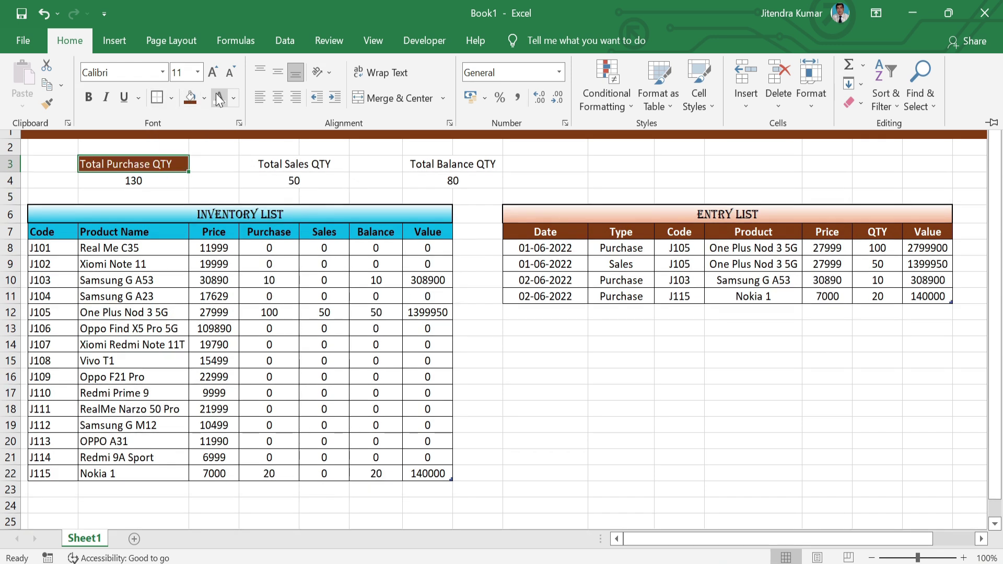
pyautogui.click(88, 96)
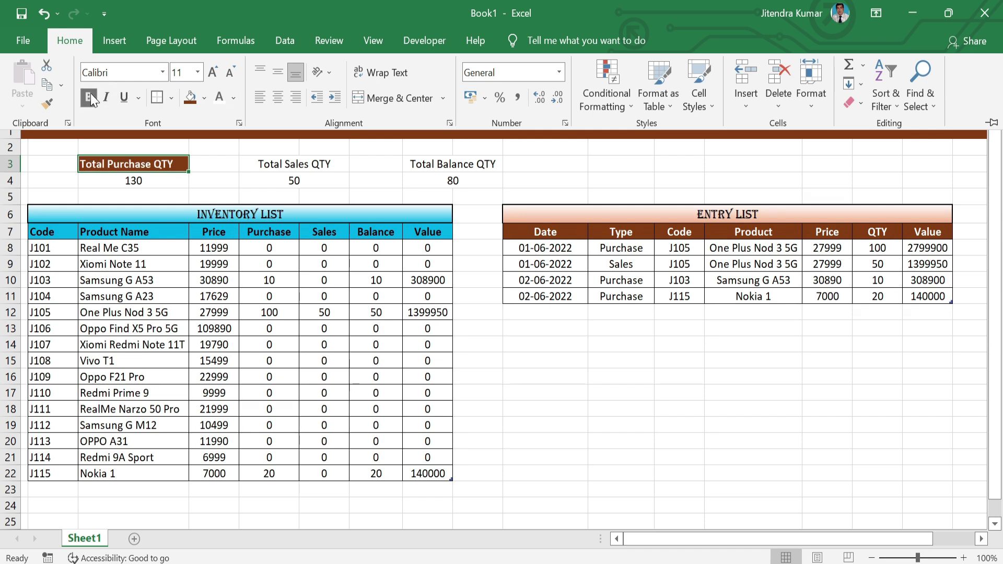
# - Put an outside border around the purchase total in C4
pyautogui.click(157, 183)
pyautogui.click(157, 183)
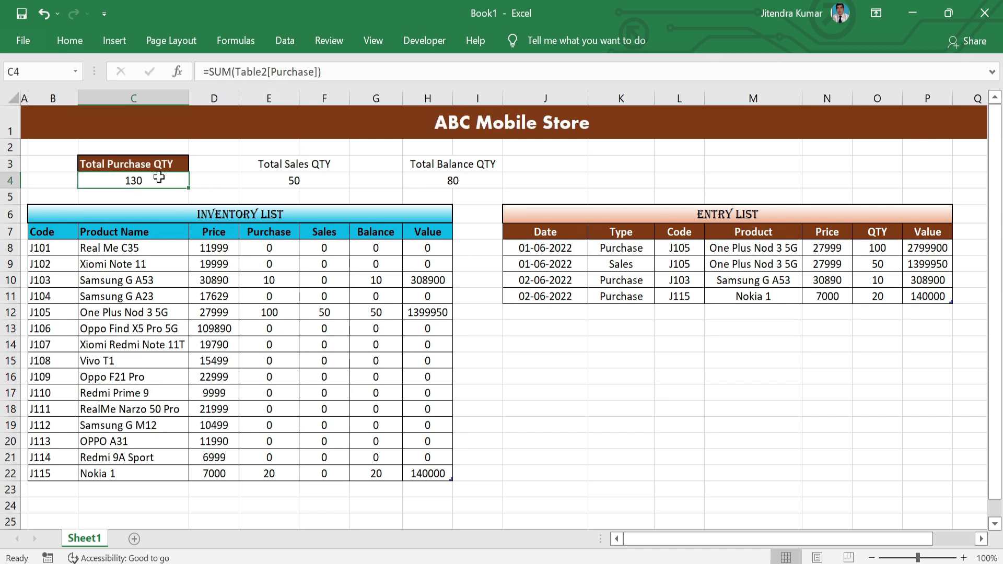
pyautogui.click(71, 49)
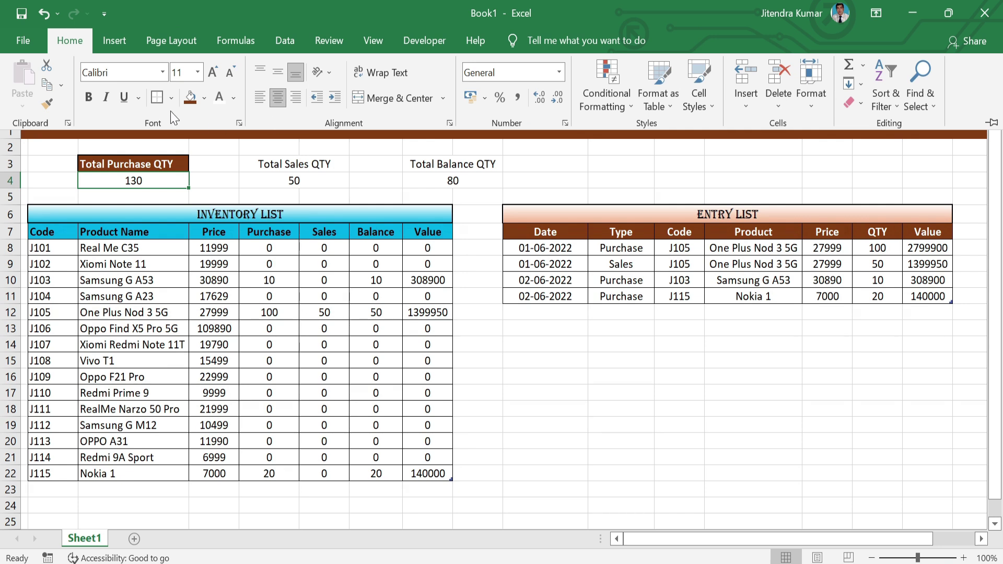
pyautogui.click(160, 100)
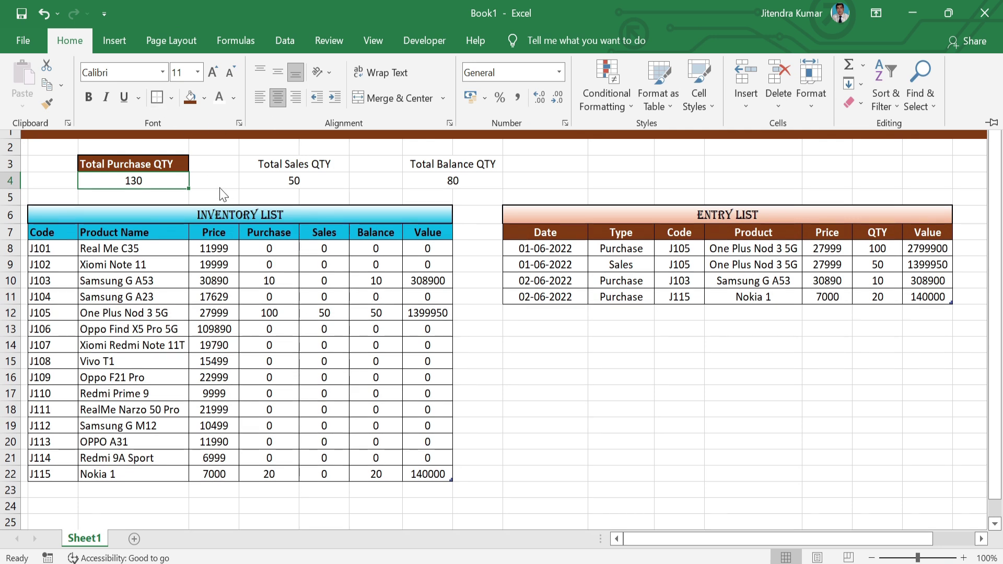
pyautogui.click(219, 187)
pyautogui.click(179, 181)
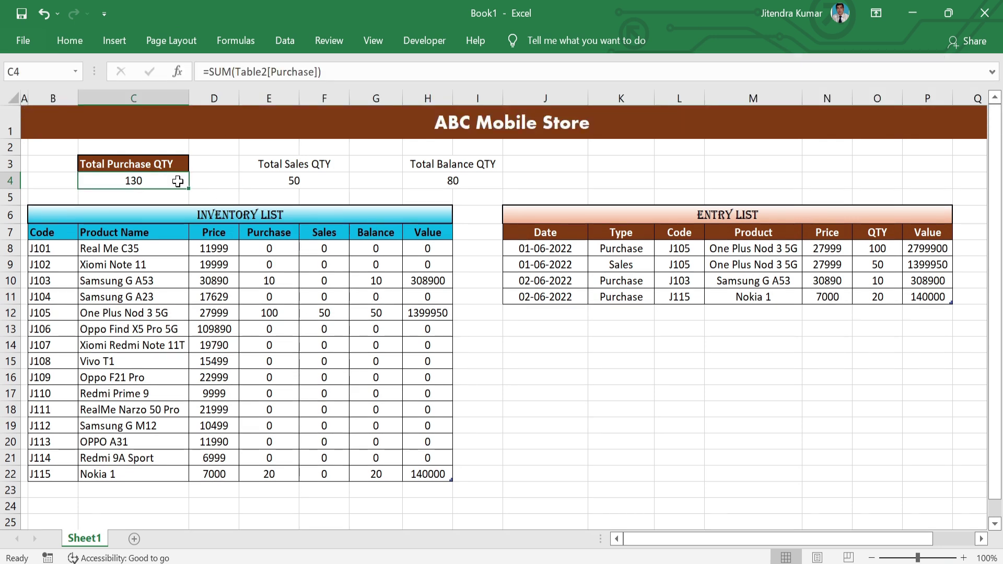
# - Format the Total Sales QTY label in E3 with a brown fill, bold white text and an outside border
pyautogui.click(335, 166)
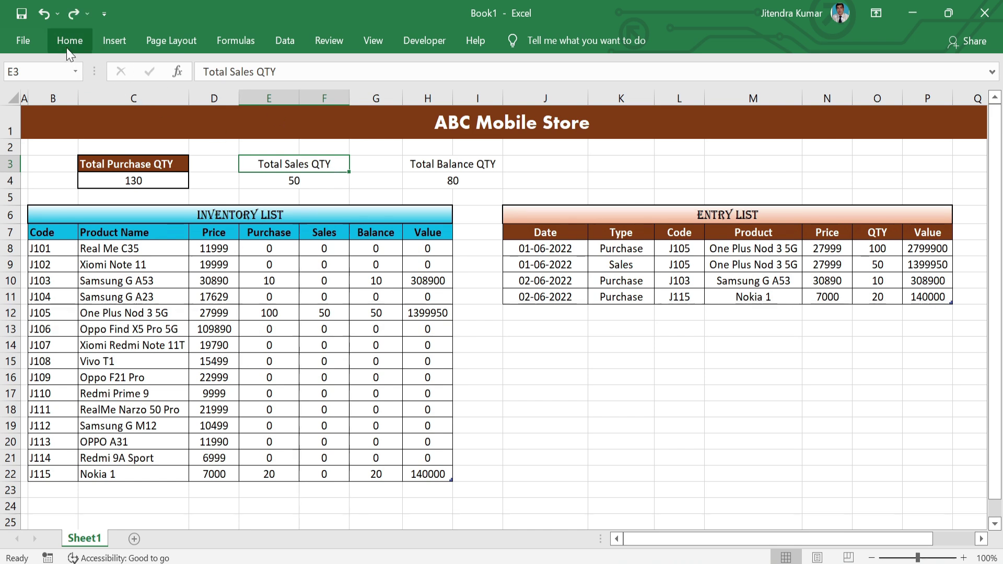
pyautogui.click(70, 40)
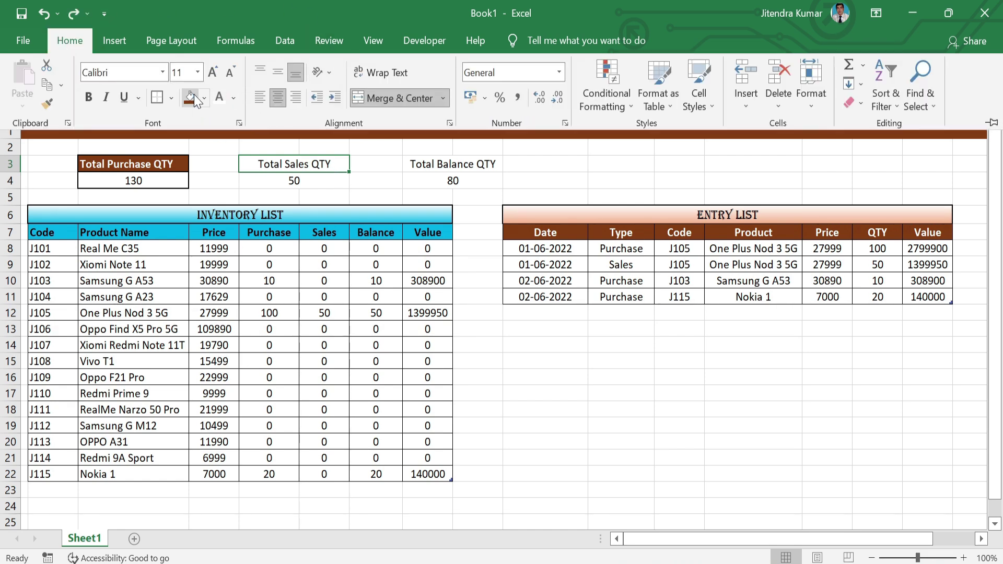
pyautogui.click(190, 98)
pyautogui.click(221, 96)
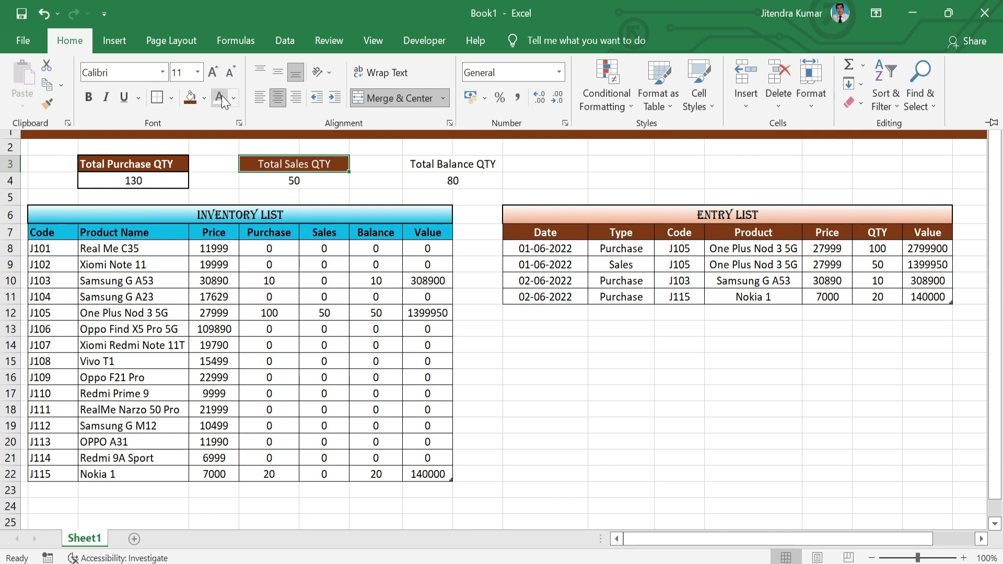
pyautogui.click(89, 93)
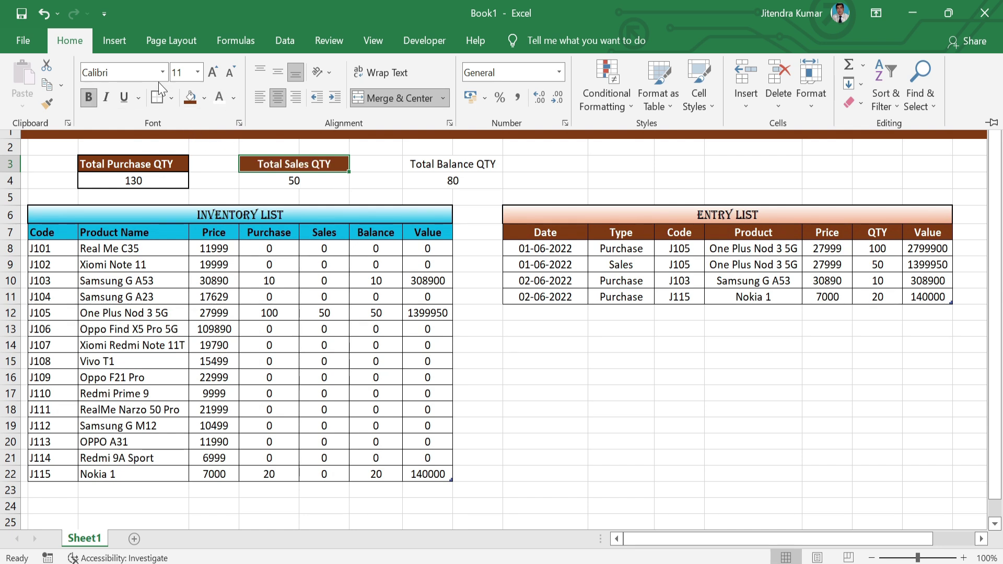
# - Put an outside border around the sales total in E4
pyautogui.click(313, 186)
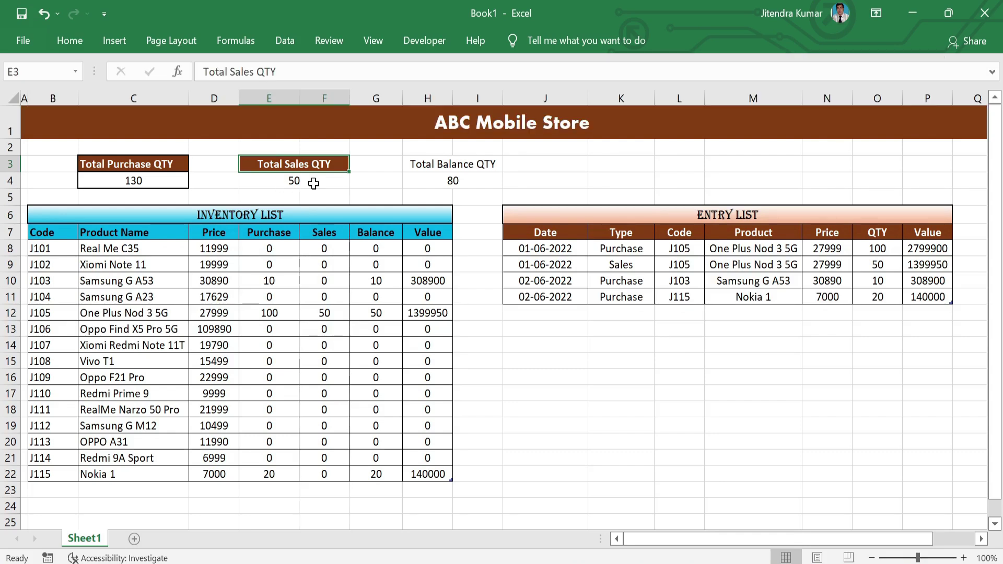
pyautogui.click(70, 46)
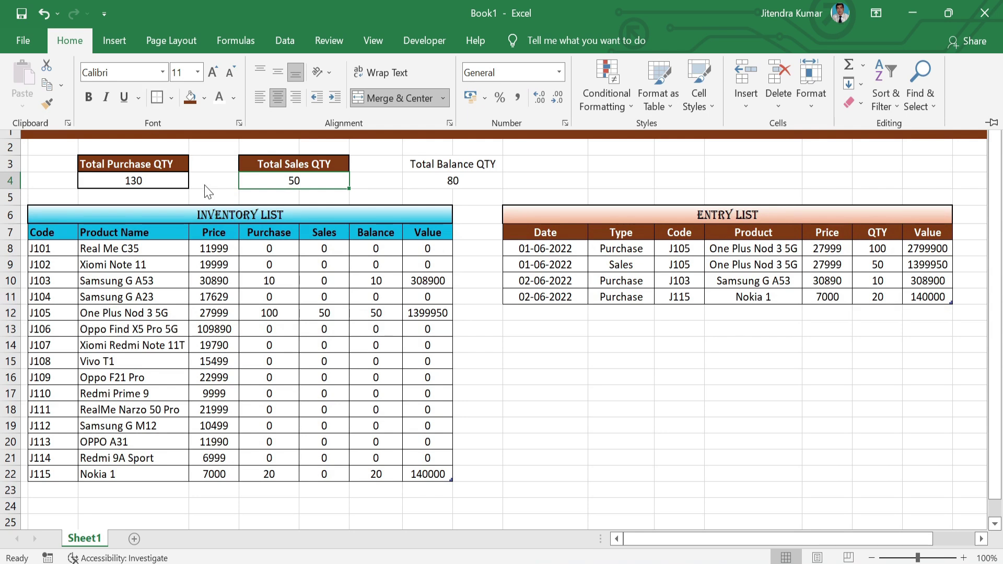
pyautogui.click(336, 185)
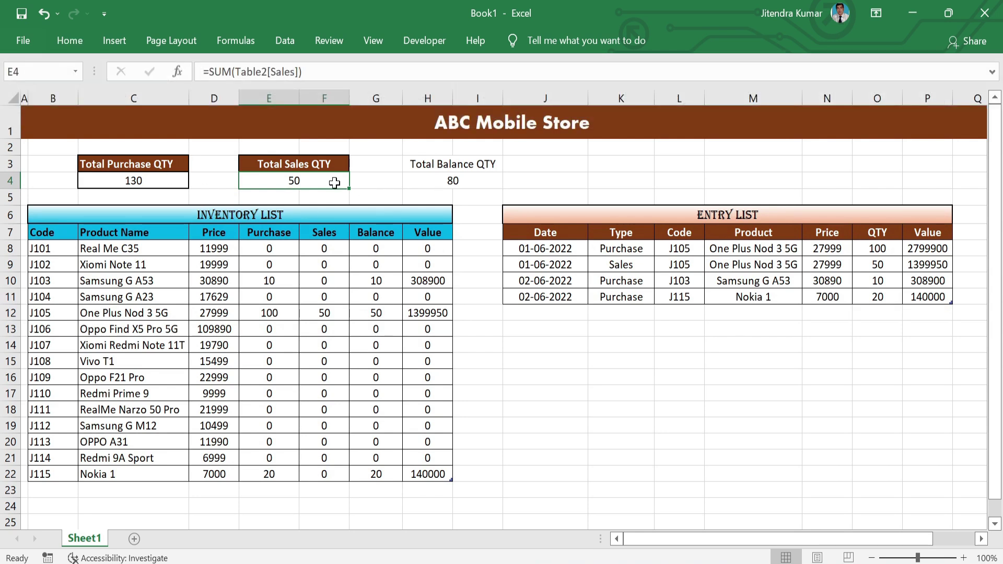
# - Format the Total Balance QTY label in H3 with a brown fill, bold white text and an outside border
pyautogui.click(496, 165)
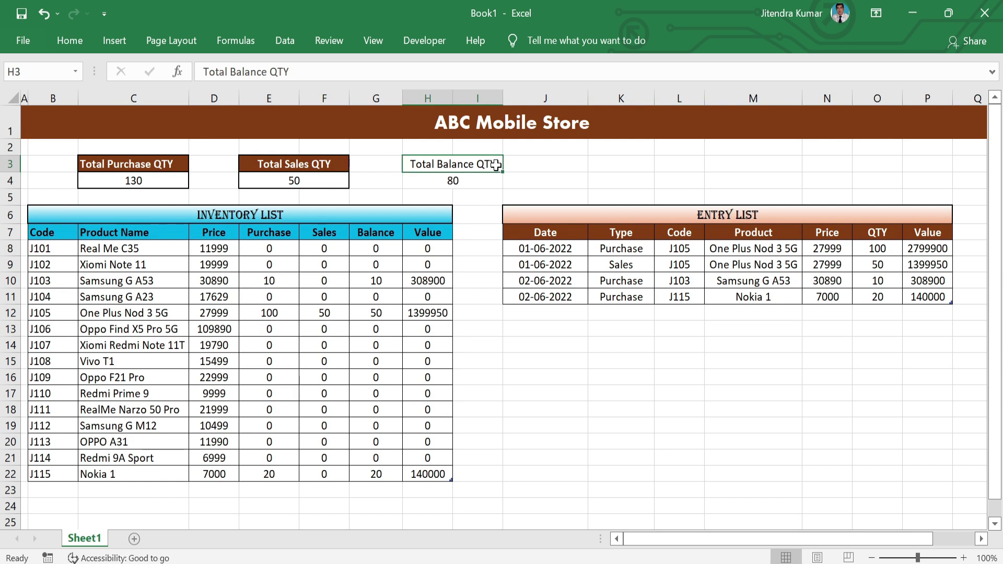
pyautogui.click(72, 42)
pyautogui.click(190, 98)
pyautogui.click(220, 100)
pyautogui.click(93, 101)
pyautogui.click(158, 99)
# - Put an outside border around the balance total in H4
pyautogui.click(439, 186)
pyautogui.click(72, 42)
pyautogui.click(159, 101)
pyautogui.click(536, 391)
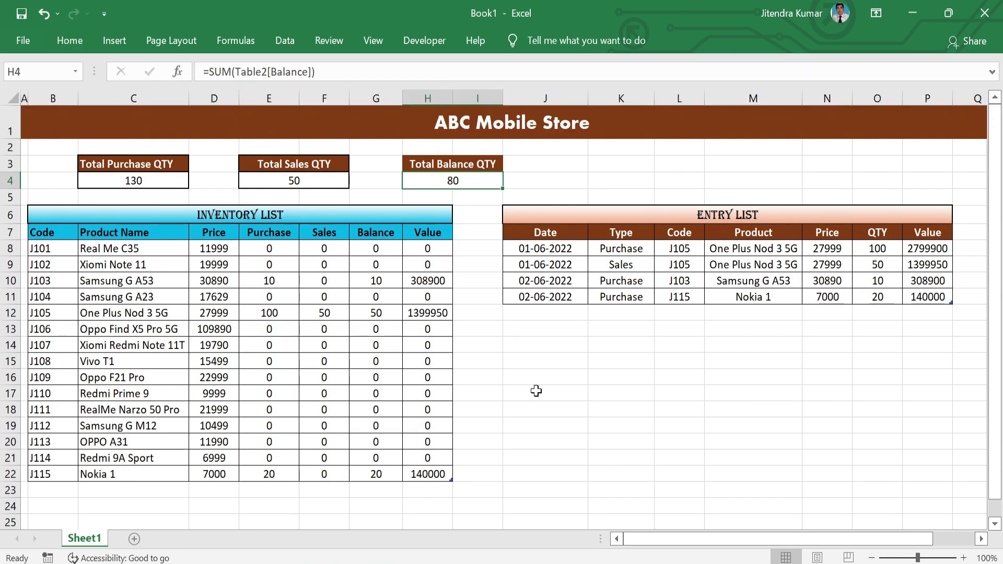
# - Hide the worksheet's gridlines
pyautogui.click(372, 42)
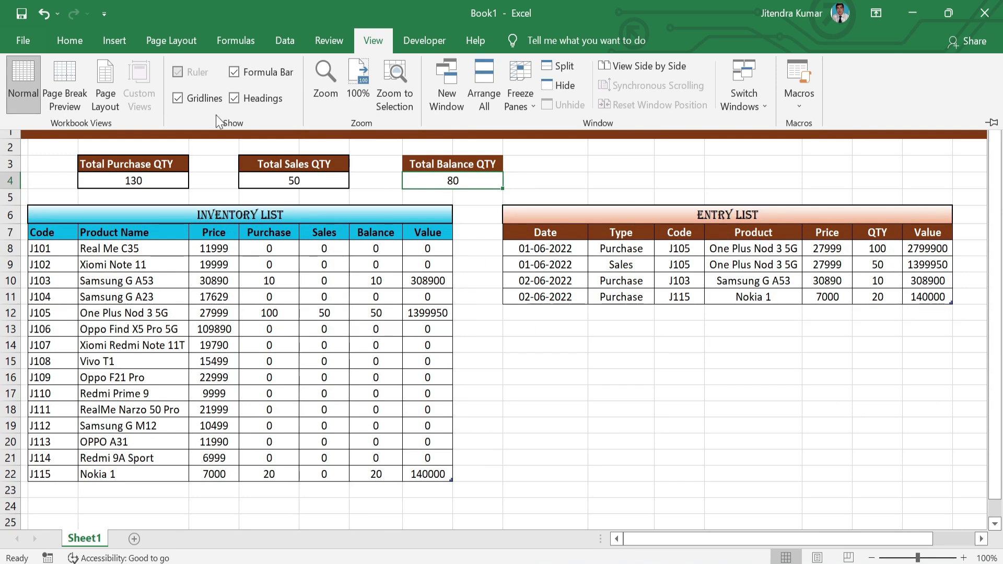
pyautogui.click(178, 98)
pyautogui.click(624, 423)
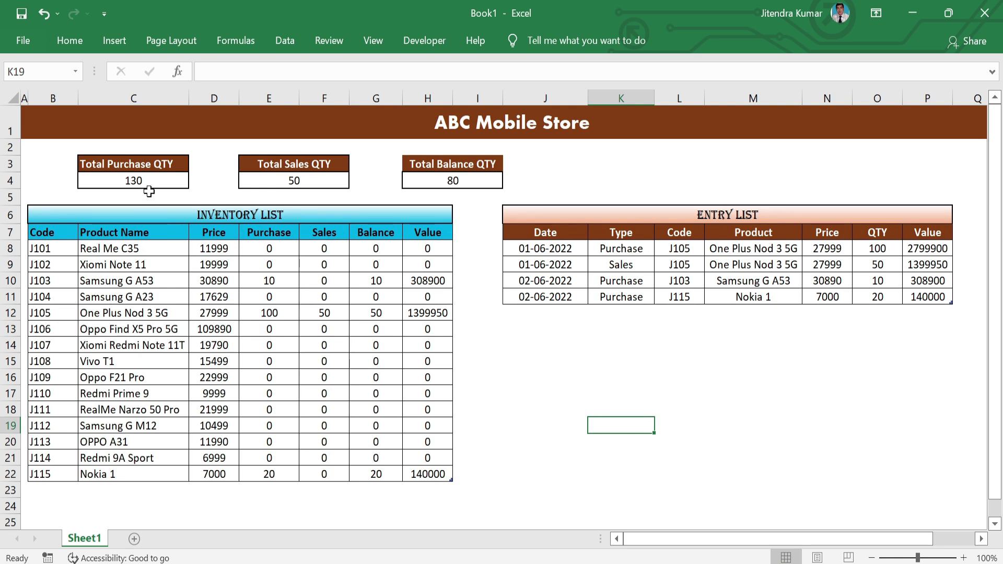
# - Add a new row 12 to the entry list with the date 02-06-2022 and the type Purchase
pyautogui.click(563, 319)
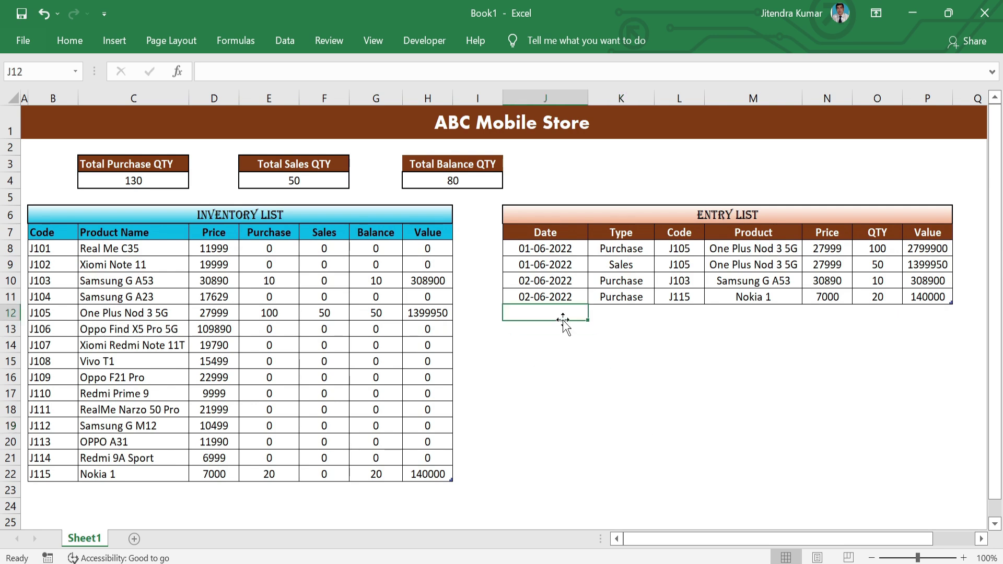
pyautogui.write('2/6/22')
pyautogui.press('Tab')
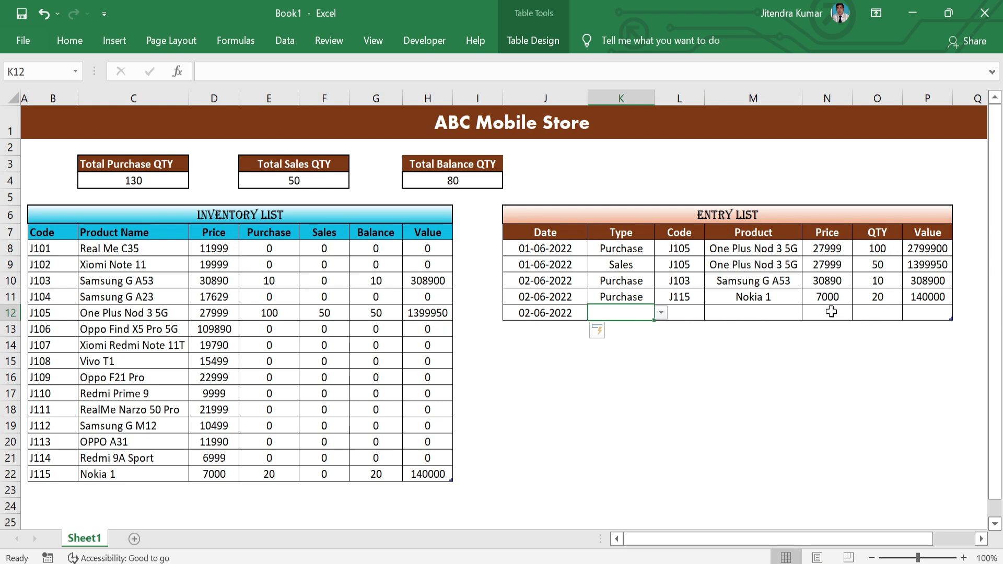
pyautogui.click(659, 312)
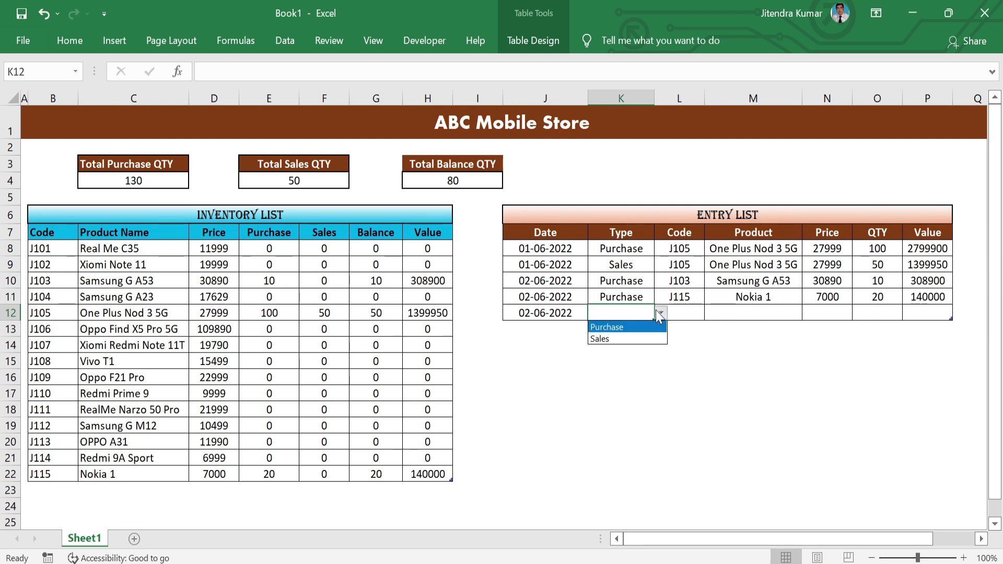
pyautogui.click(616, 326)
# - Choose product code J115 for the new entry in L12
pyautogui.click(687, 312)
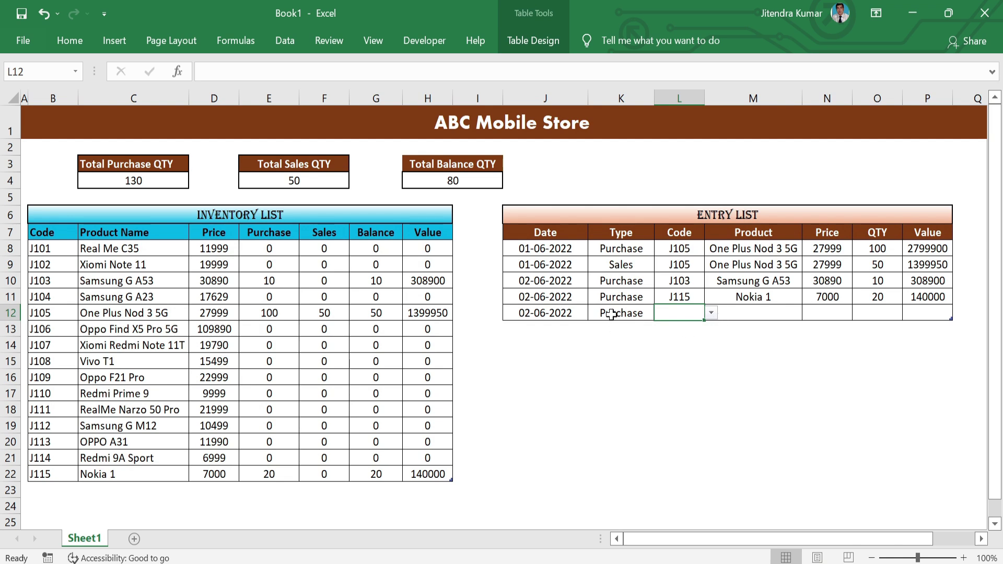
pyautogui.click(711, 313)
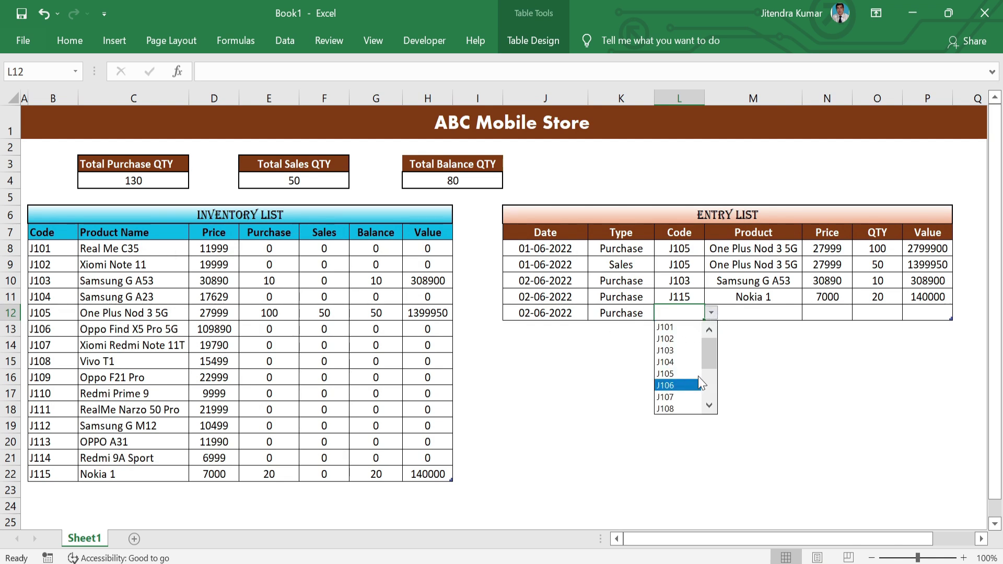
pyautogui.moveTo(714, 361); pyautogui.dragTo(716, 450)
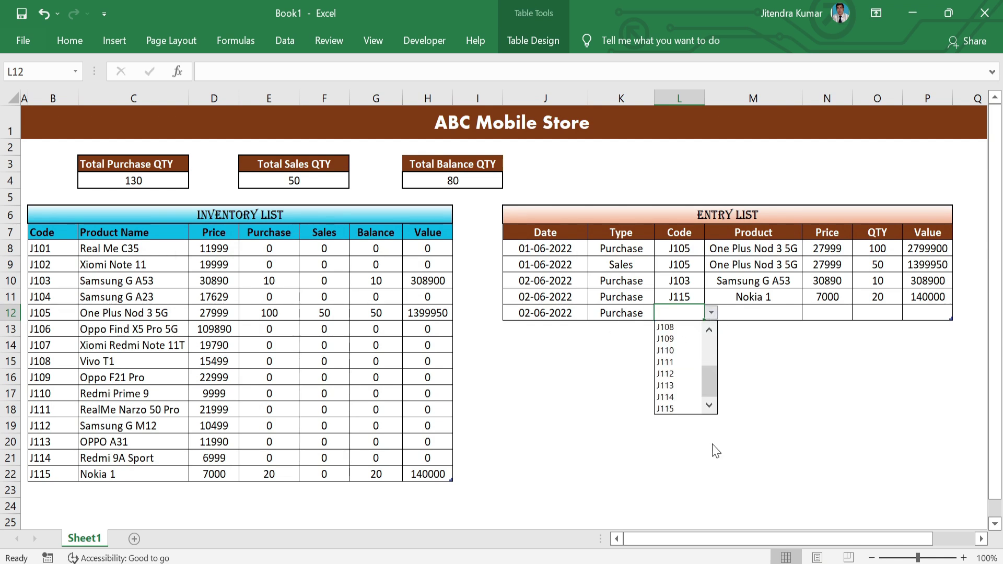
pyautogui.click(671, 409)
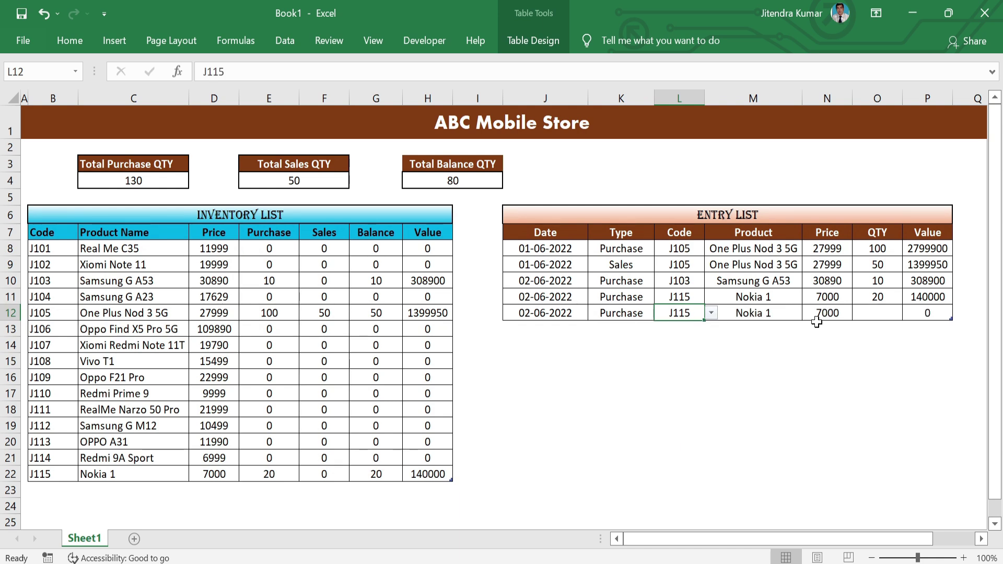
# - Enter a quantity of 100 for the new J115 purchase in O12
pyautogui.click(889, 316)
pyautogui.write('110')
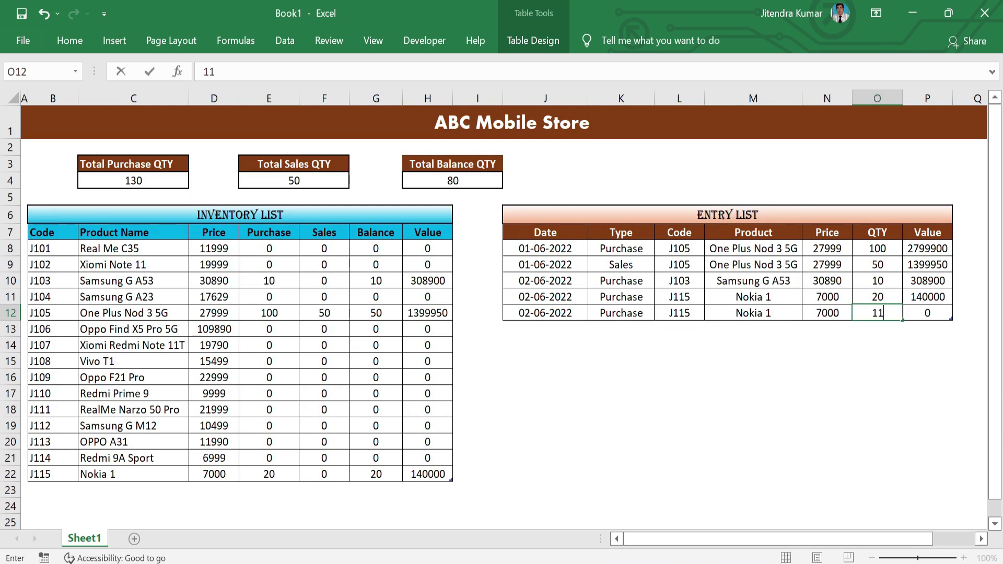
pyautogui.press('BackSpace')
pyautogui.press('BackSpace')
pyautogui.press('Return')
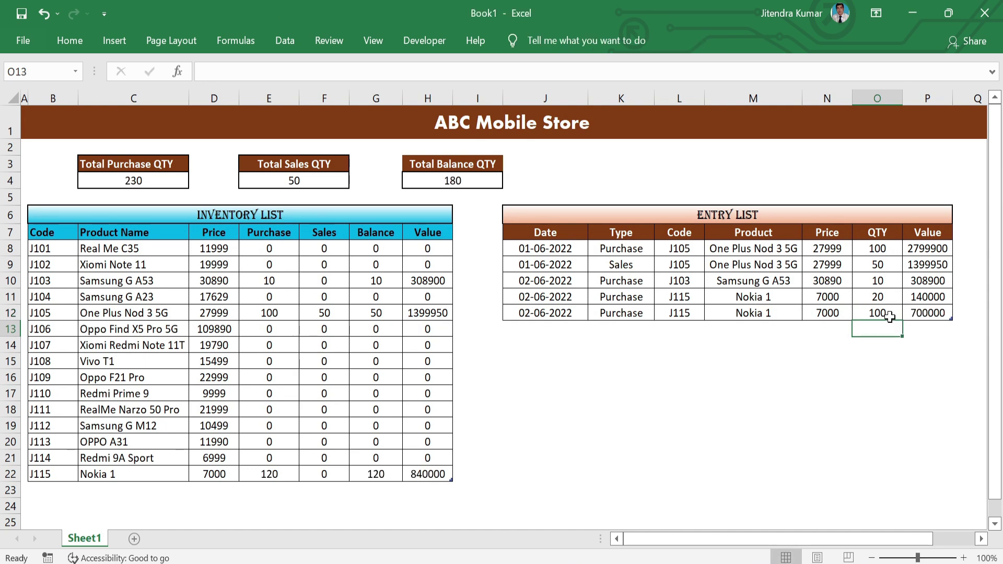